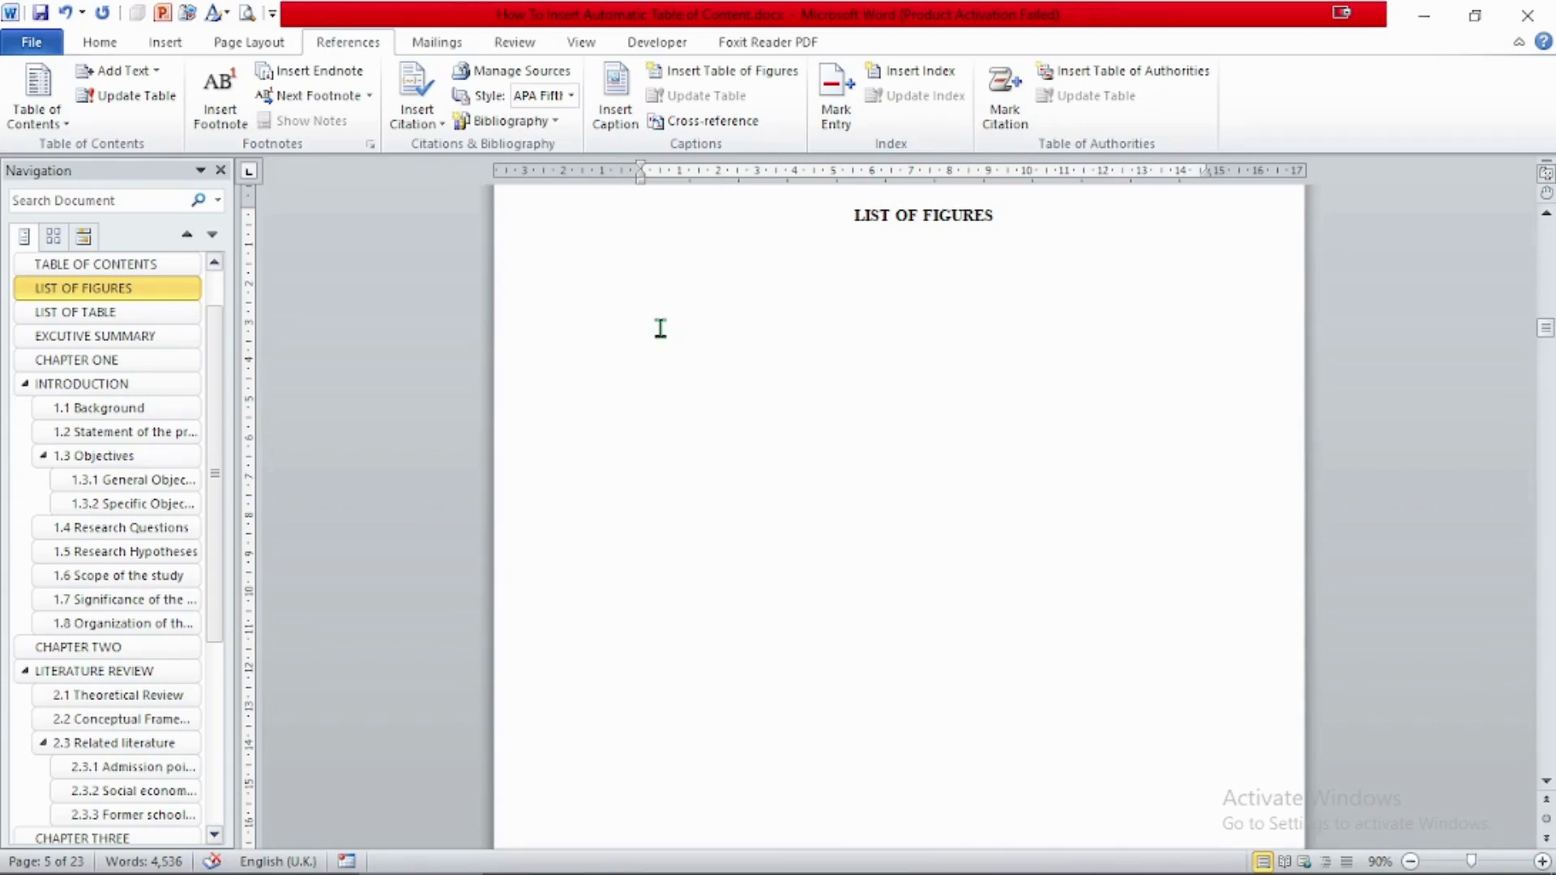
Step: Check the LIST OF TABLE and LIST OF FIGURES pages via the Navigation pane
{"action": "double_click", "coordinate": [215, 263]}
{"action": "left_click", "coordinate": [214, 264]}
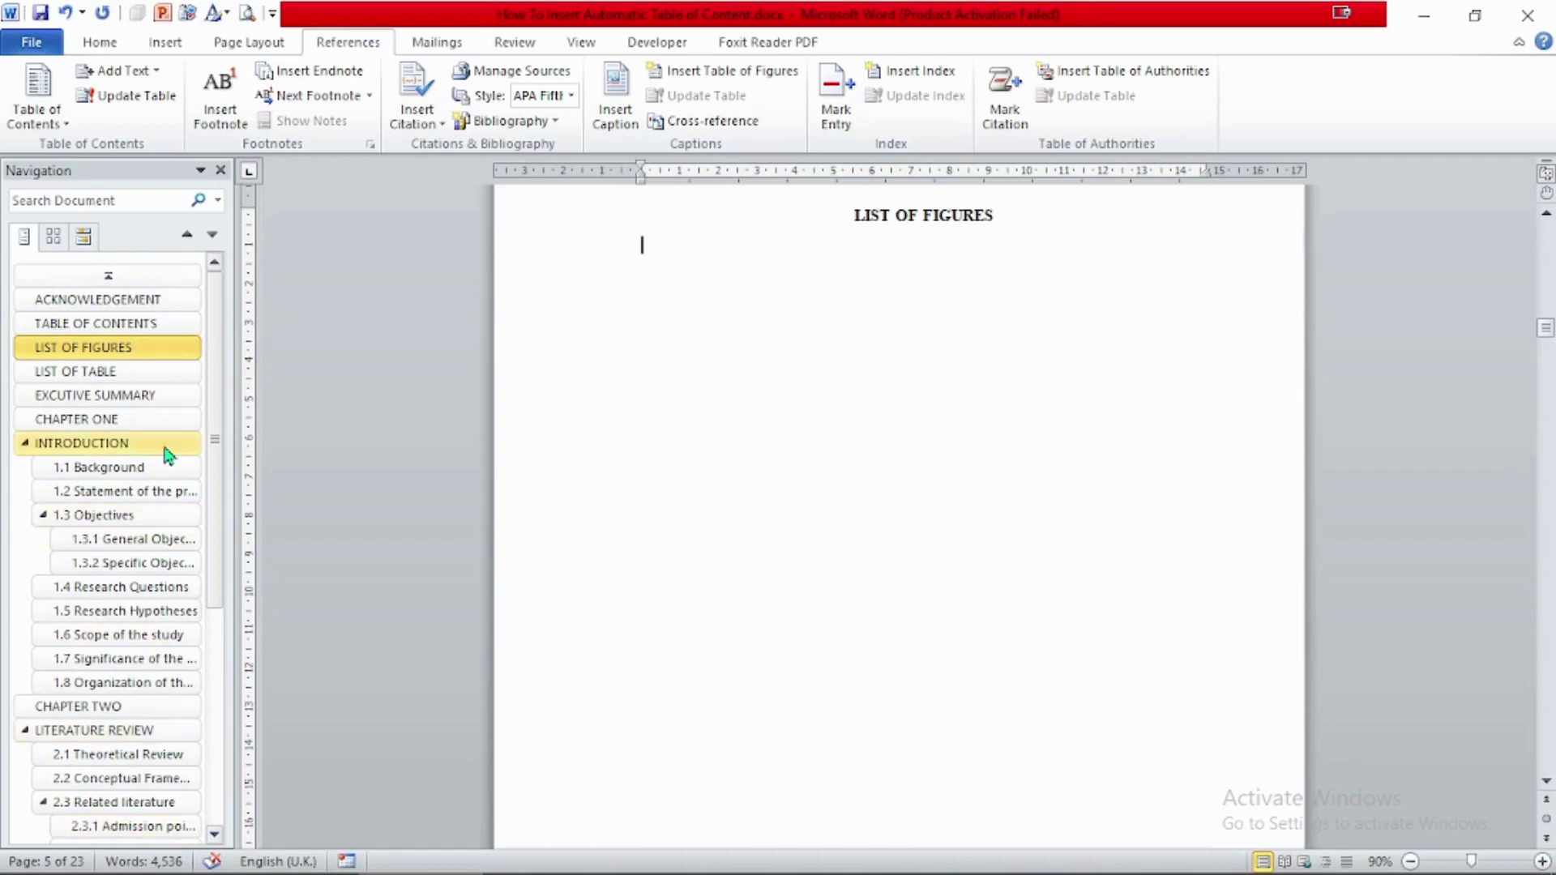
{"action": "left_click", "coordinate": [93, 372]}
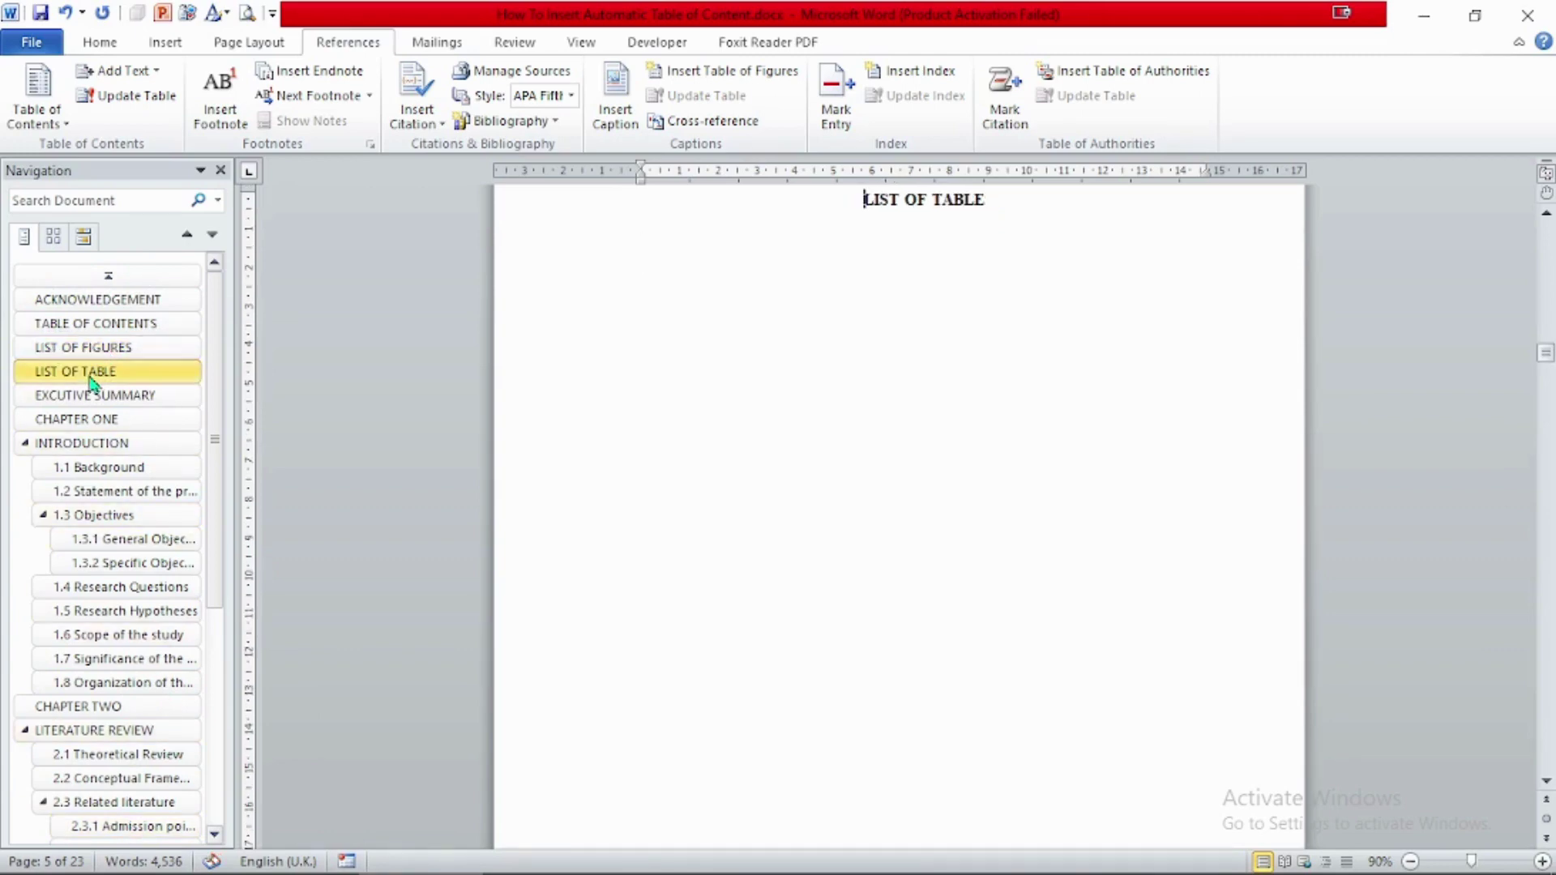
{"action": "left_click", "coordinate": [72, 347]}
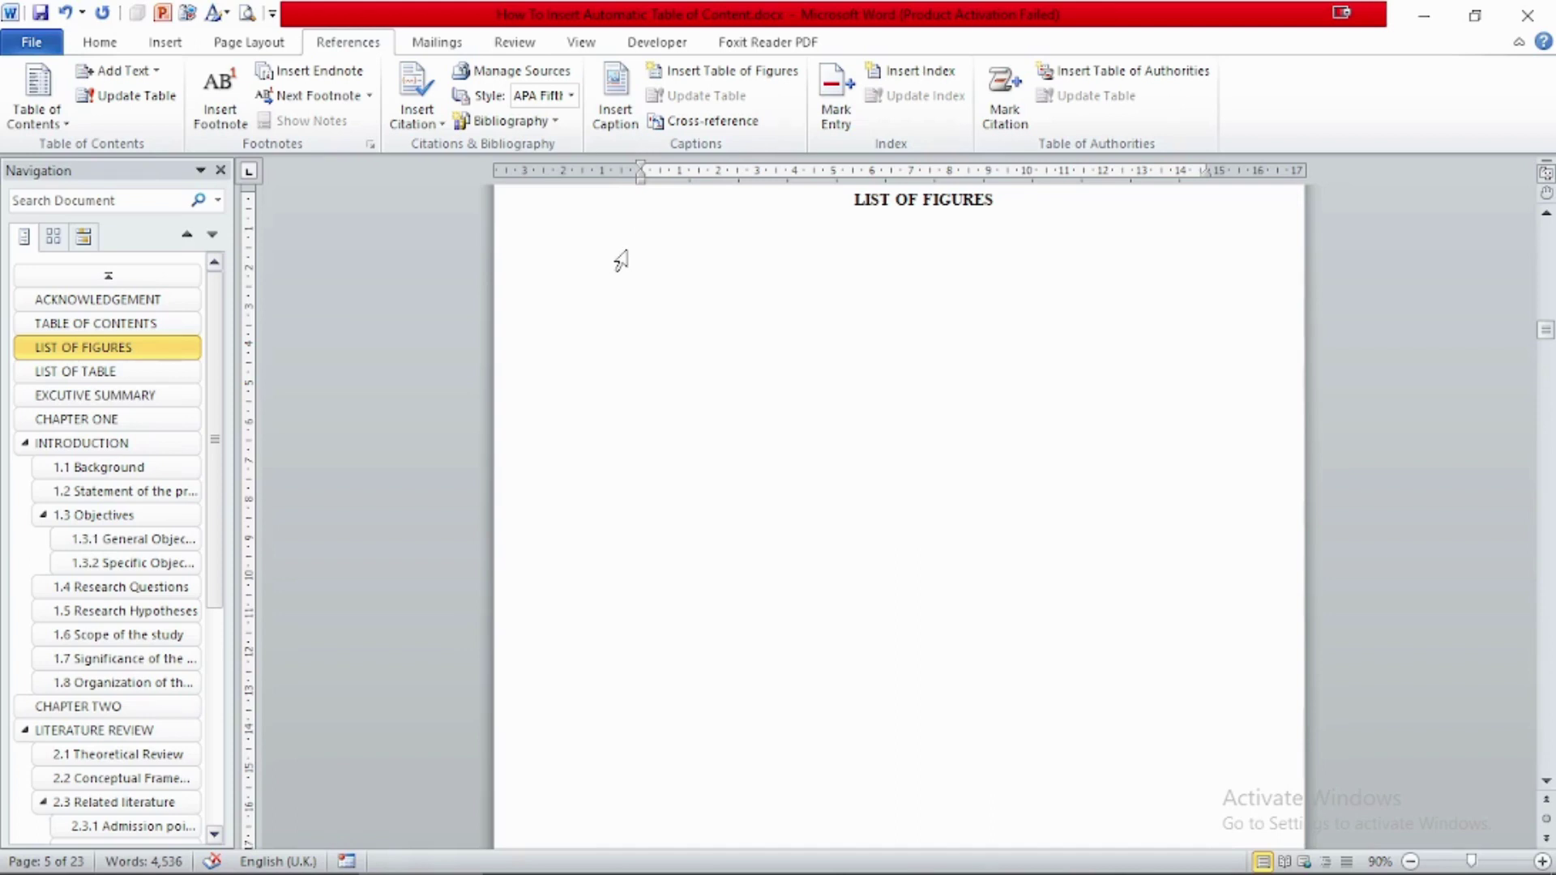
{"action": "left_click", "coordinate": [216, 836]}
{"action": "left_click", "coordinate": [215, 837]}
{"action": "left_click", "coordinate": [216, 836]}
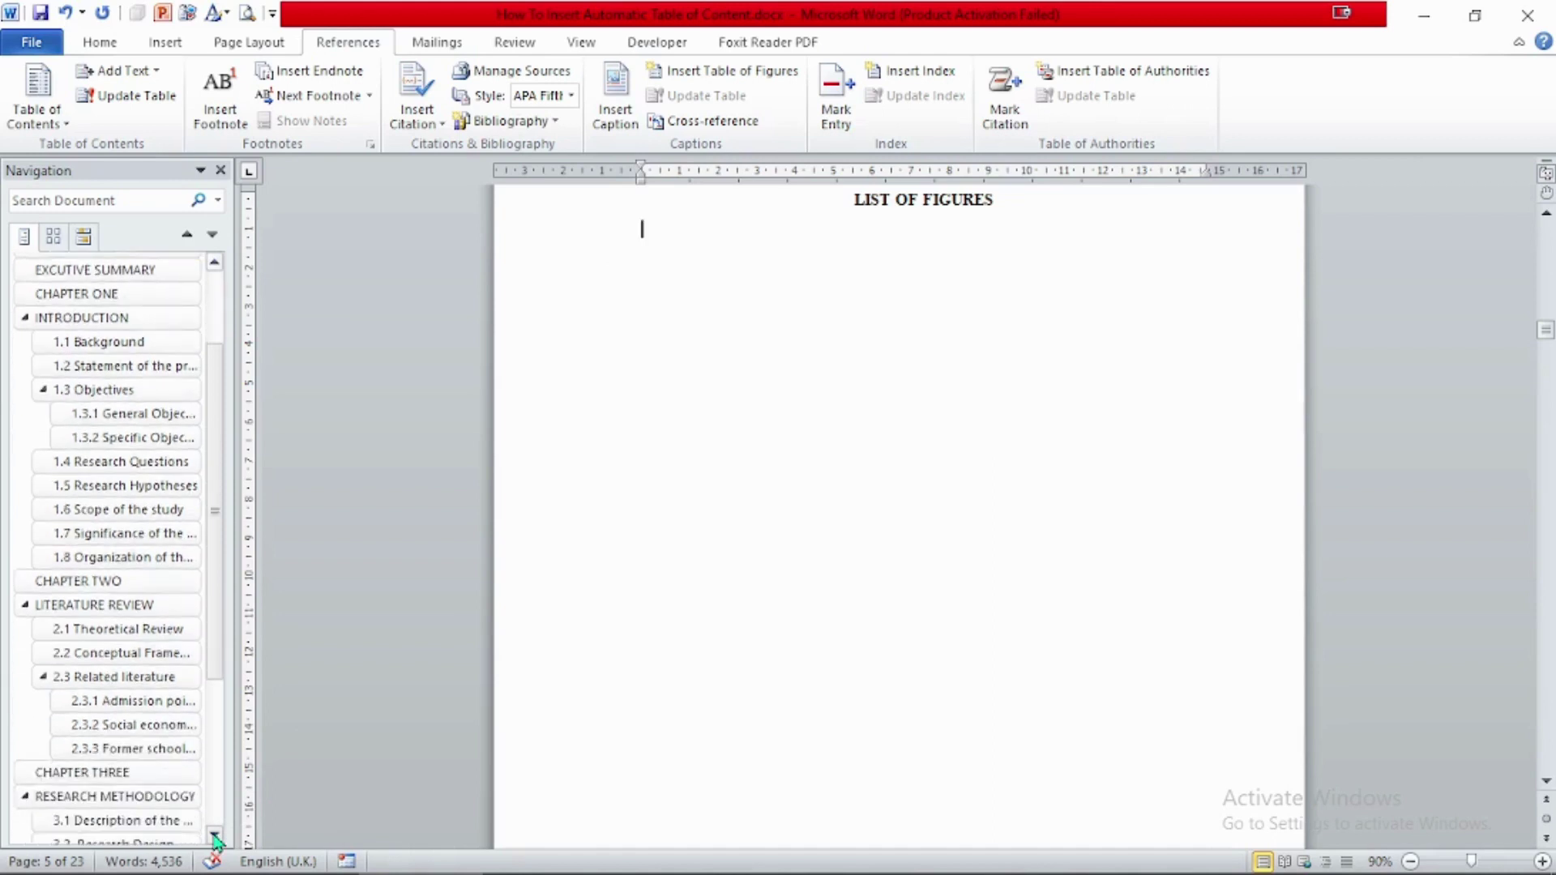
{"action": "left_click", "coordinate": [216, 836]}
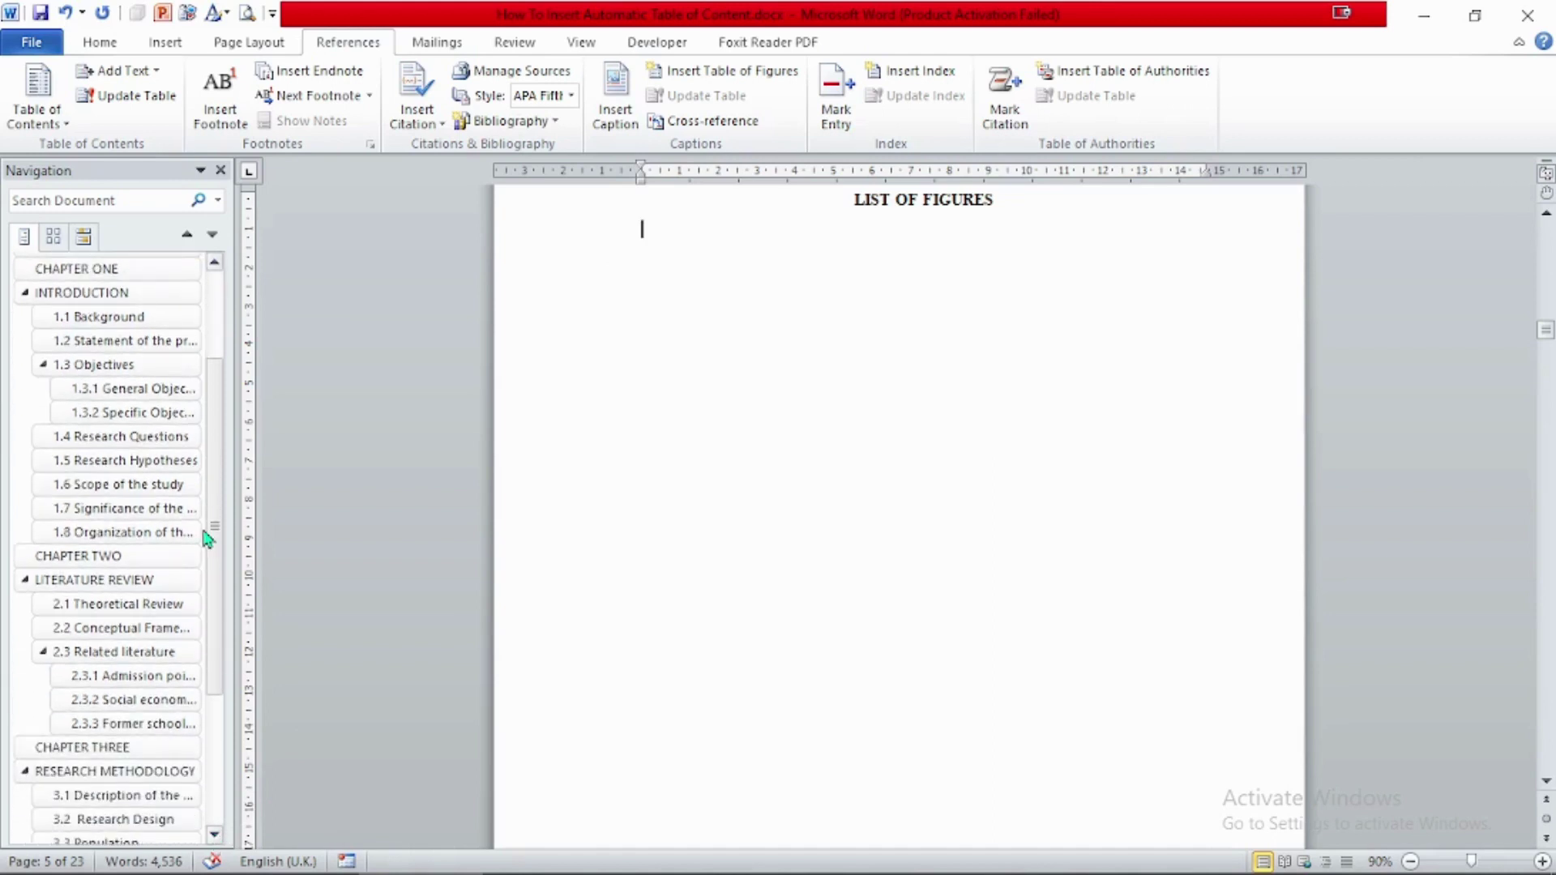
Step: Delete the typed 'Figure 2. 1' label from the section 2.2 conceptual framework caption
{"action": "left_click", "coordinate": [89, 629]}
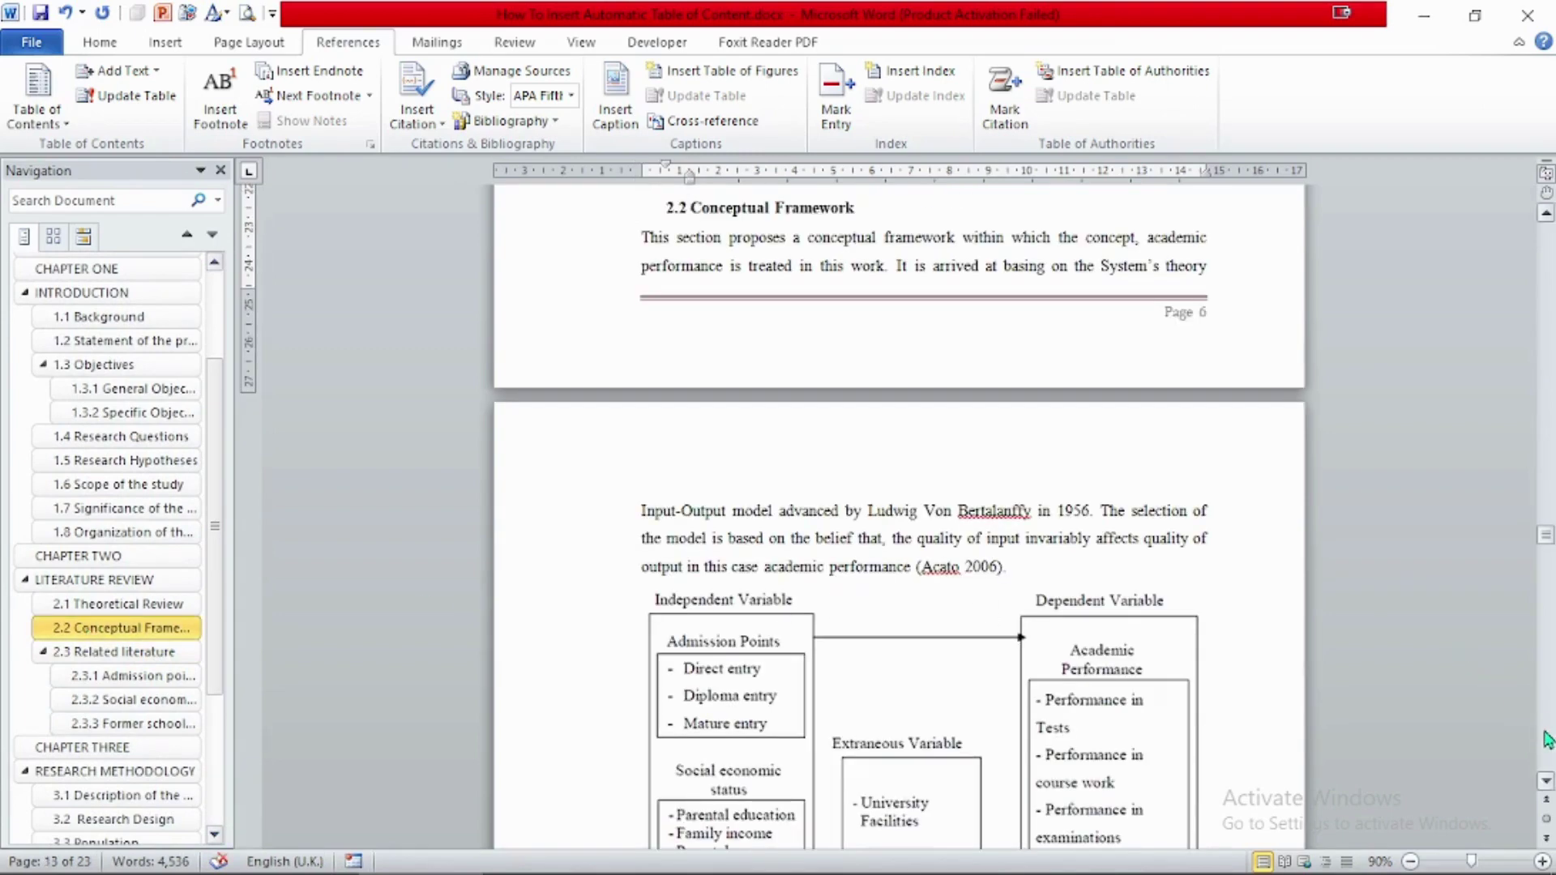
{"action": "scroll", "coordinate": [1540, 753], "scroll_direction": "down", "scroll_amount": 8}
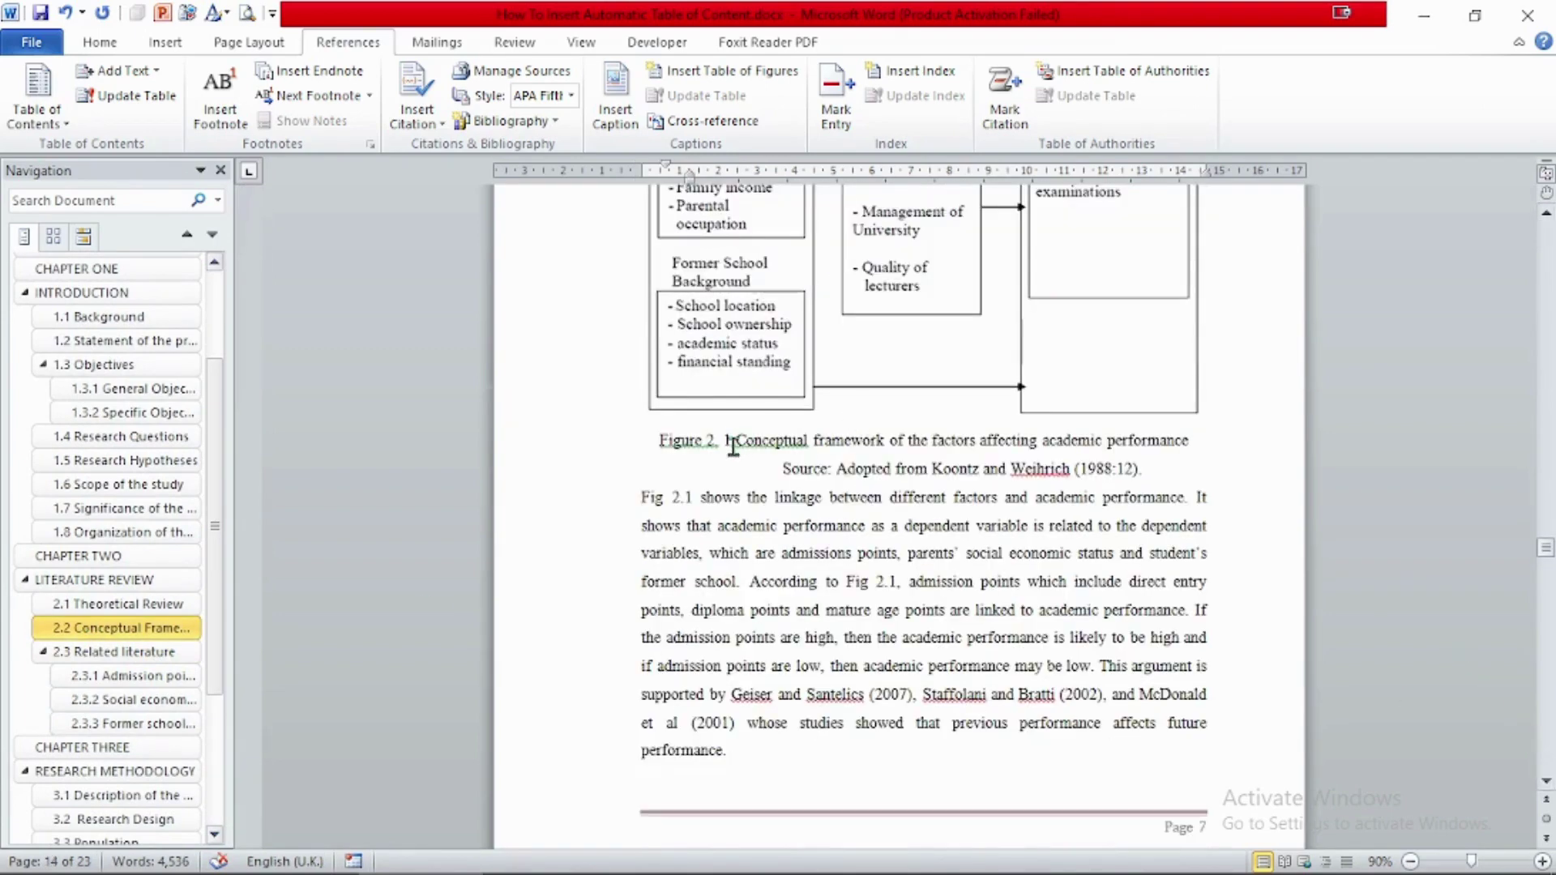
{"action": "left_click_drag", "start_coordinate": [733, 447], "coordinate": [656, 460]}
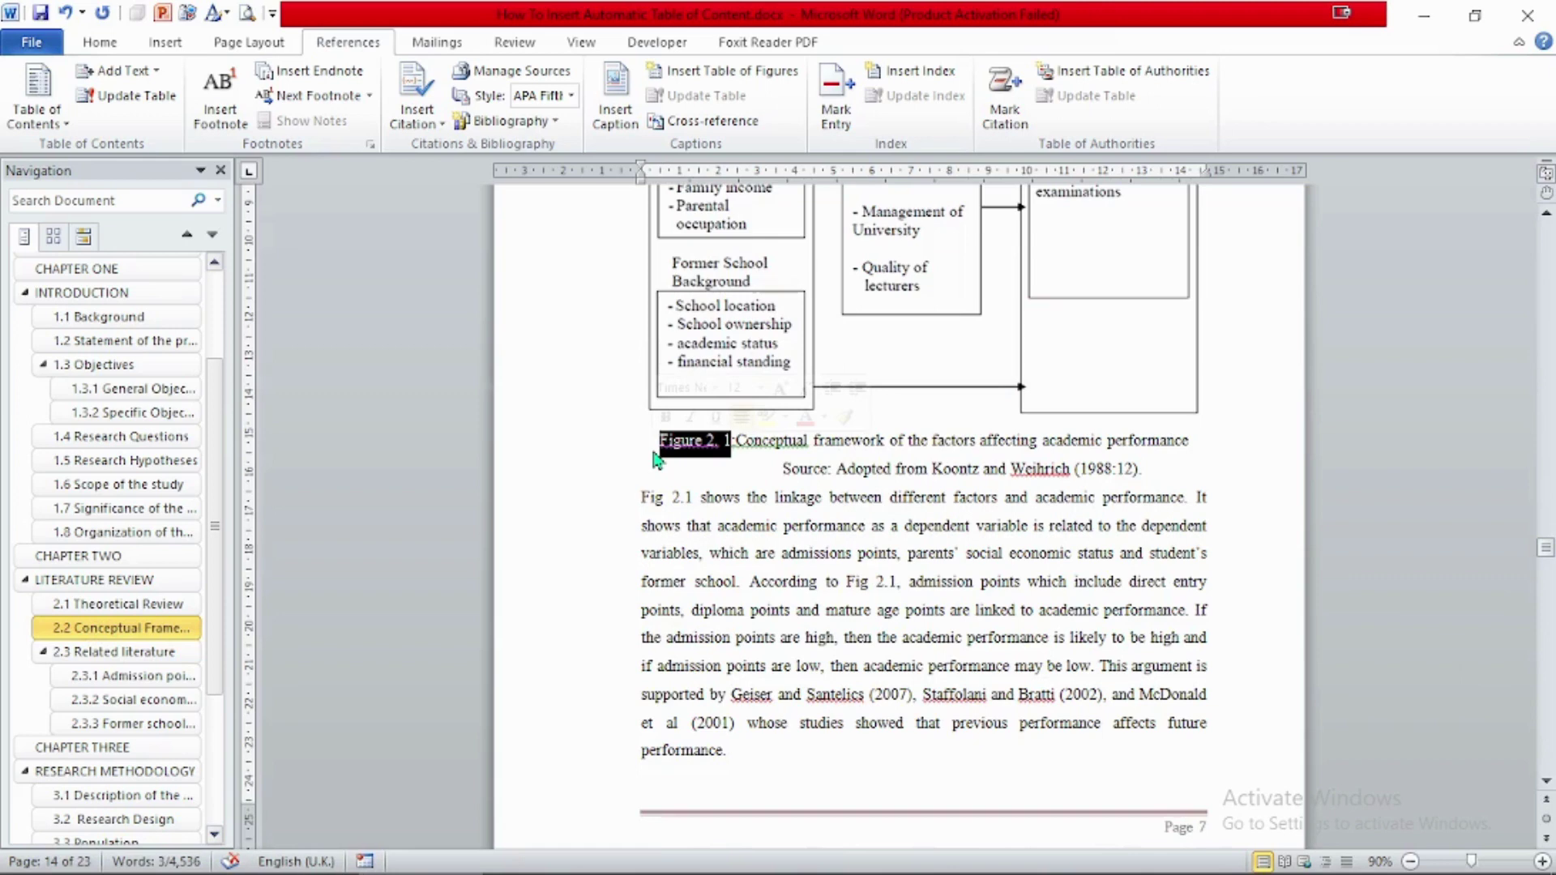
{"action": "key", "text": "Delete"}
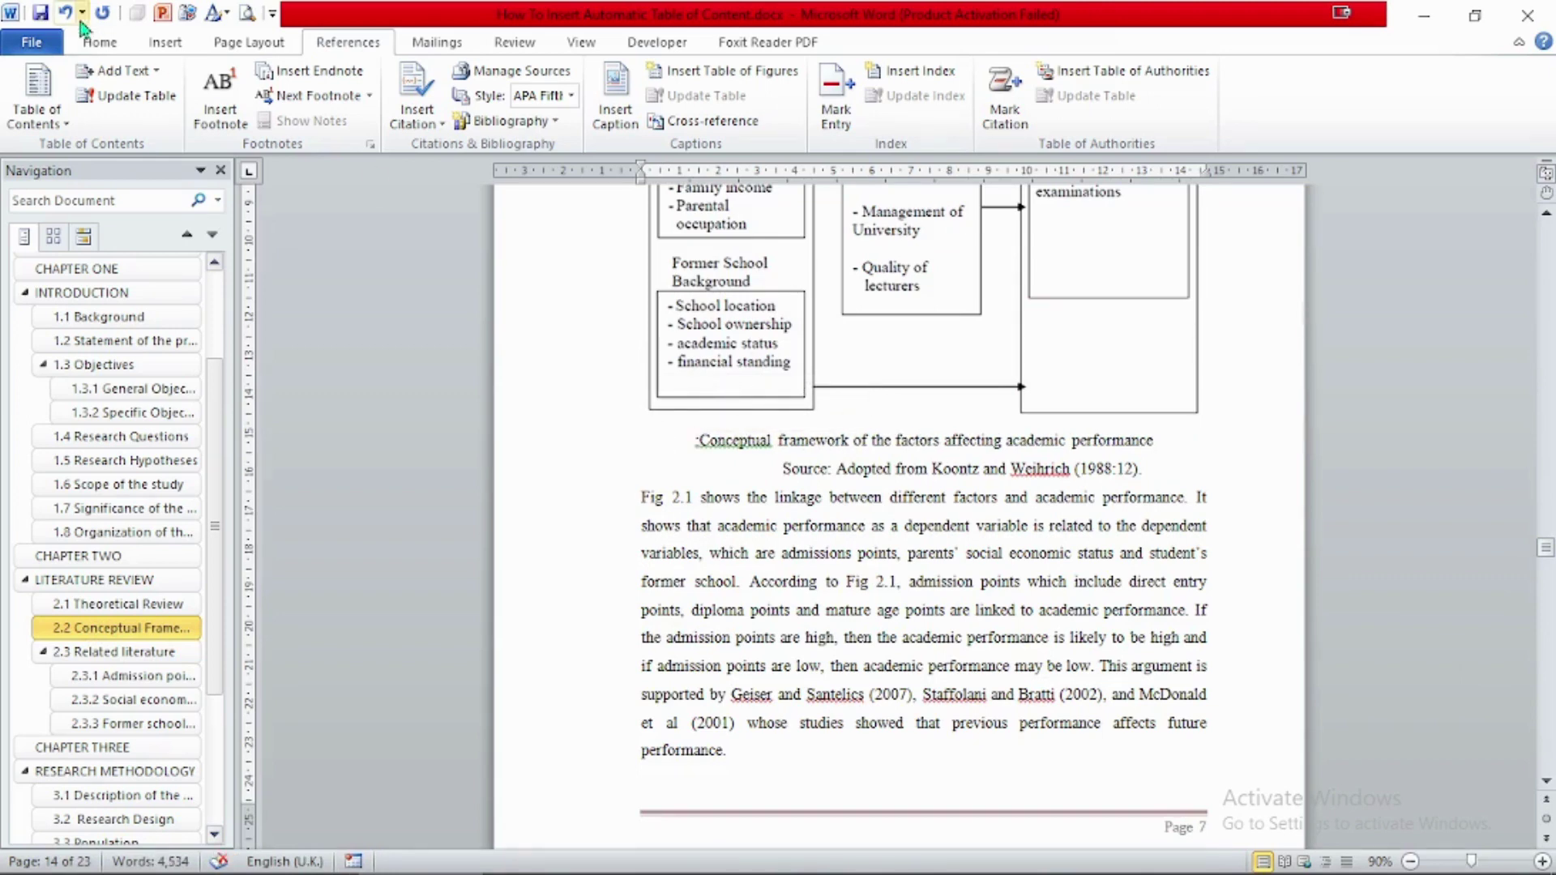
{"action": "left_click", "coordinate": [104, 44]}
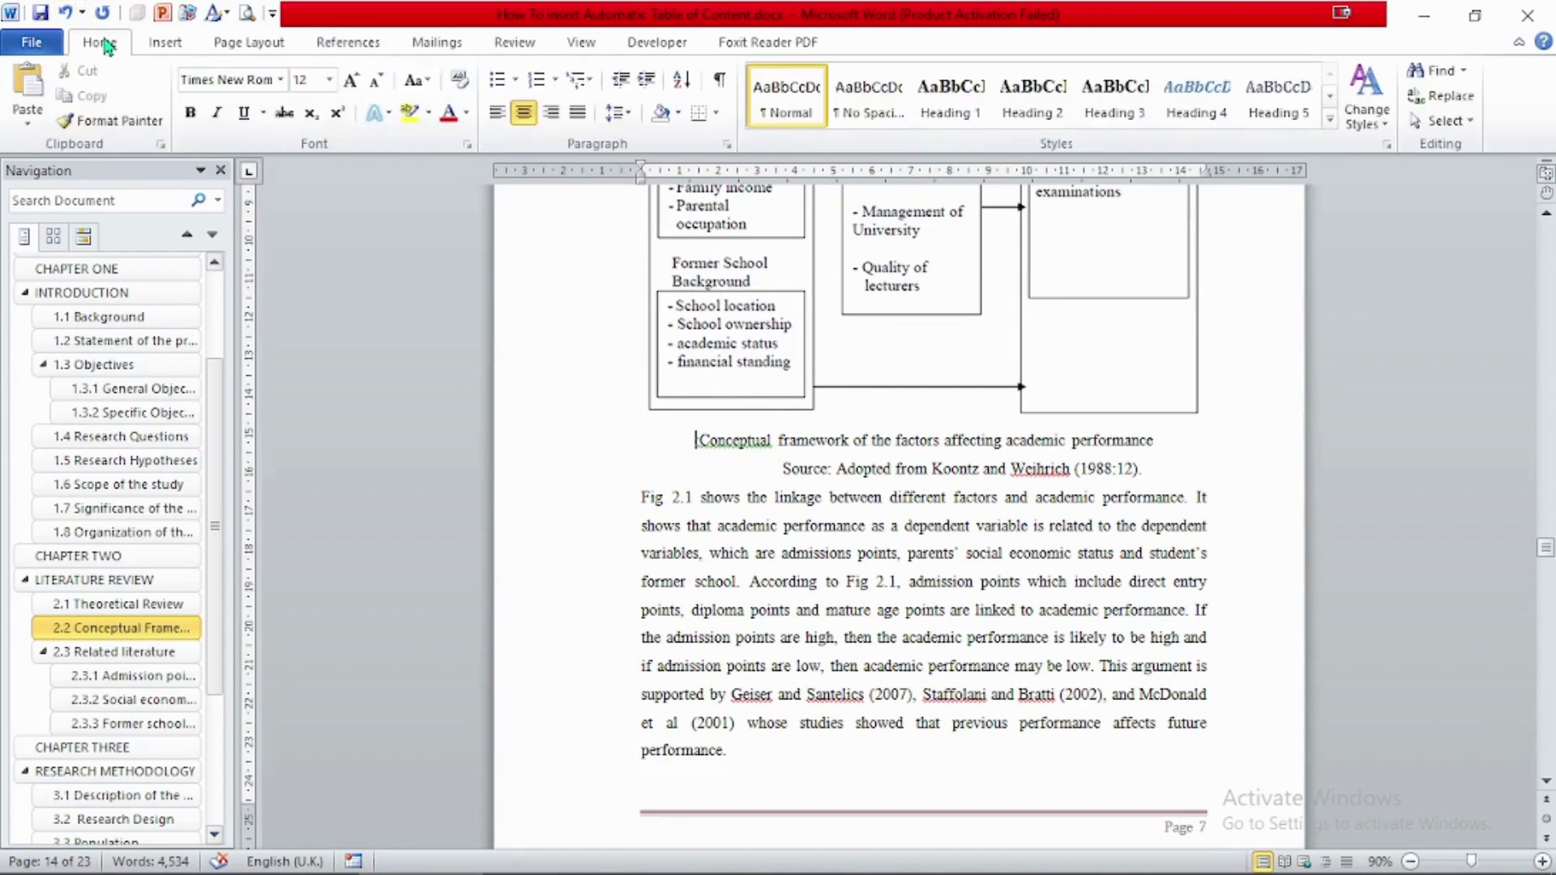
{"action": "left_click", "coordinate": [340, 44]}
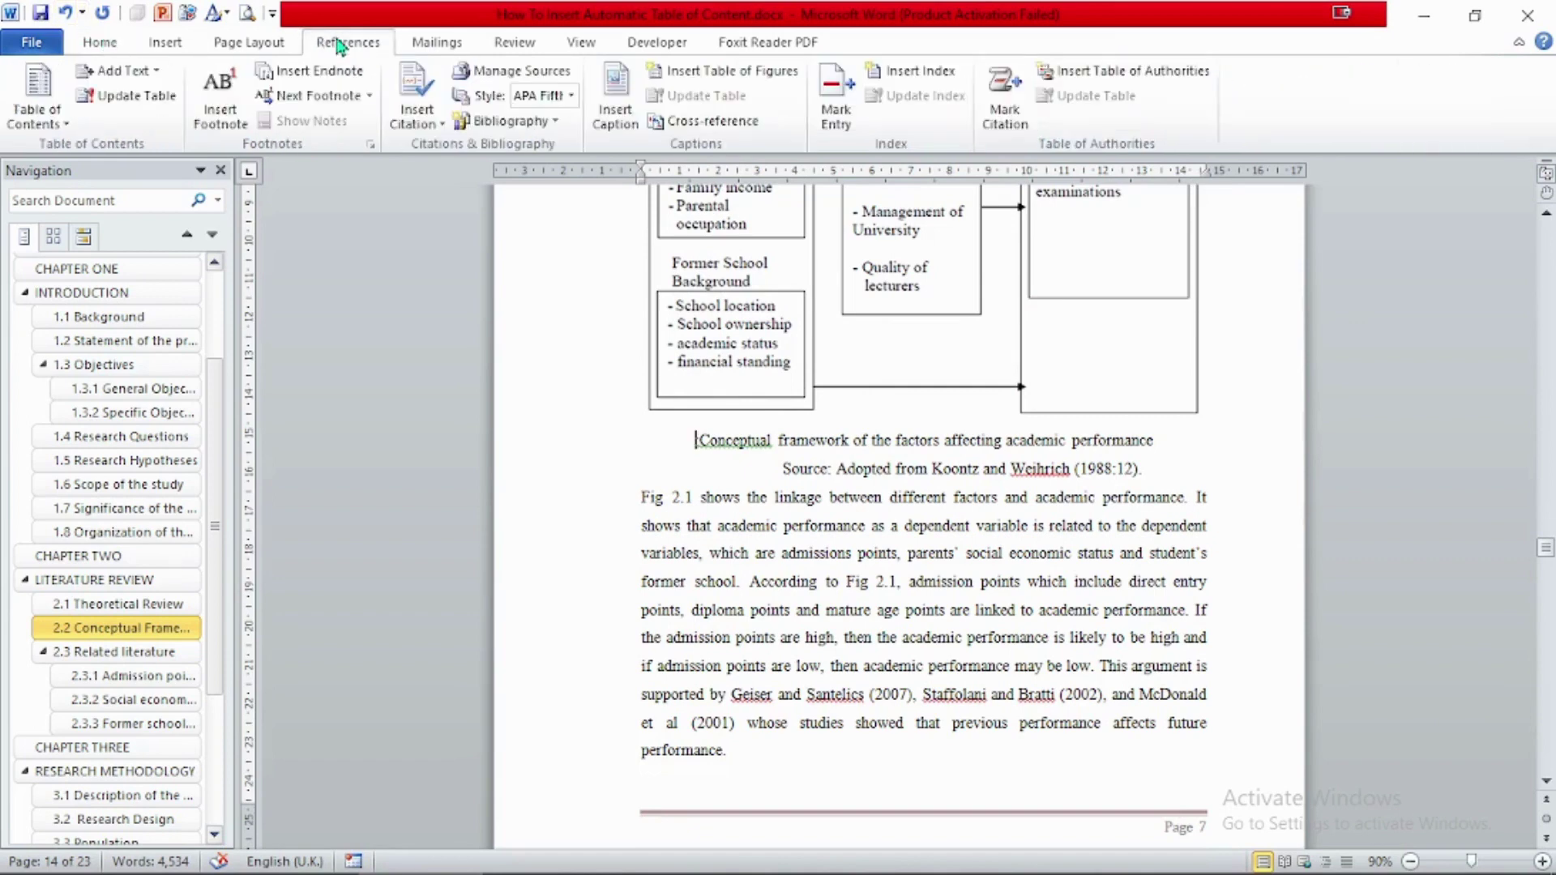
Step: Create a 'Figure 2.' caption label and insert Figure 2. 1 before the conceptual framework text
{"action": "left_click", "coordinate": [614, 122]}
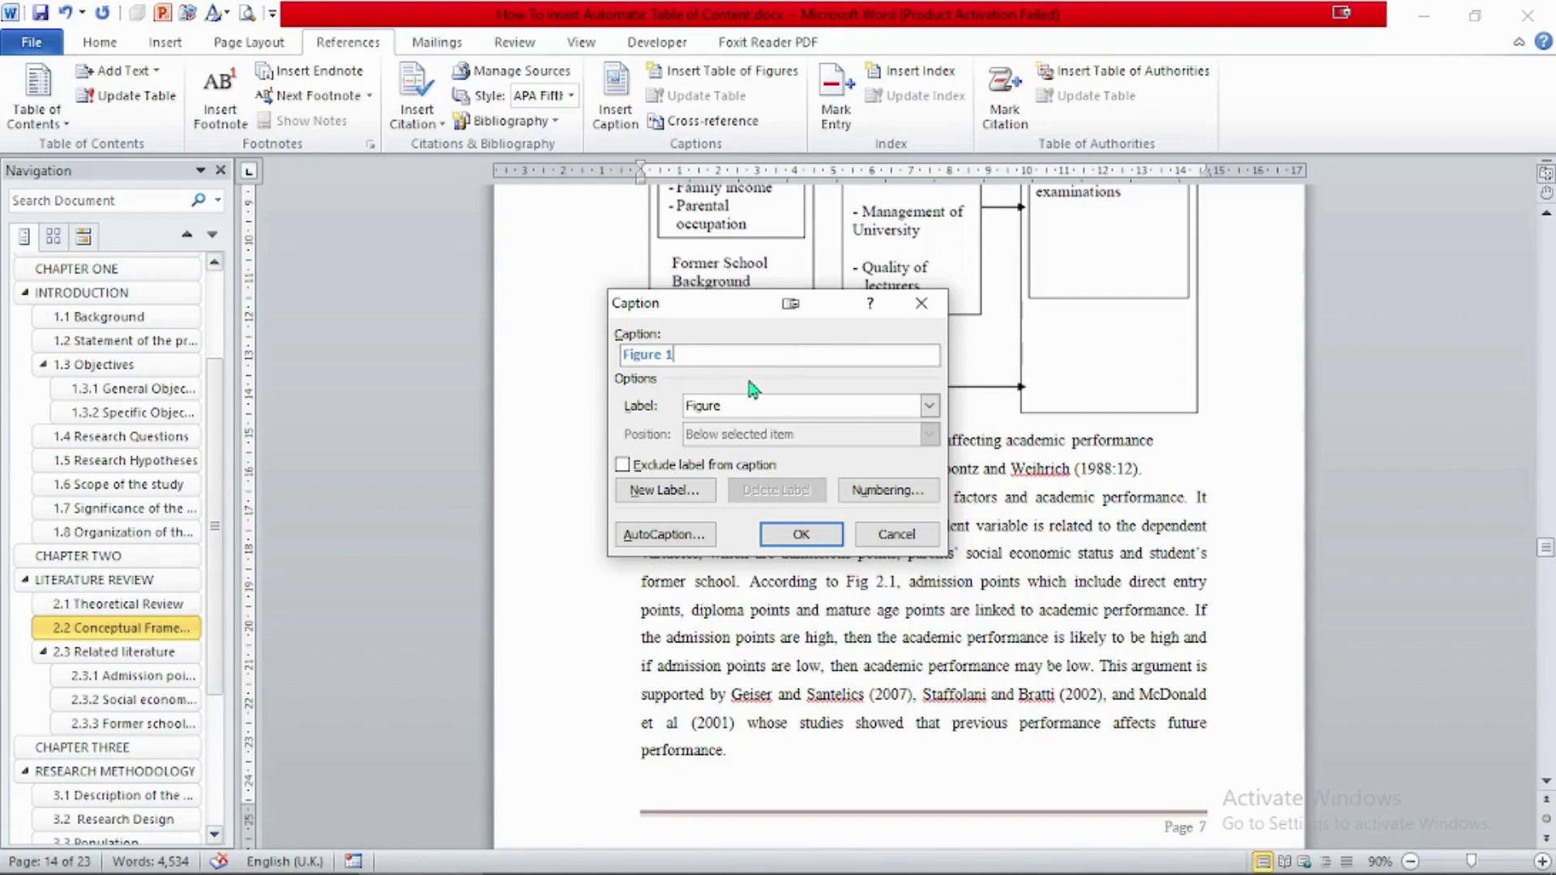
{"action": "left_click", "coordinate": [665, 492]}
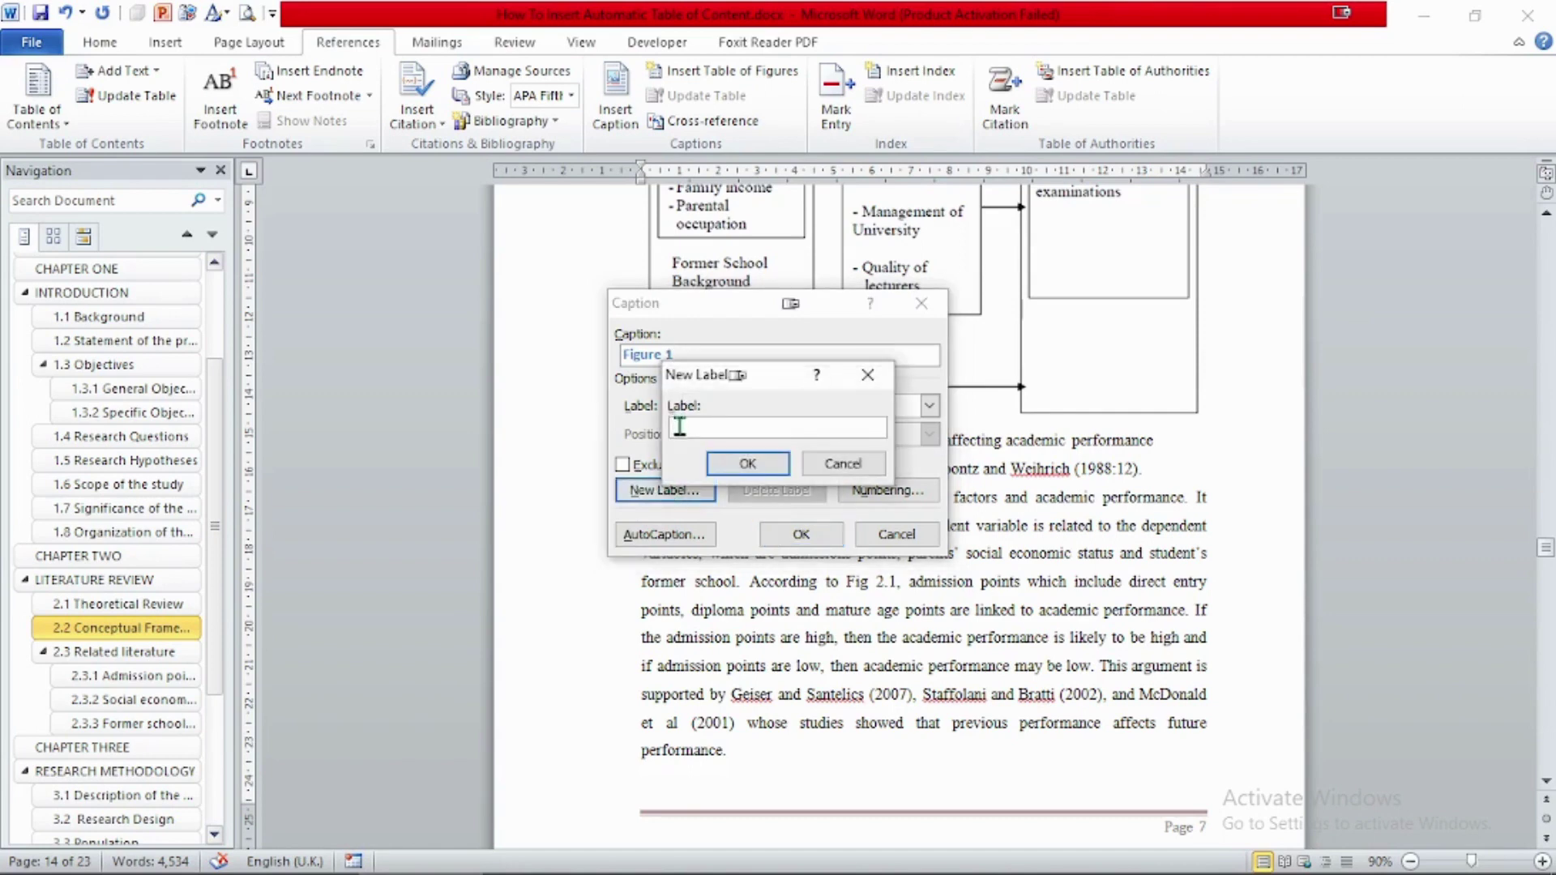
{"action": "type", "text": "F"}
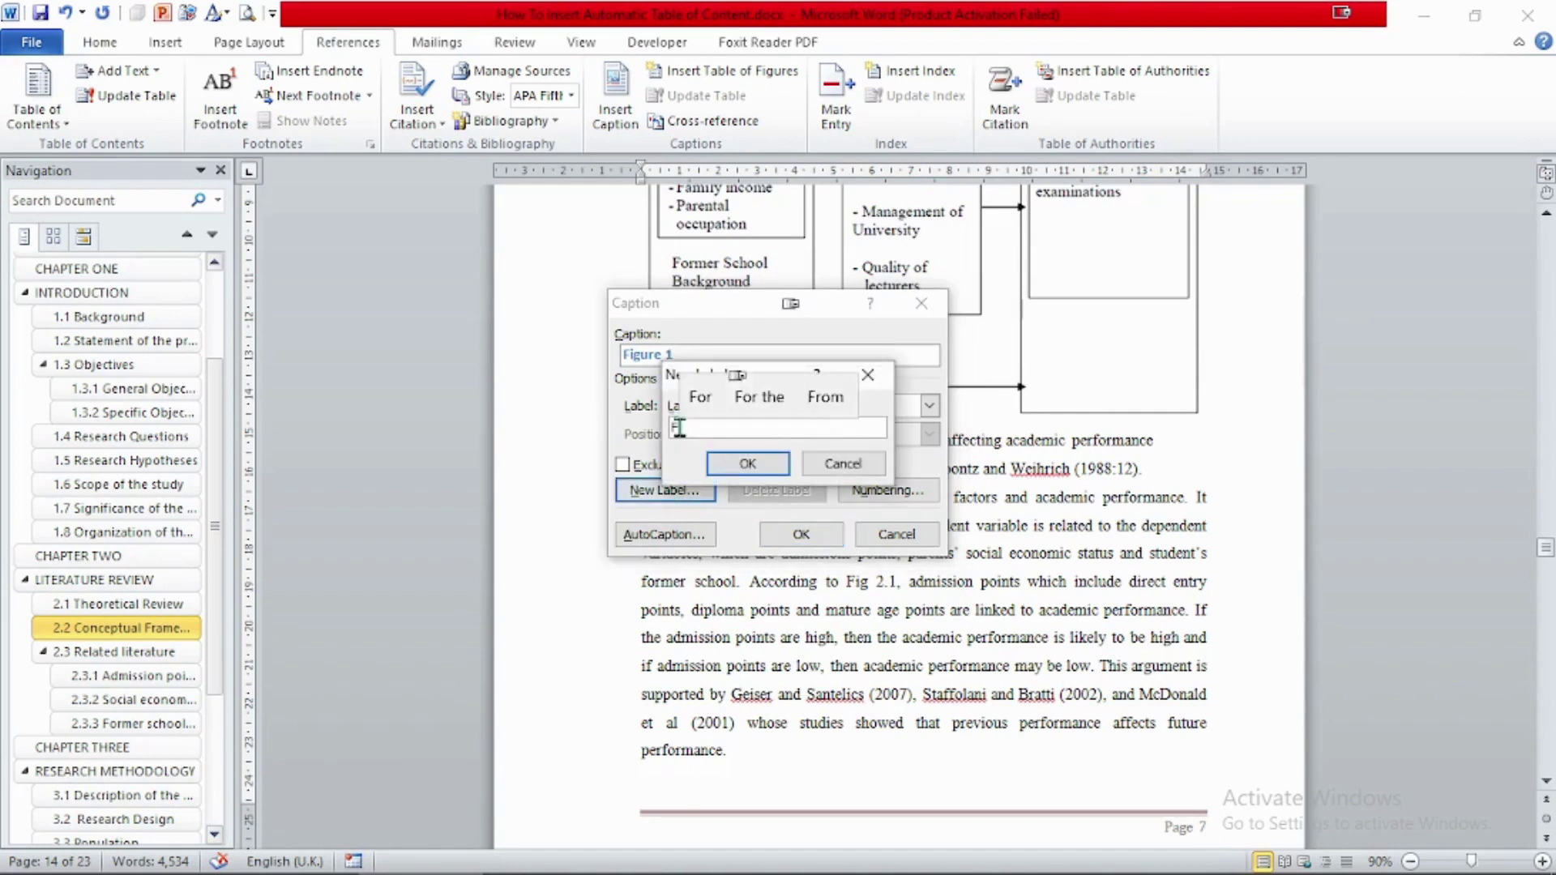
{"action": "type", "text": "igure"}
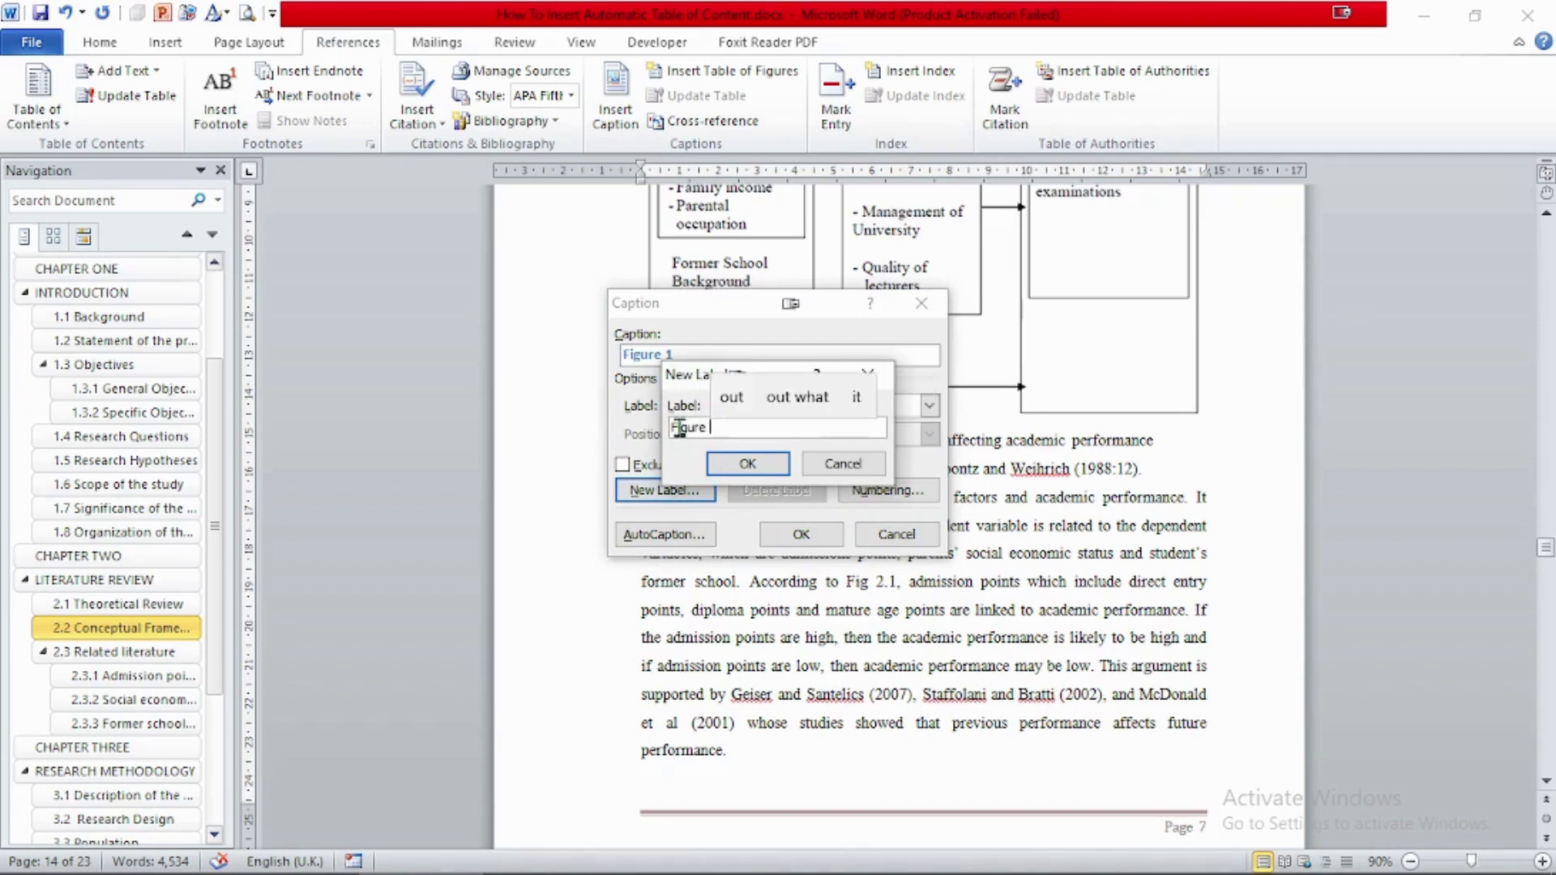
{"action": "type", "text": " 2."}
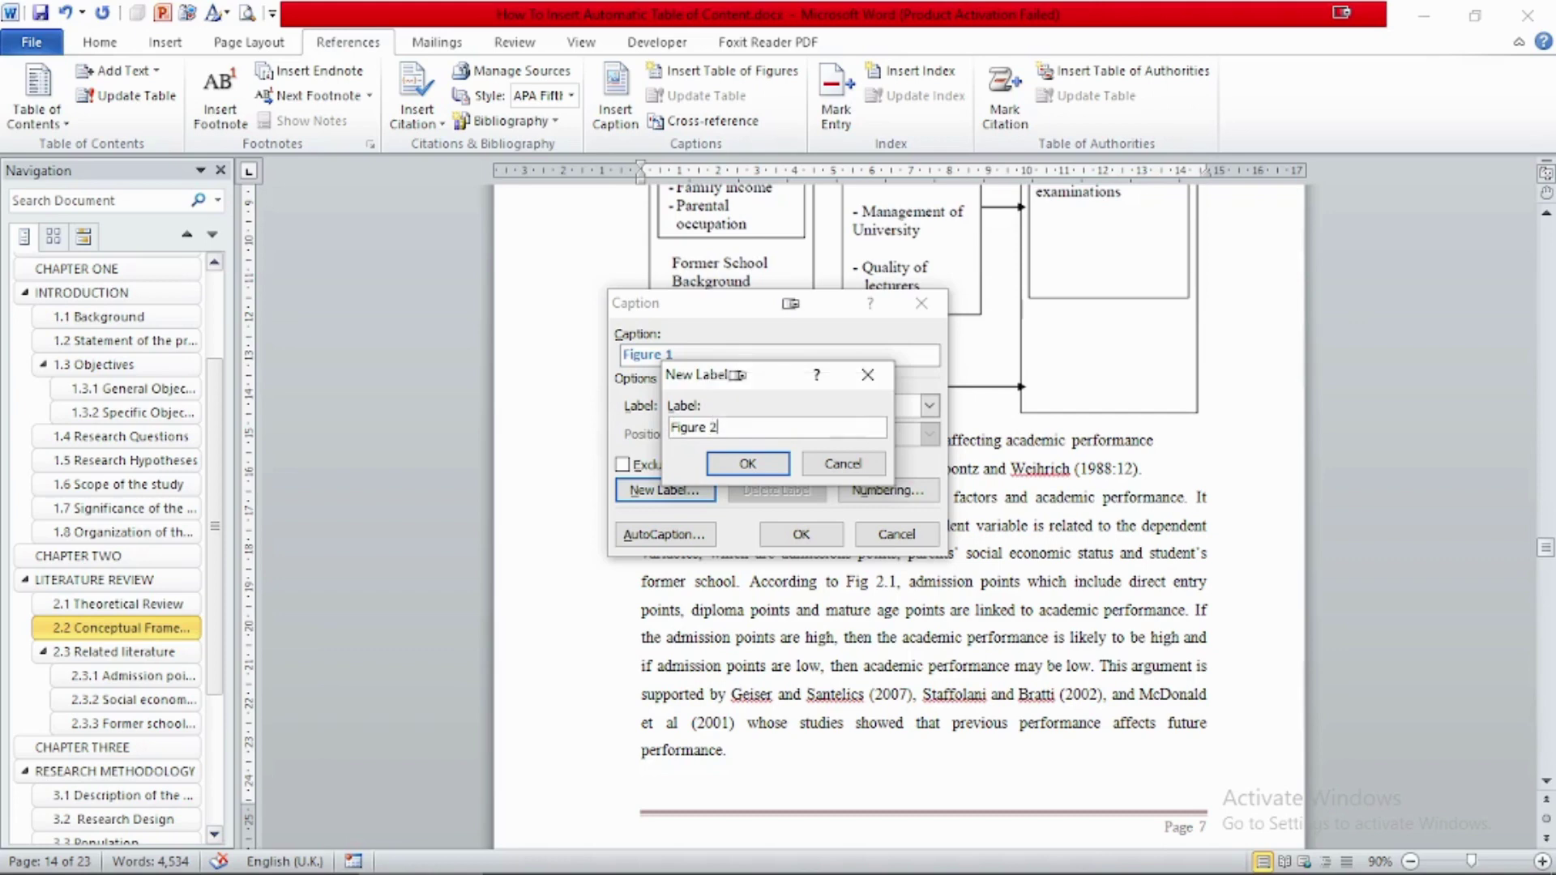
{"action": "left_click", "coordinate": [755, 463]}
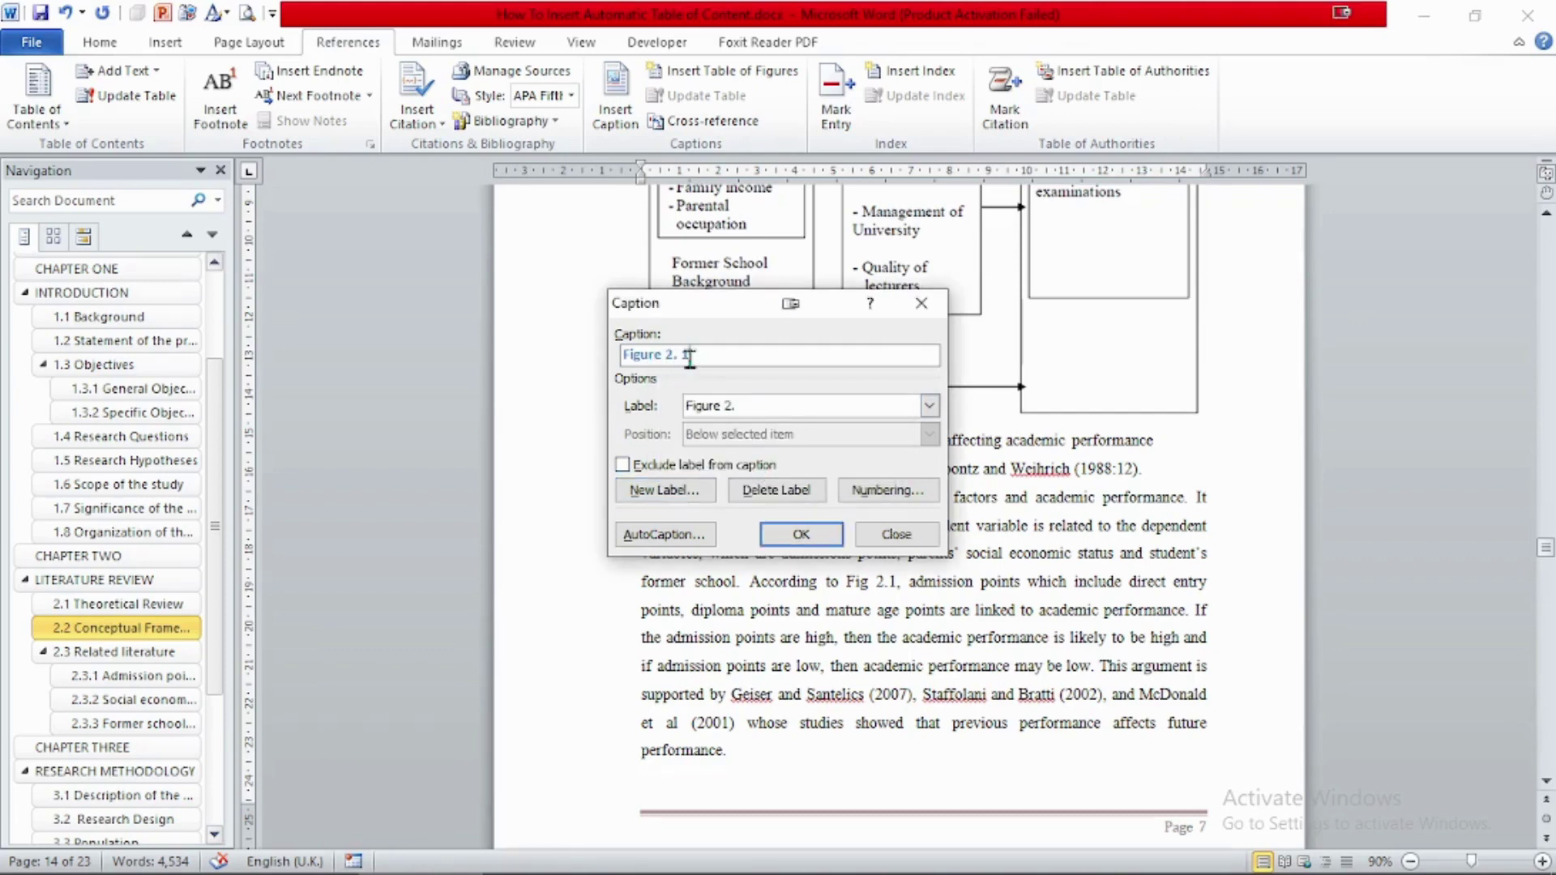
{"action": "left_click", "coordinate": [802, 535]}
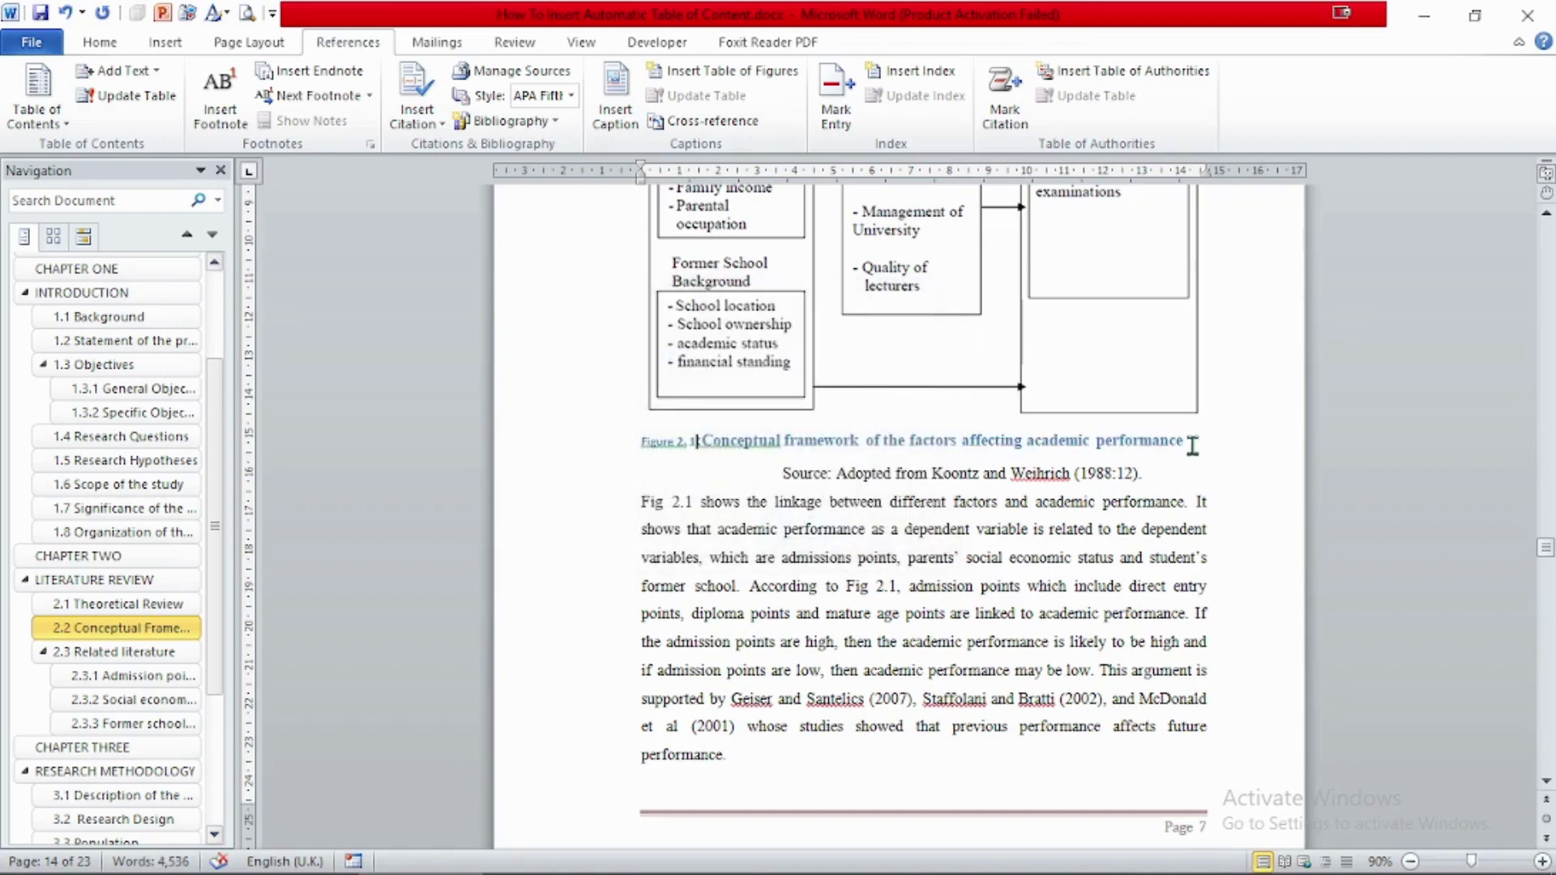
{"action": "left_click_drag", "start_coordinate": [1191, 445], "coordinate": [625, 452]}
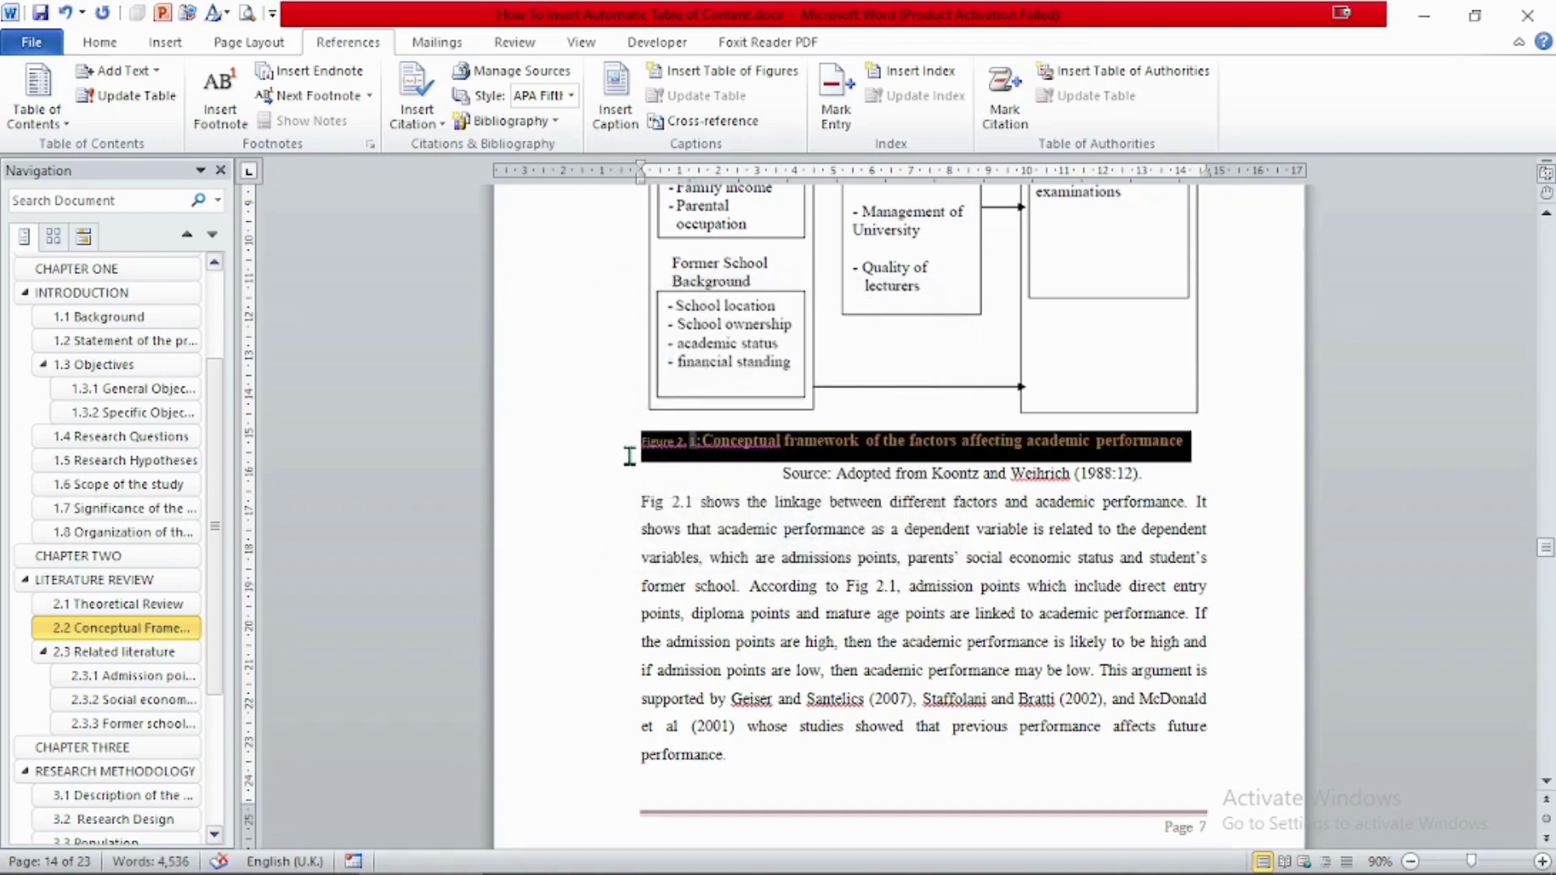
Step: Format the figure caption as Times New Roman 12, black, italic and not bold
{"action": "left_click", "coordinate": [104, 45]}
{"action": "left_click", "coordinate": [280, 80]}
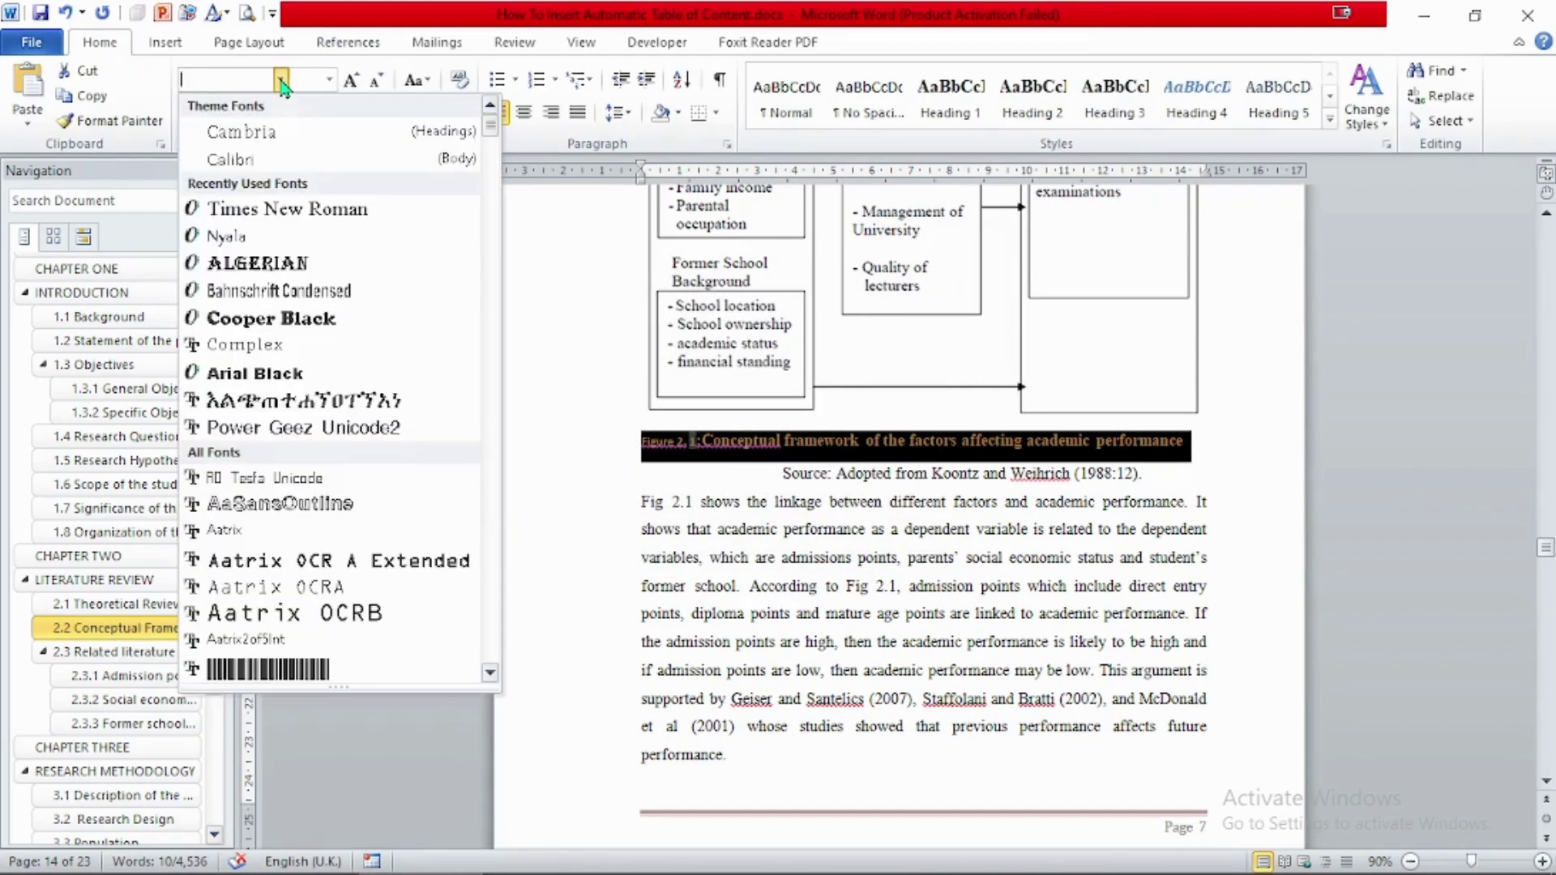
{"action": "left_click", "coordinate": [323, 212]}
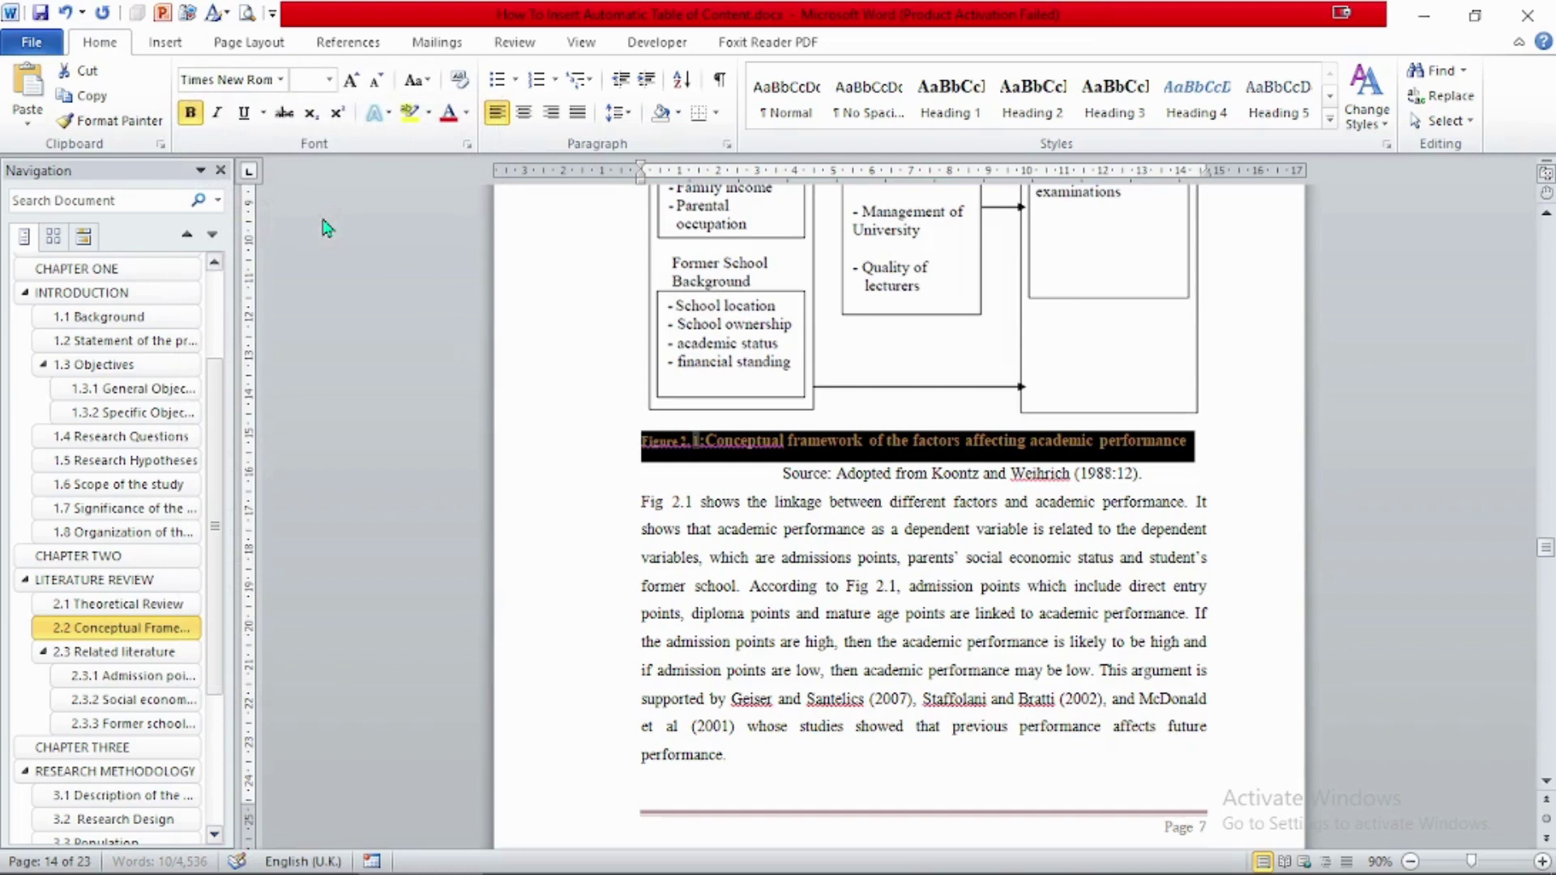
{"action": "left_click", "coordinate": [329, 79]}
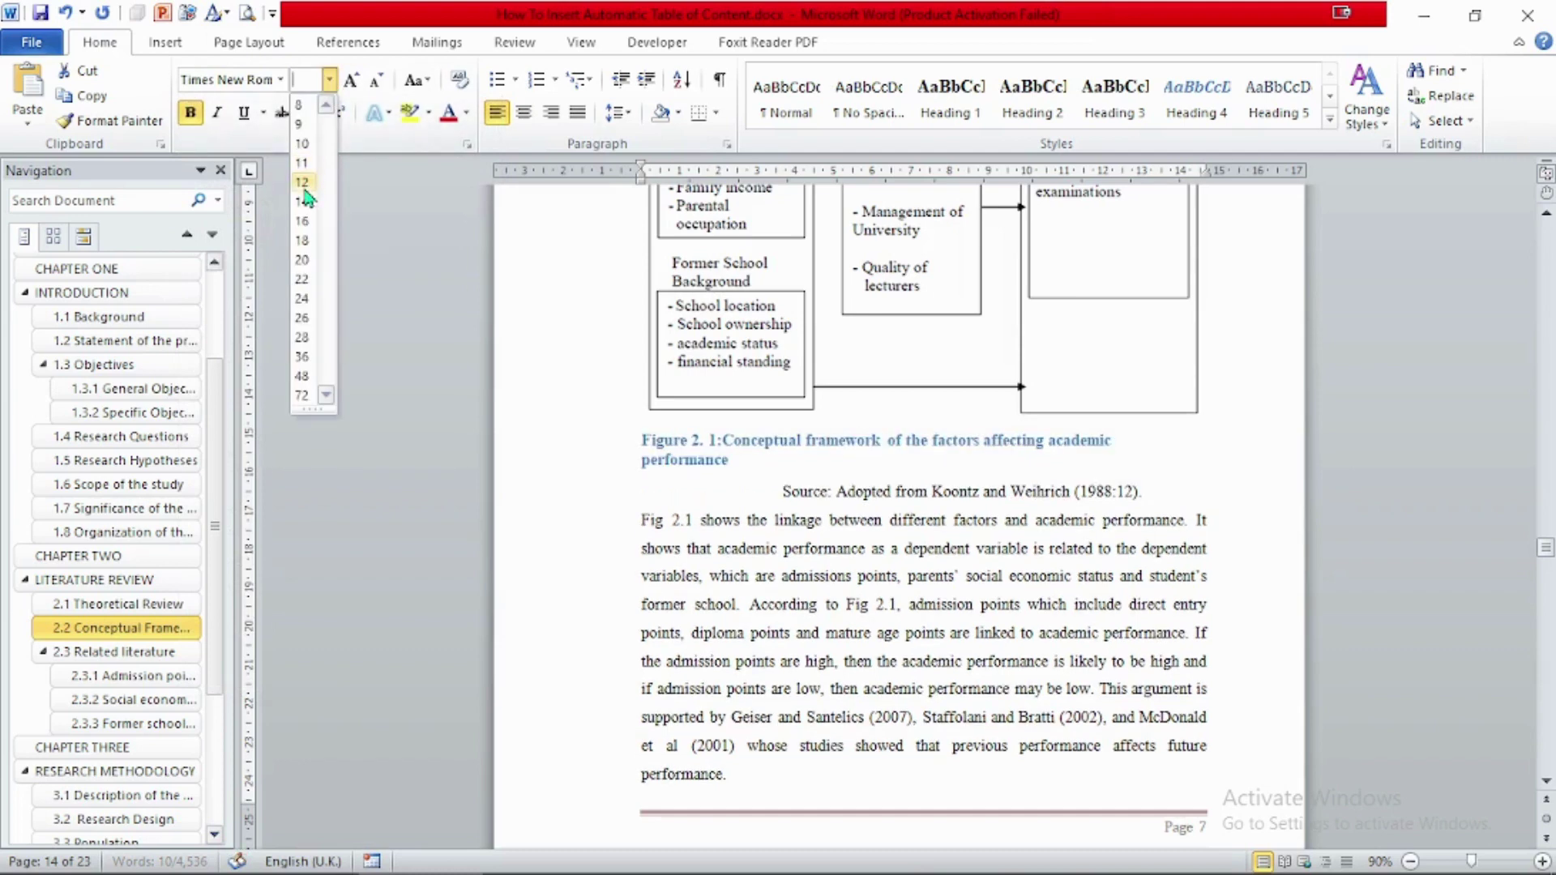
{"action": "left_click", "coordinate": [312, 182]}
{"action": "left_click", "coordinate": [468, 118]}
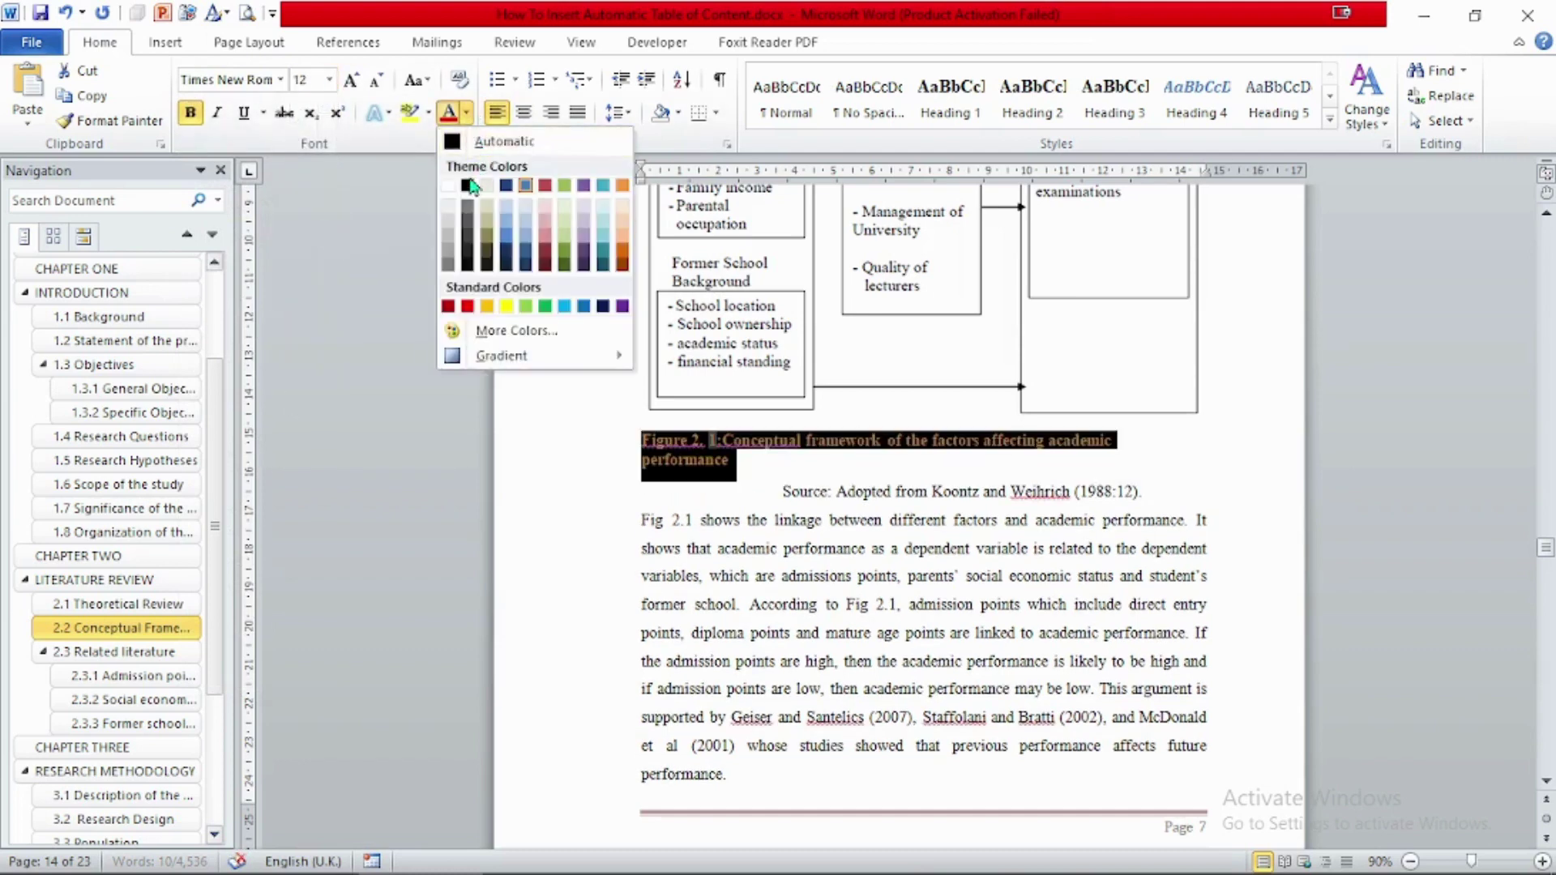
{"action": "left_click", "coordinate": [475, 187]}
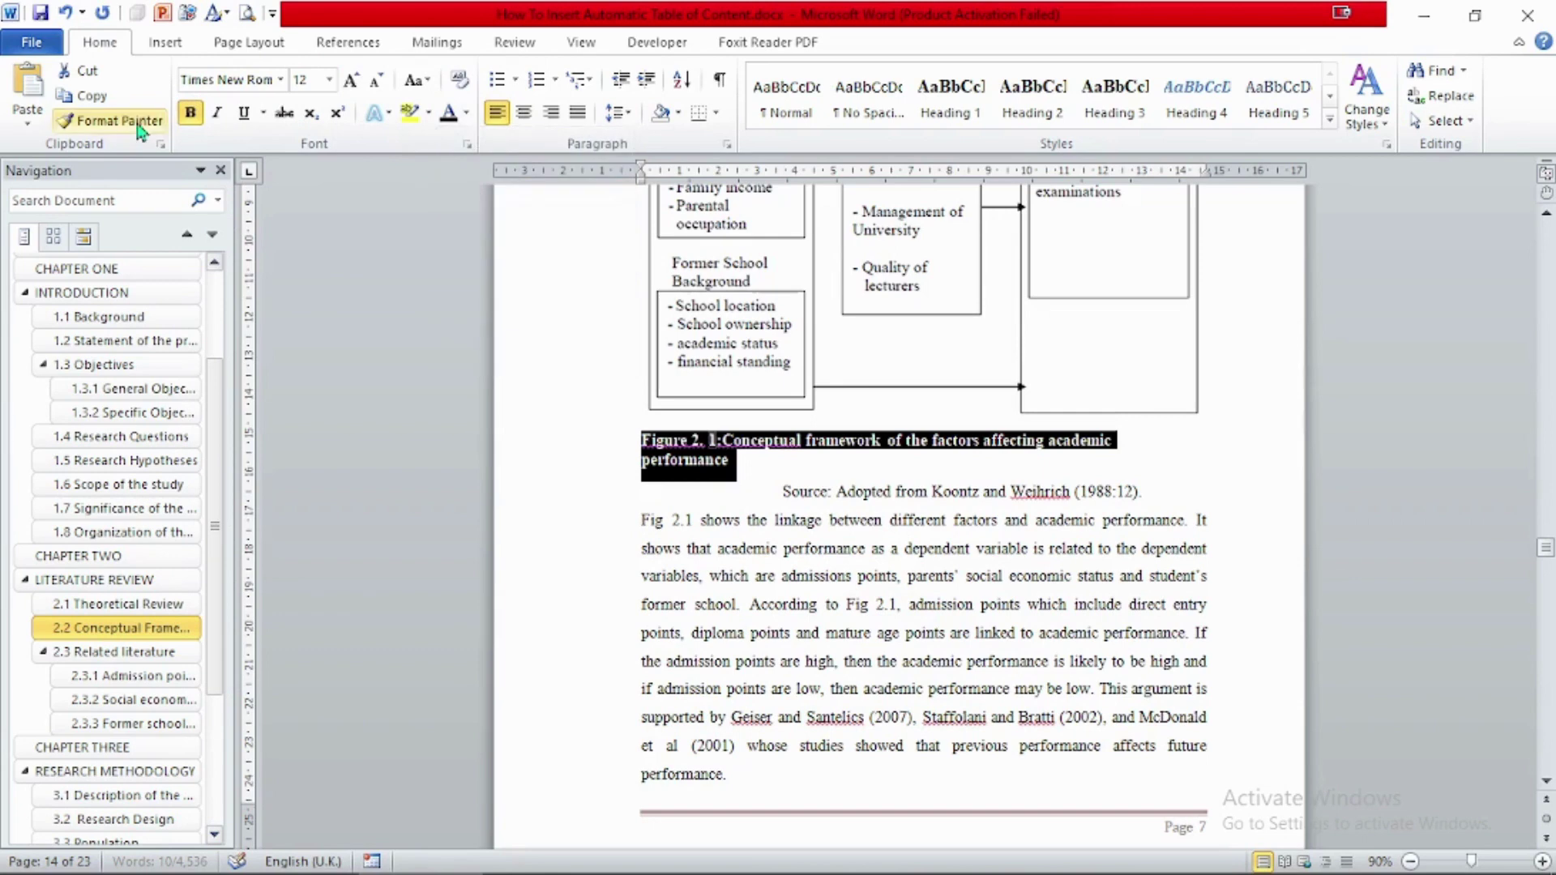
{"action": "left_click", "coordinate": [190, 112]}
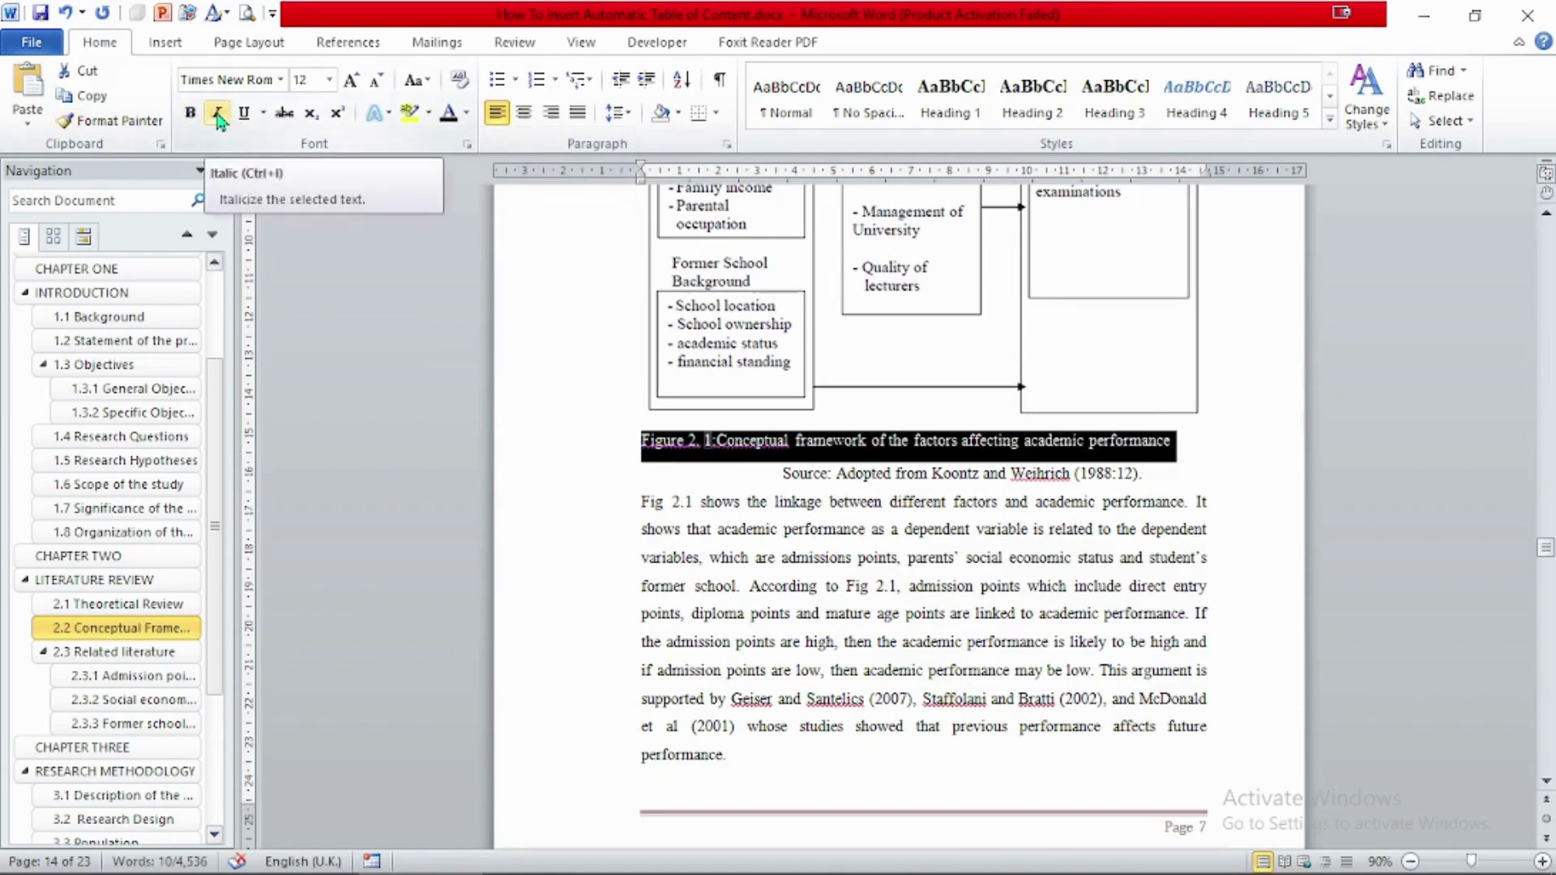
{"action": "left_click", "coordinate": [217, 114]}
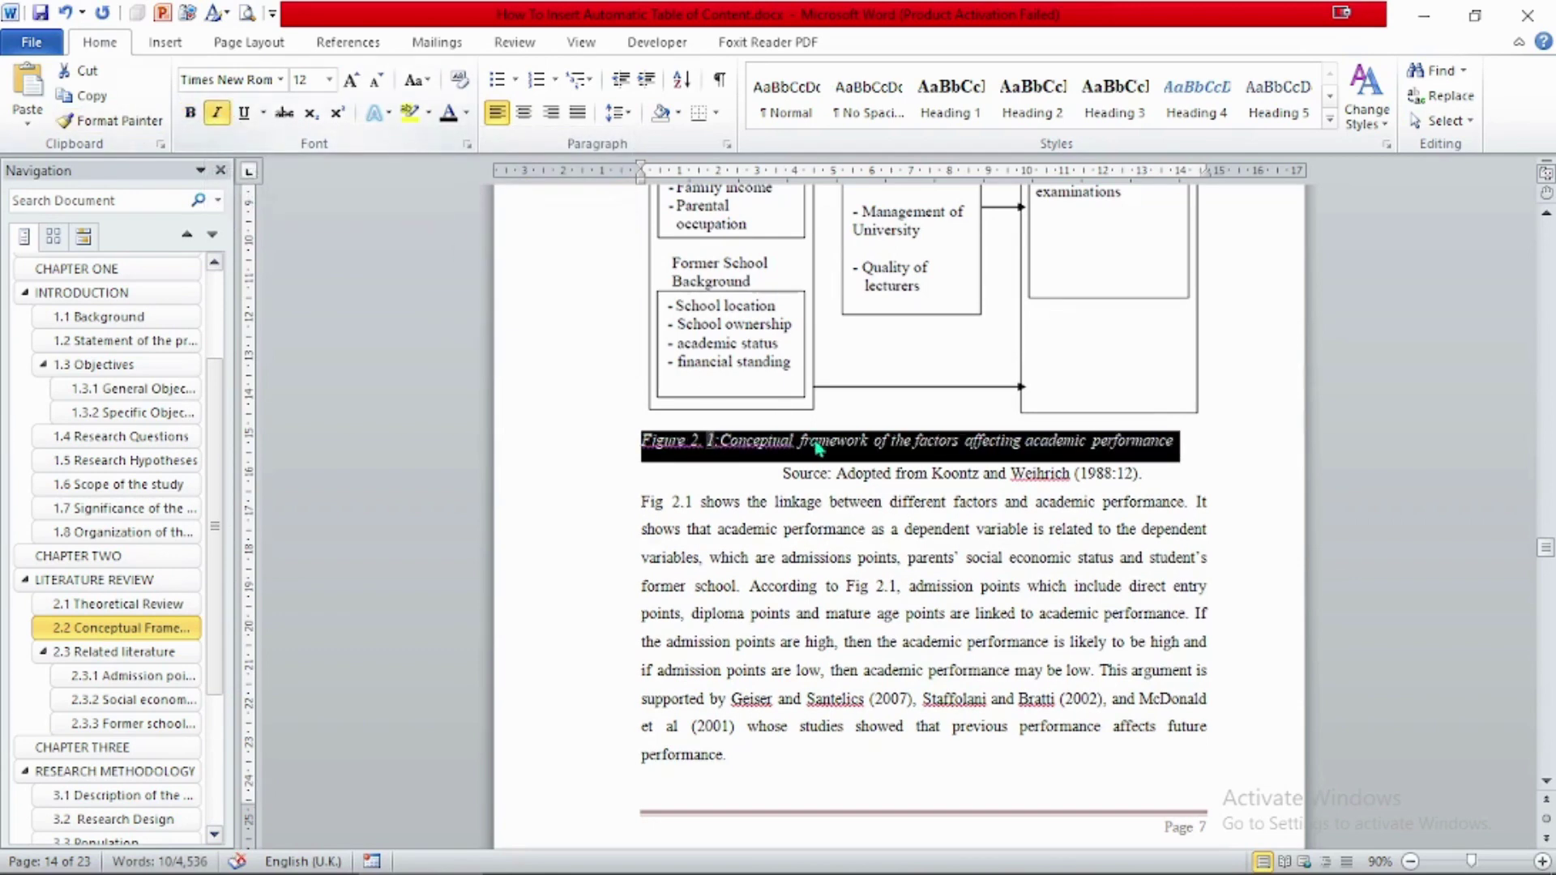
{"action": "left_click", "coordinate": [1187, 439]}
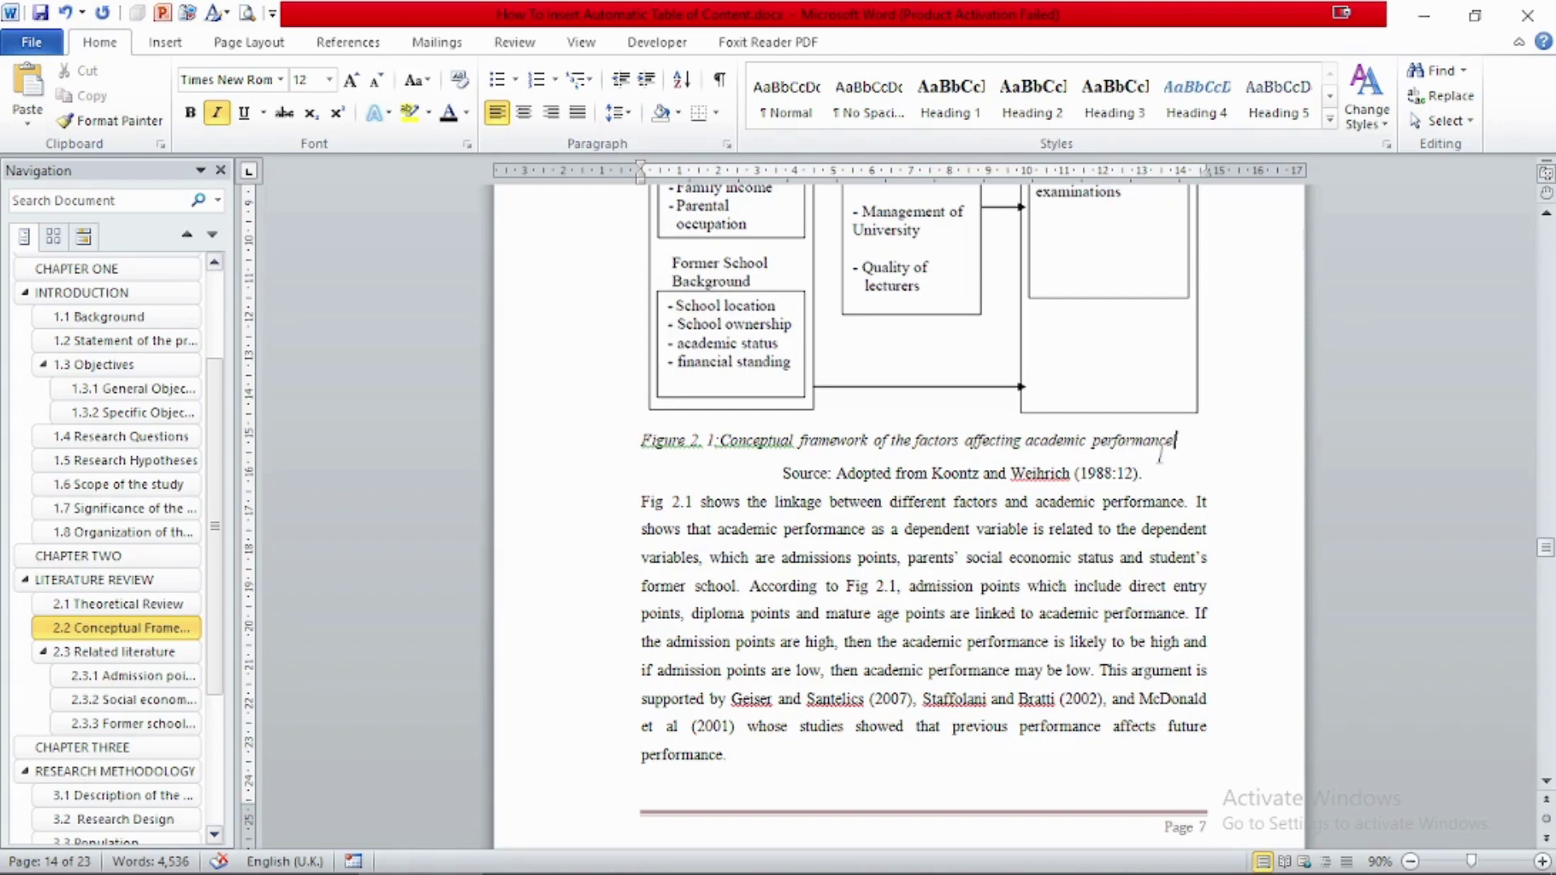
Step: Update the Caption style to match the formatted conceptual framework caption
{"action": "left_click_drag", "start_coordinate": [1184, 448], "coordinate": [635, 449]}
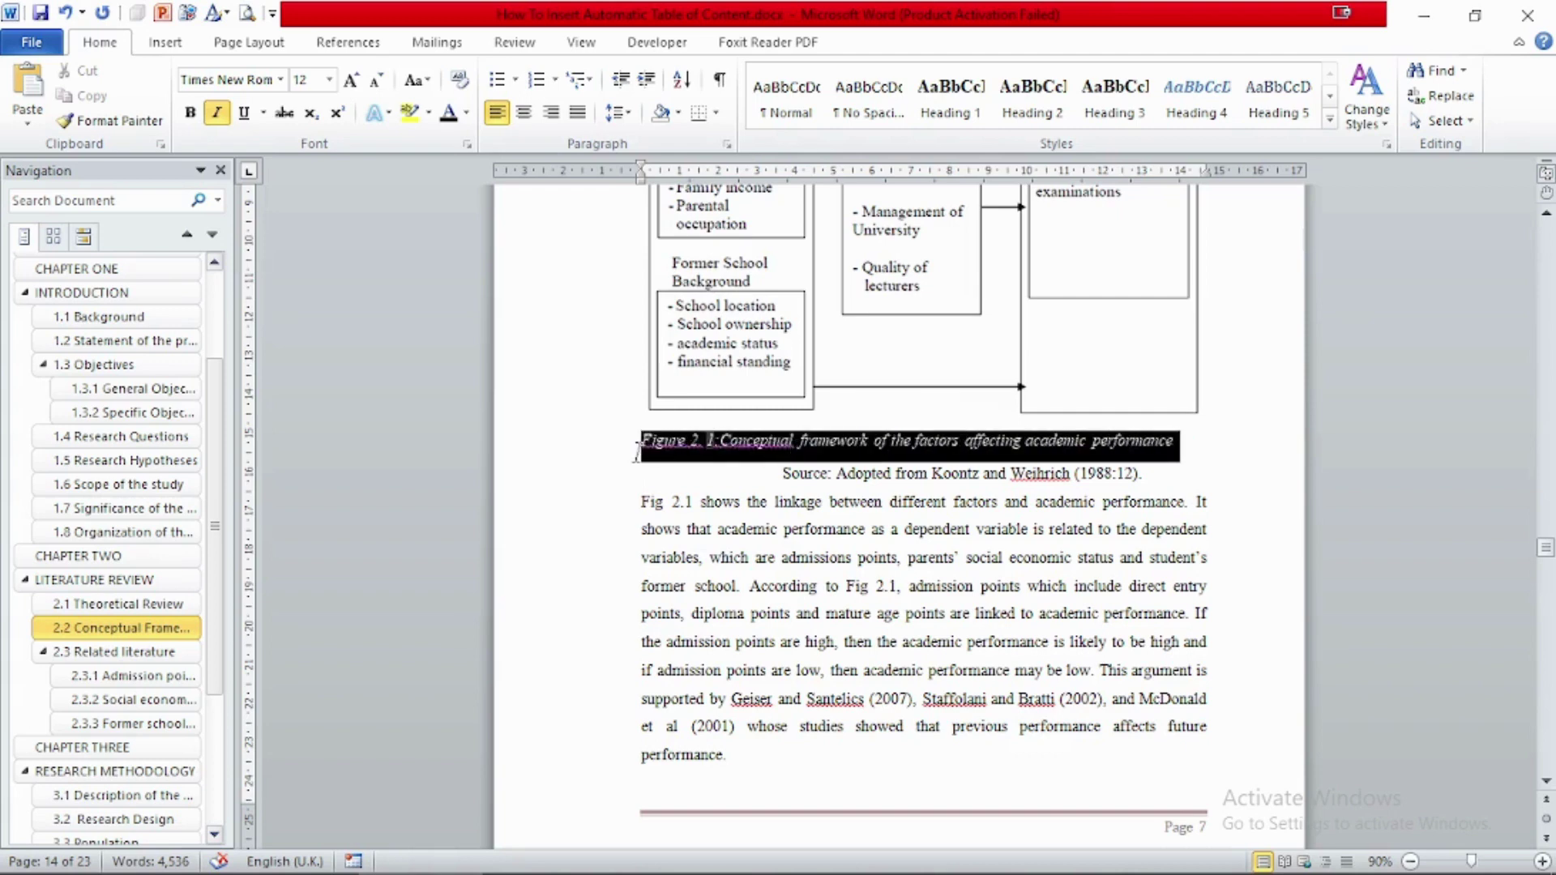
{"action": "left_click", "coordinate": [1329, 96]}
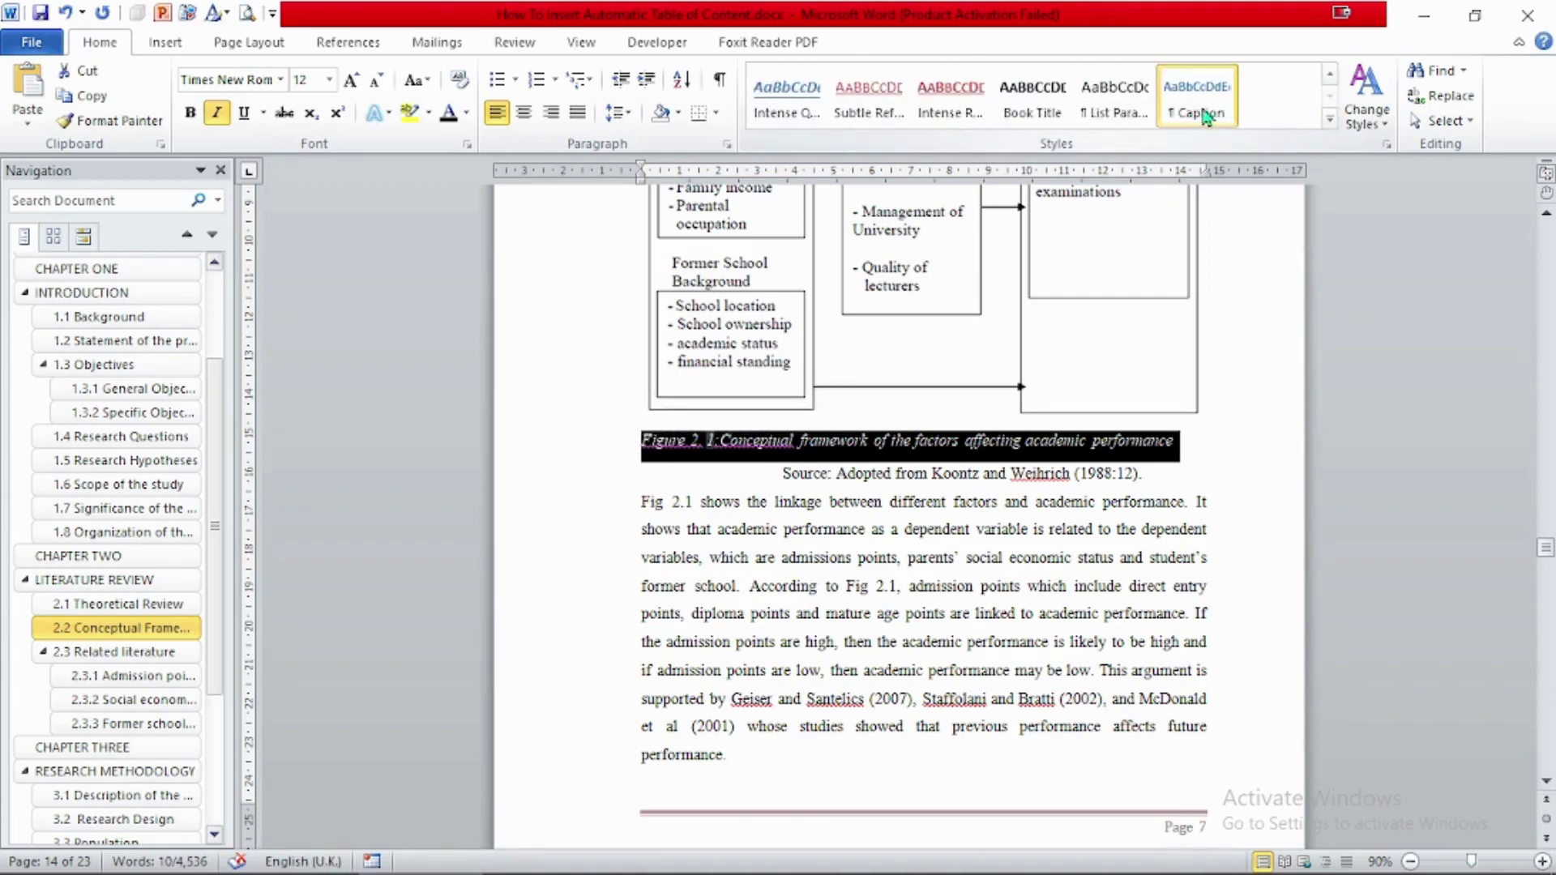
{"action": "right_click", "coordinate": [1200, 113]}
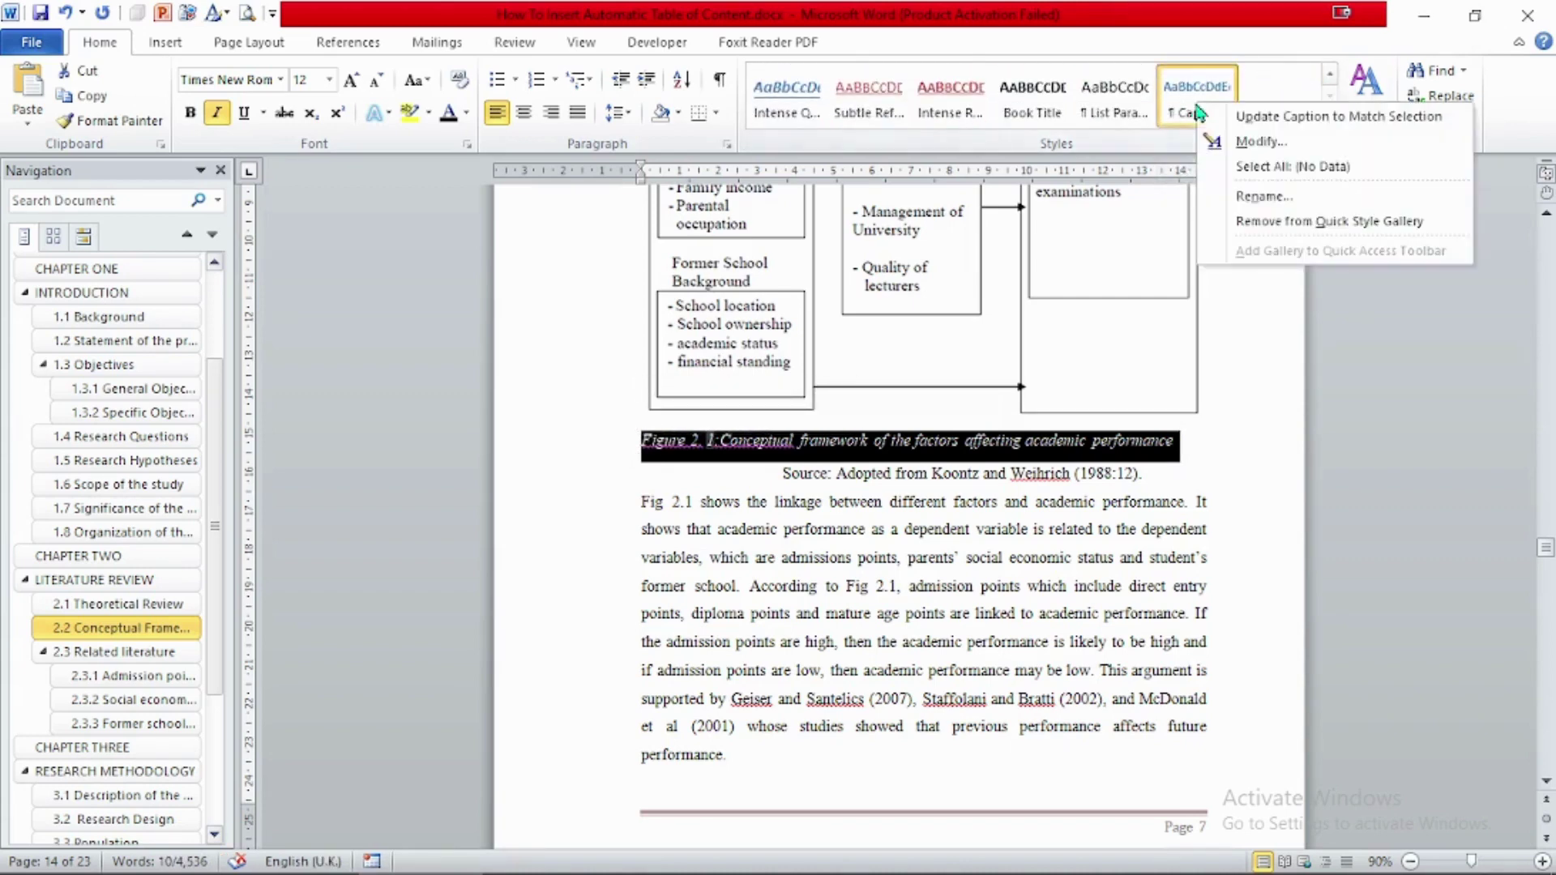
{"action": "left_click", "coordinate": [1284, 119]}
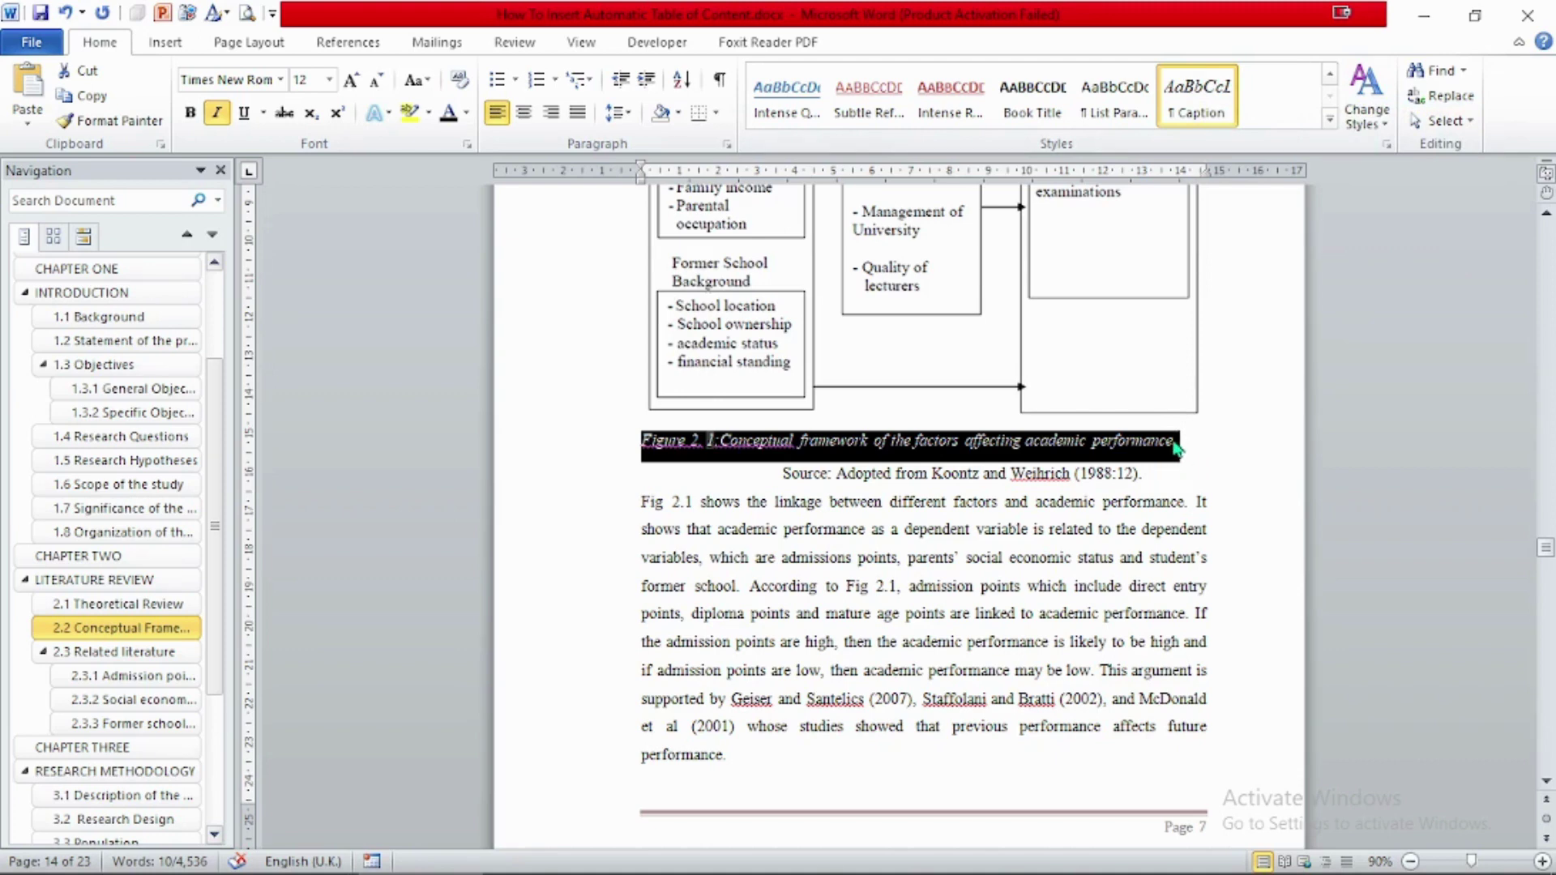
{"action": "left_click", "coordinate": [1177, 448]}
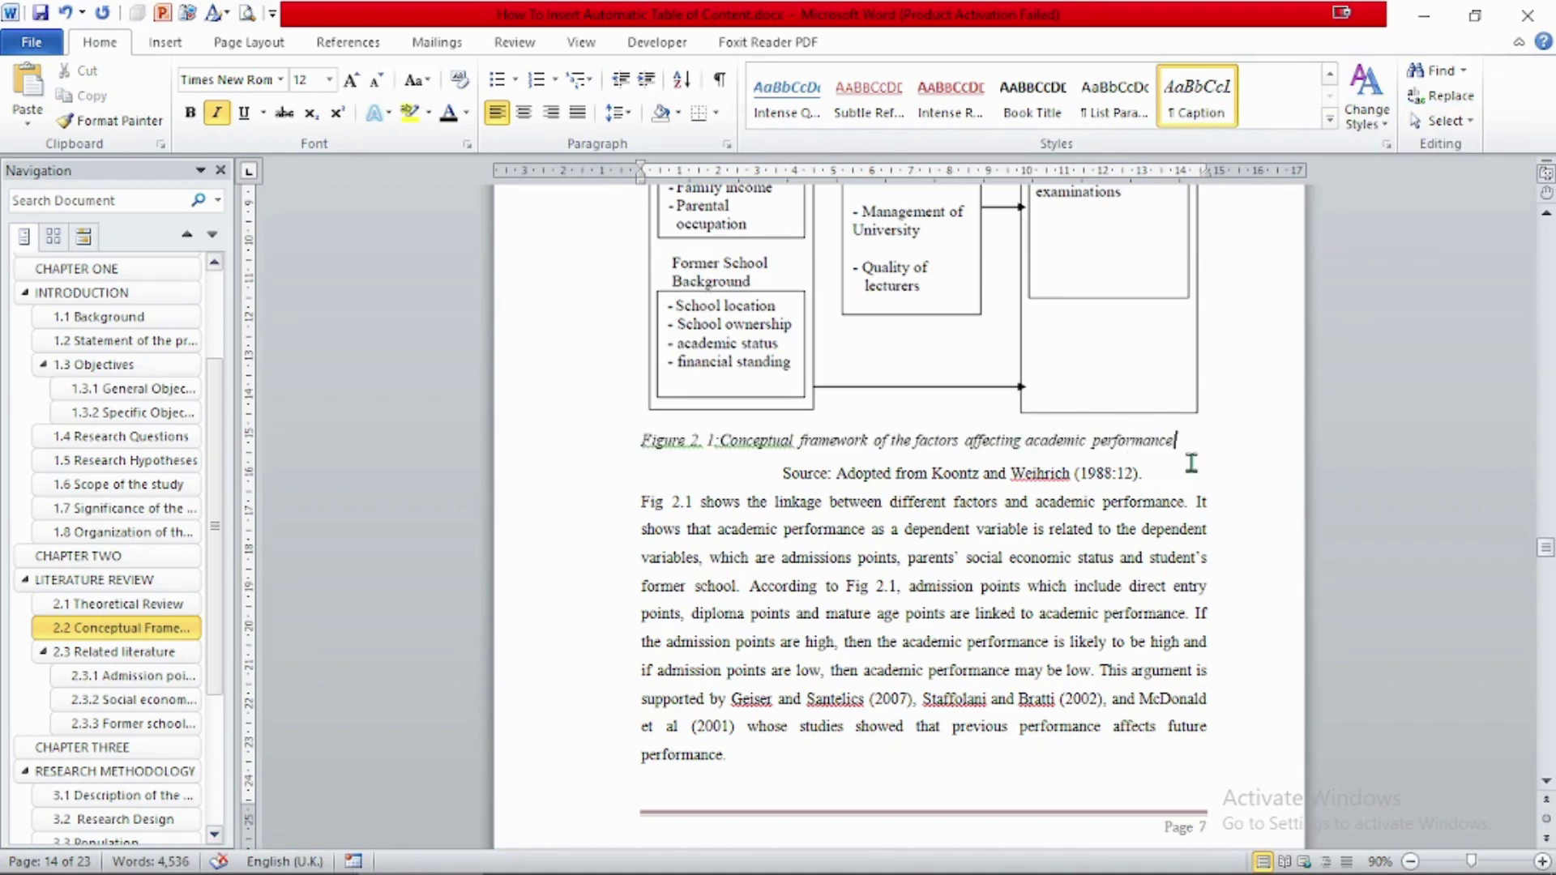
Step: Delete the typed 'Figure 3. 1' label from the section 3.1 location map caption
{"action": "scroll", "coordinate": [217, 805], "scroll_direction": "down", "scroll_amount": 3}
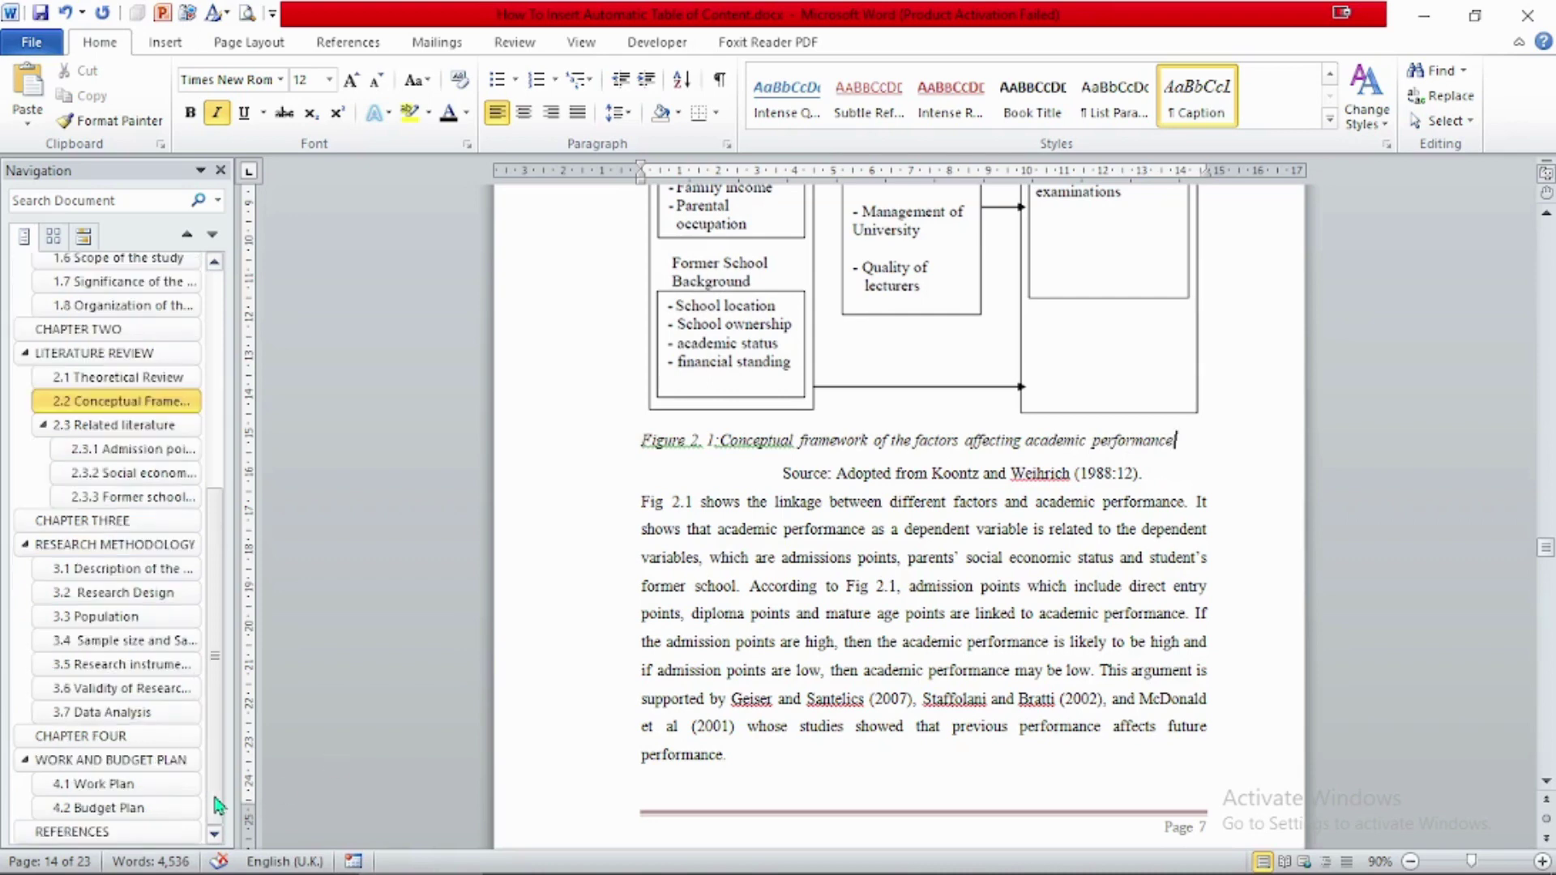
{"action": "left_click", "coordinate": [127, 572]}
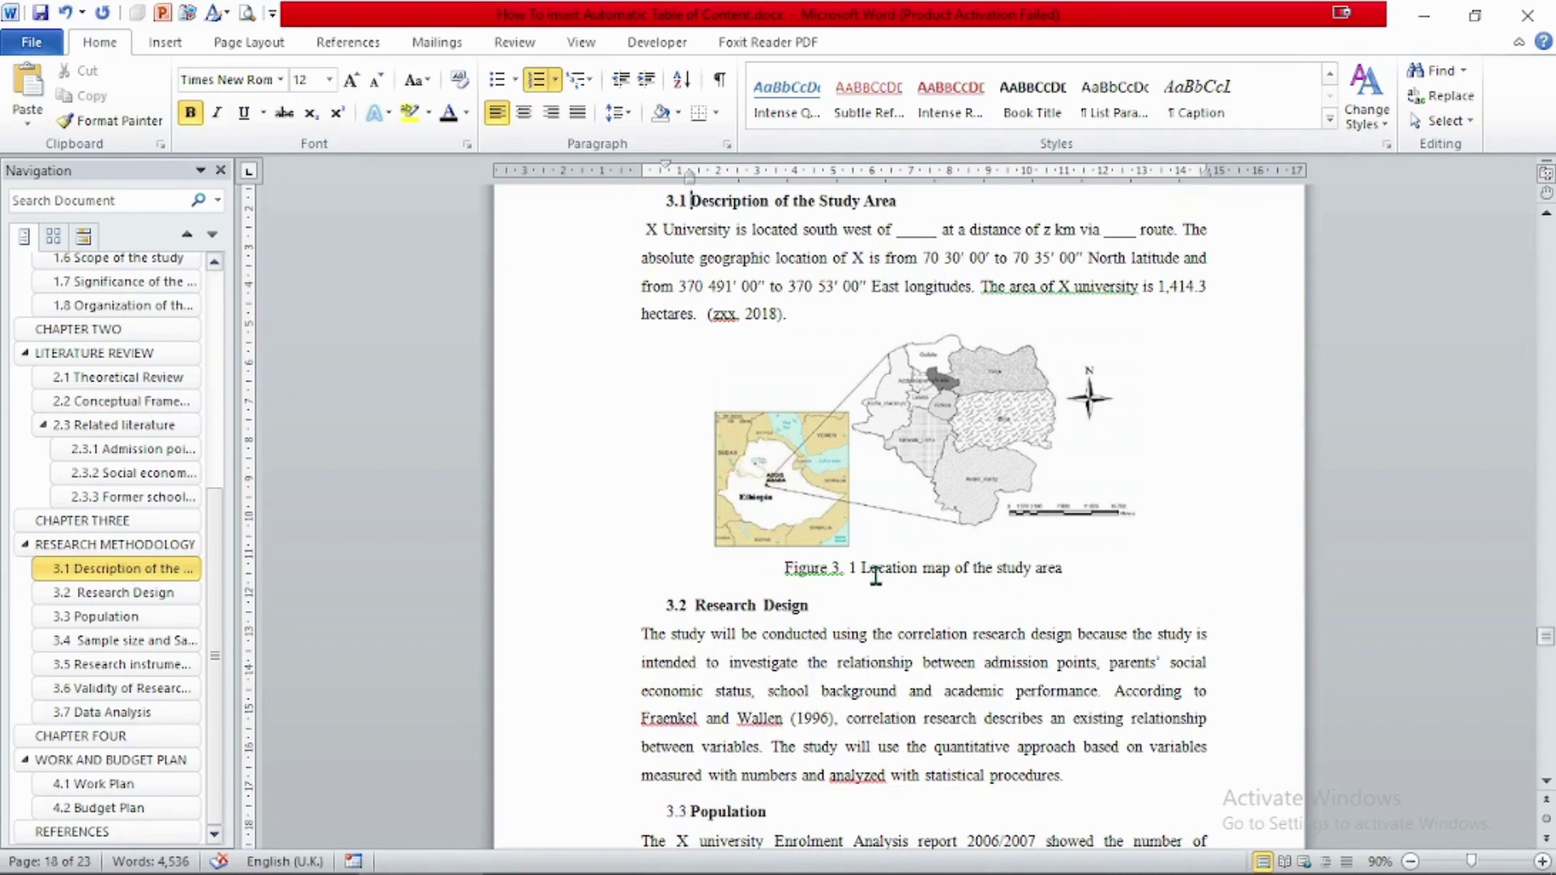
{"action": "left_click", "coordinate": [859, 570]}
{"action": "key", "text": "shift+Left"}
{"action": "left_click", "coordinate": [772, 572], "text": "shift"}
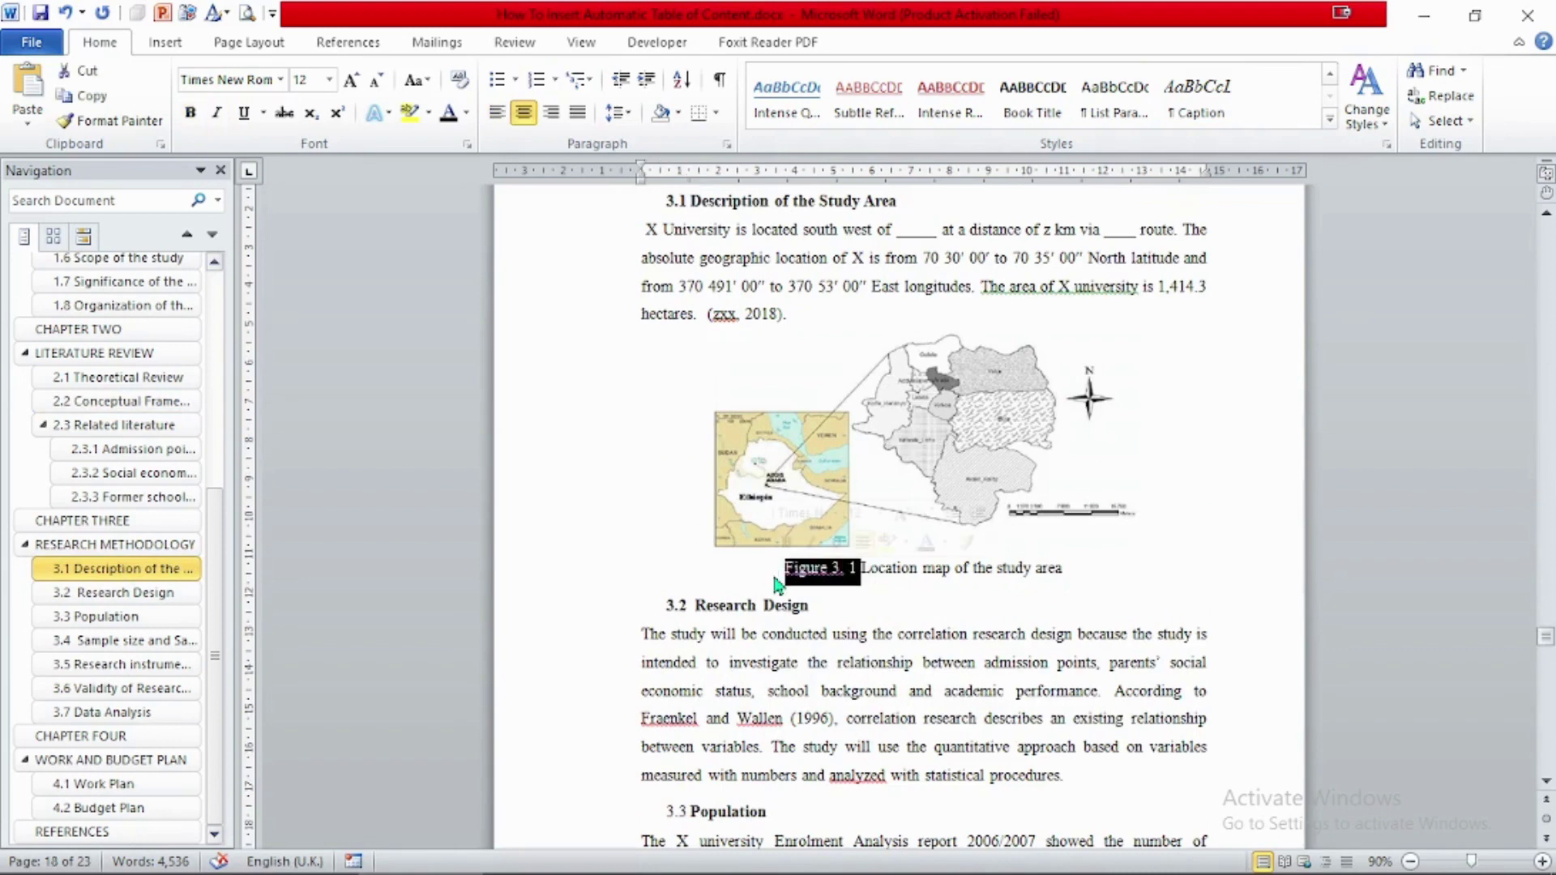
{"action": "key", "text": "Delete"}
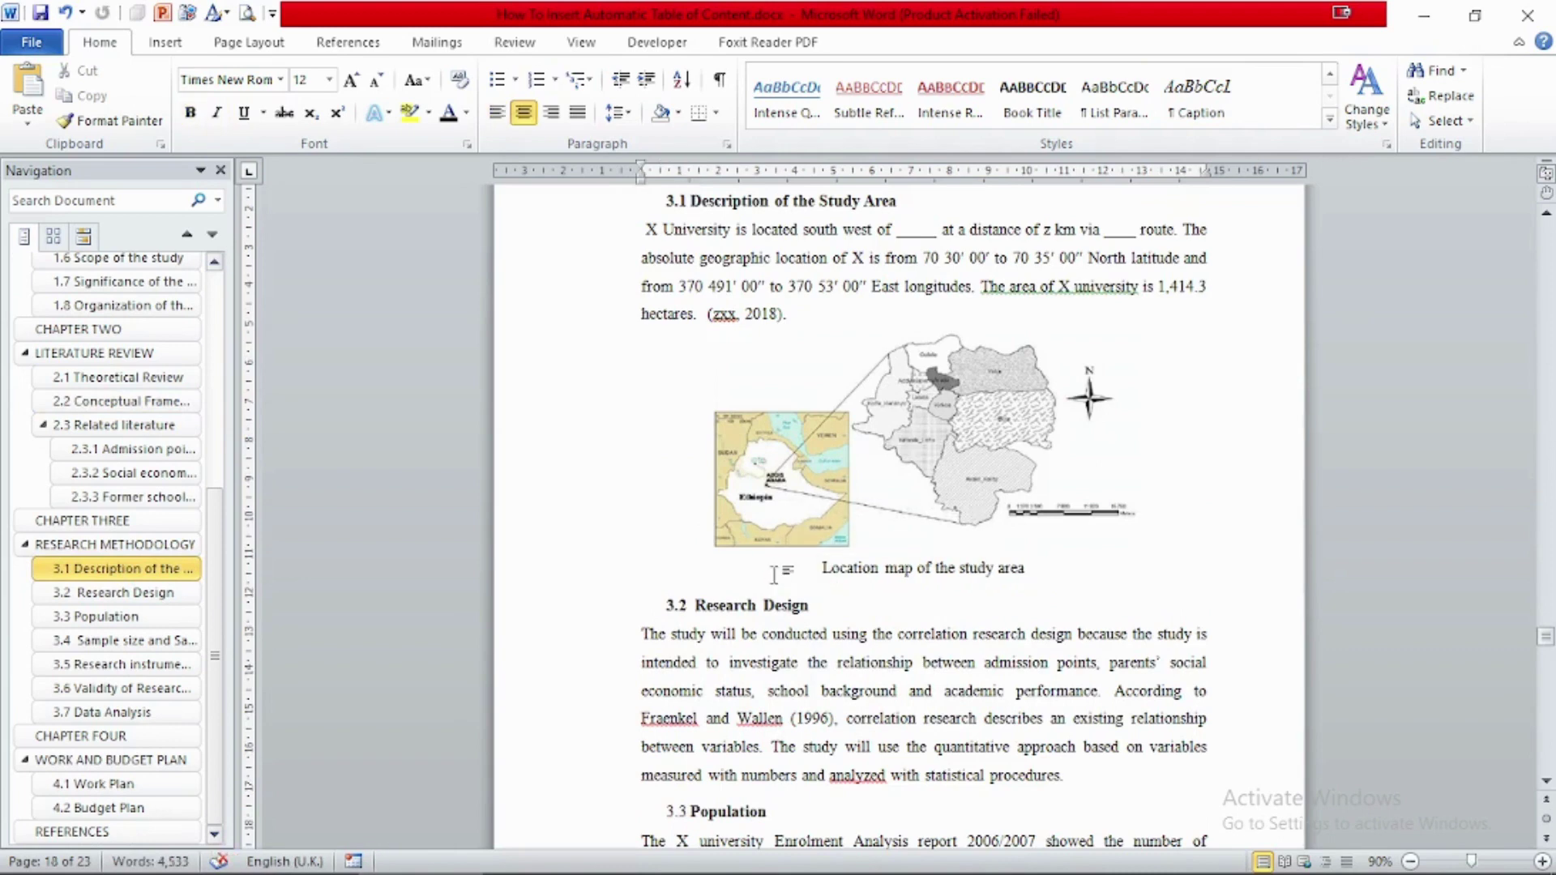
{"action": "type", "text": ":"}
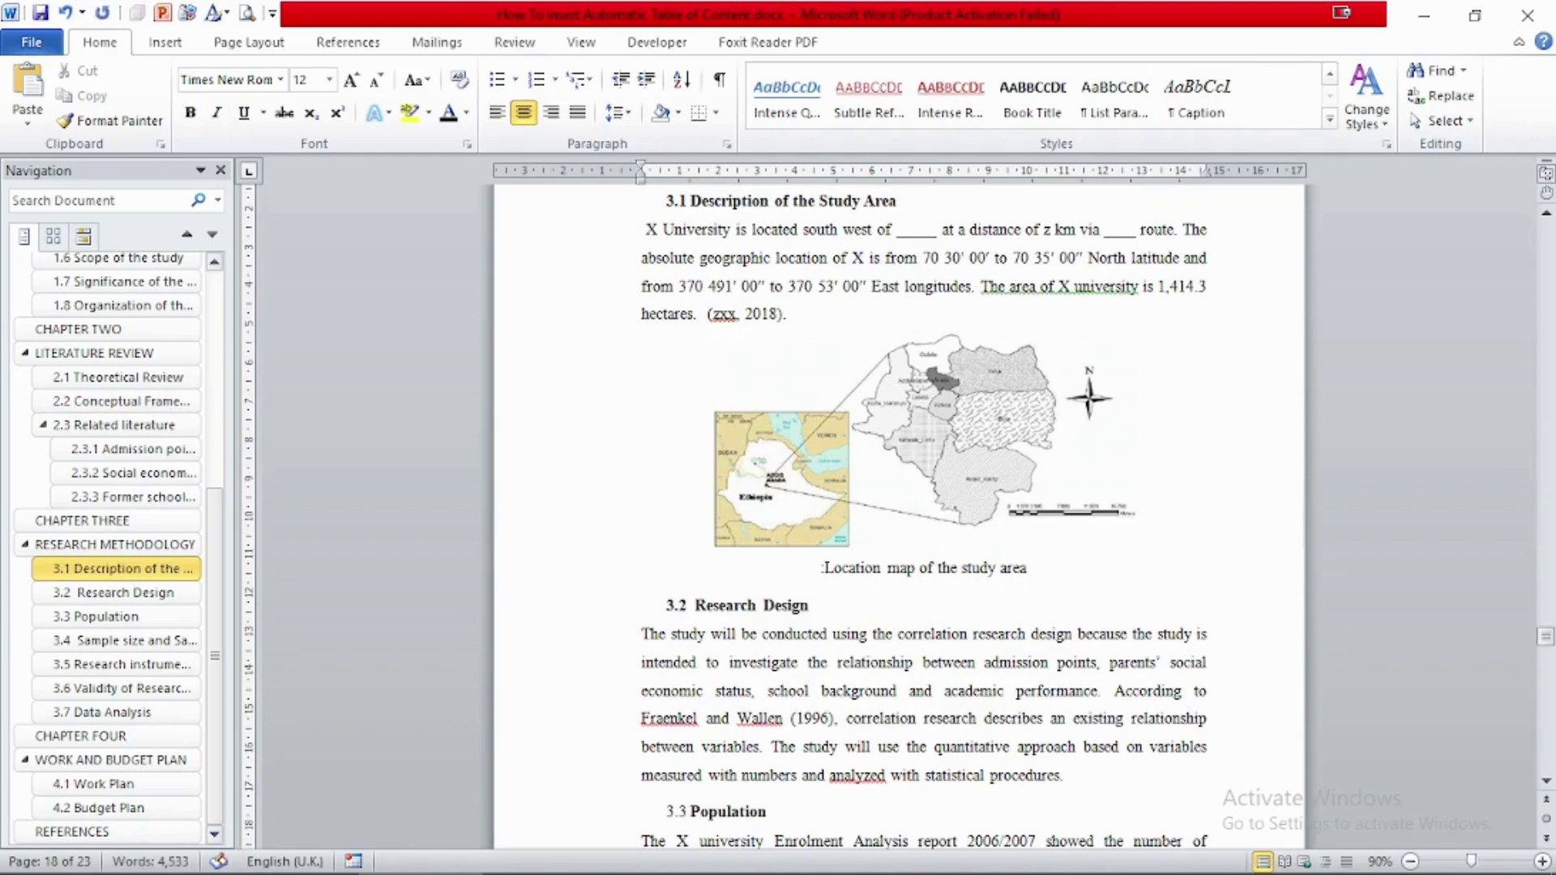
{"action": "key", "text": "BackSpace"}
Step: Insert an automatic Figure 3. 1 caption number using the 'Figure 3.' label
{"action": "left_click", "coordinate": [344, 42]}
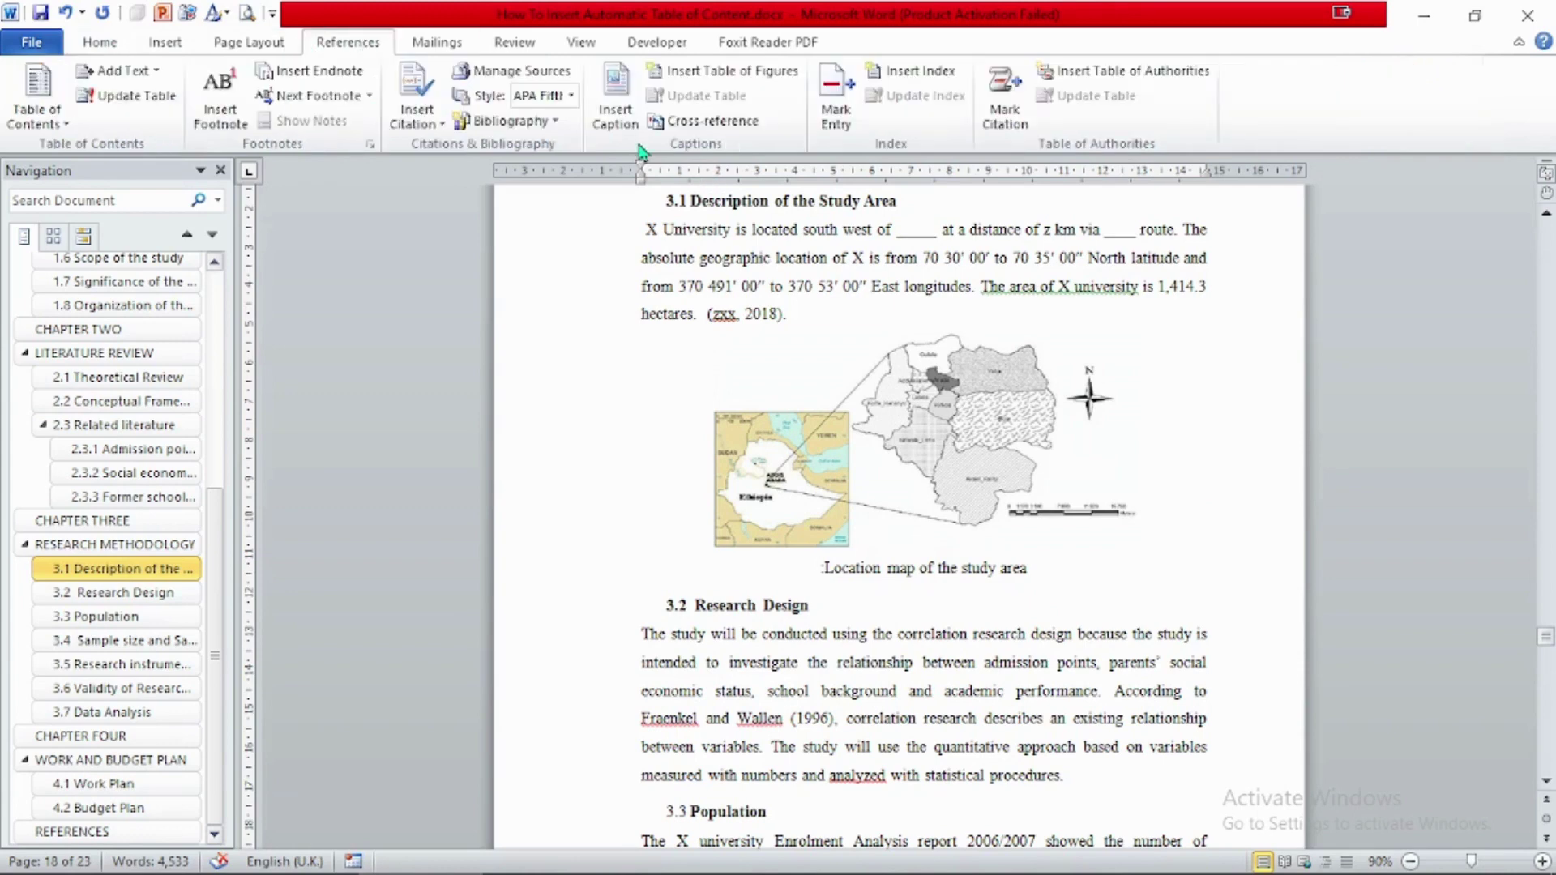
{"action": "left_click", "coordinate": [616, 120]}
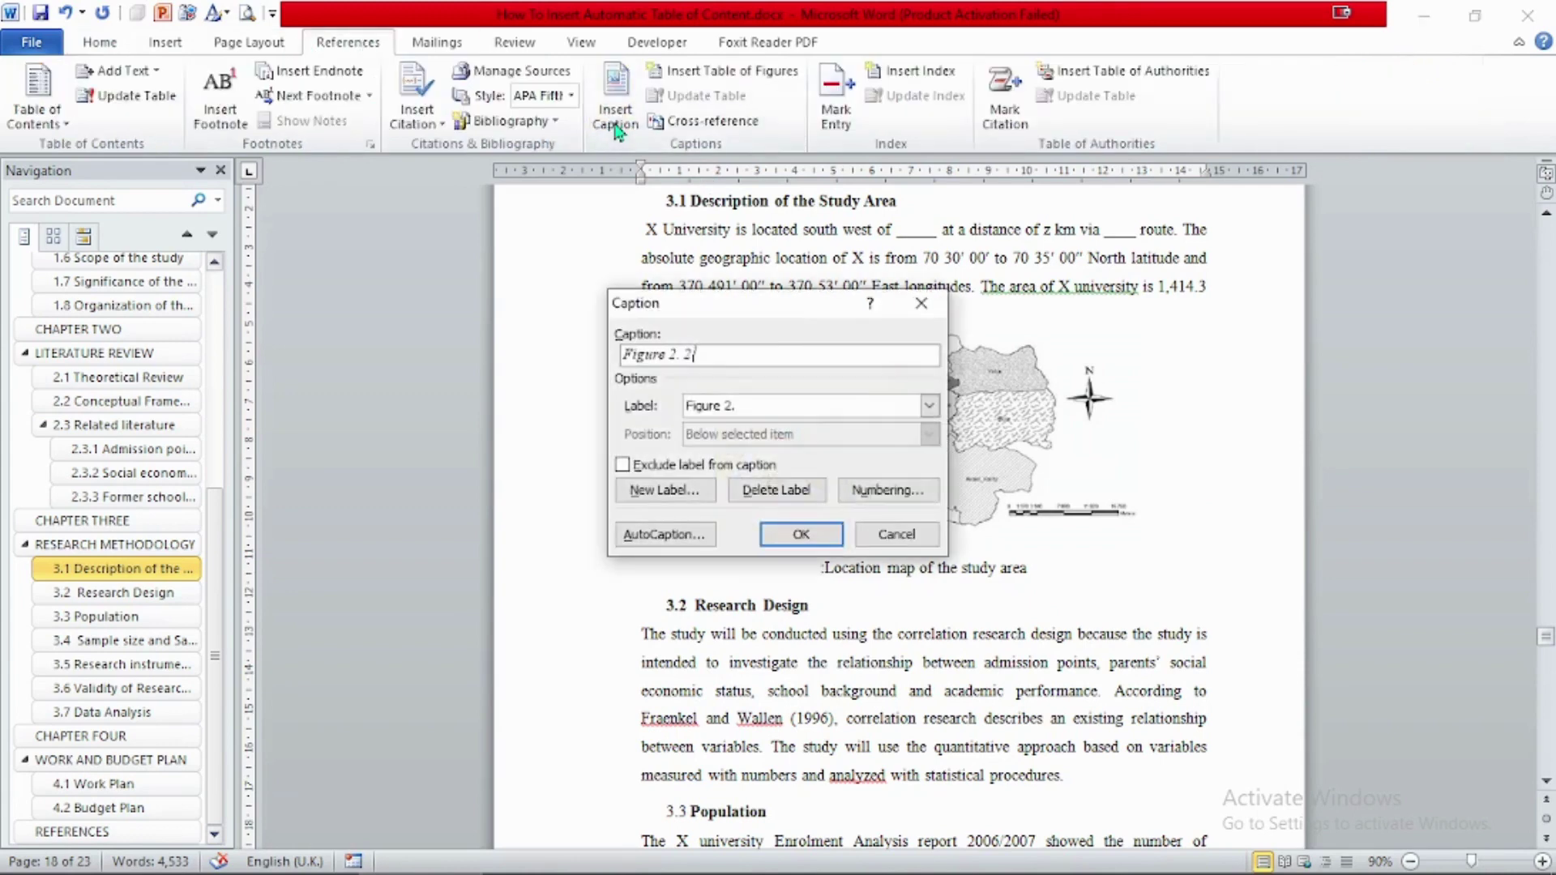
{"action": "left_click", "coordinate": [930, 406]}
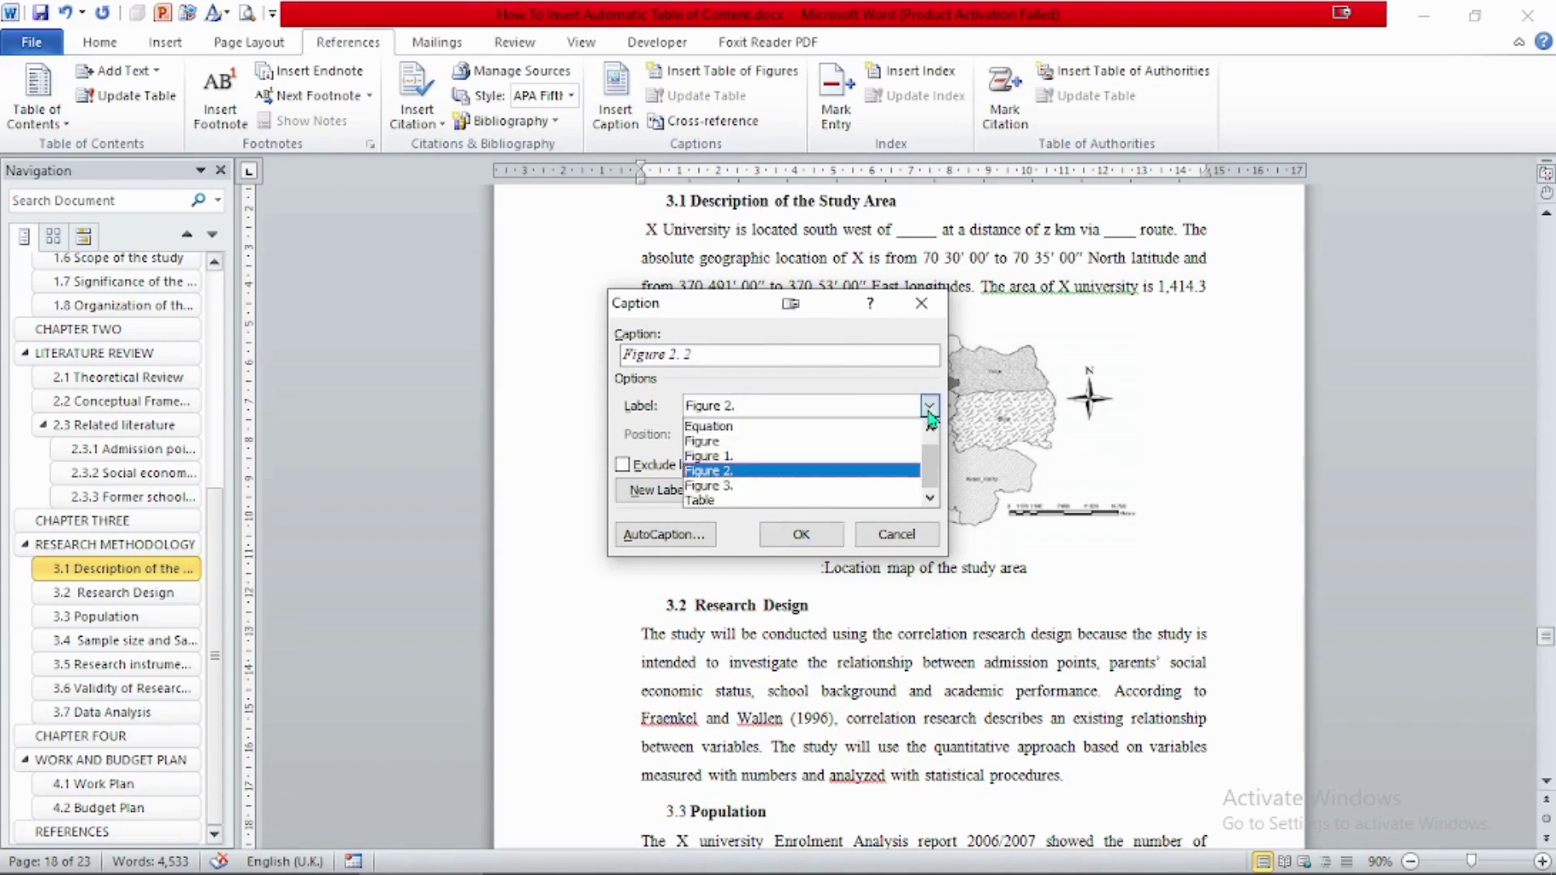
{"action": "left_click", "coordinate": [754, 486]}
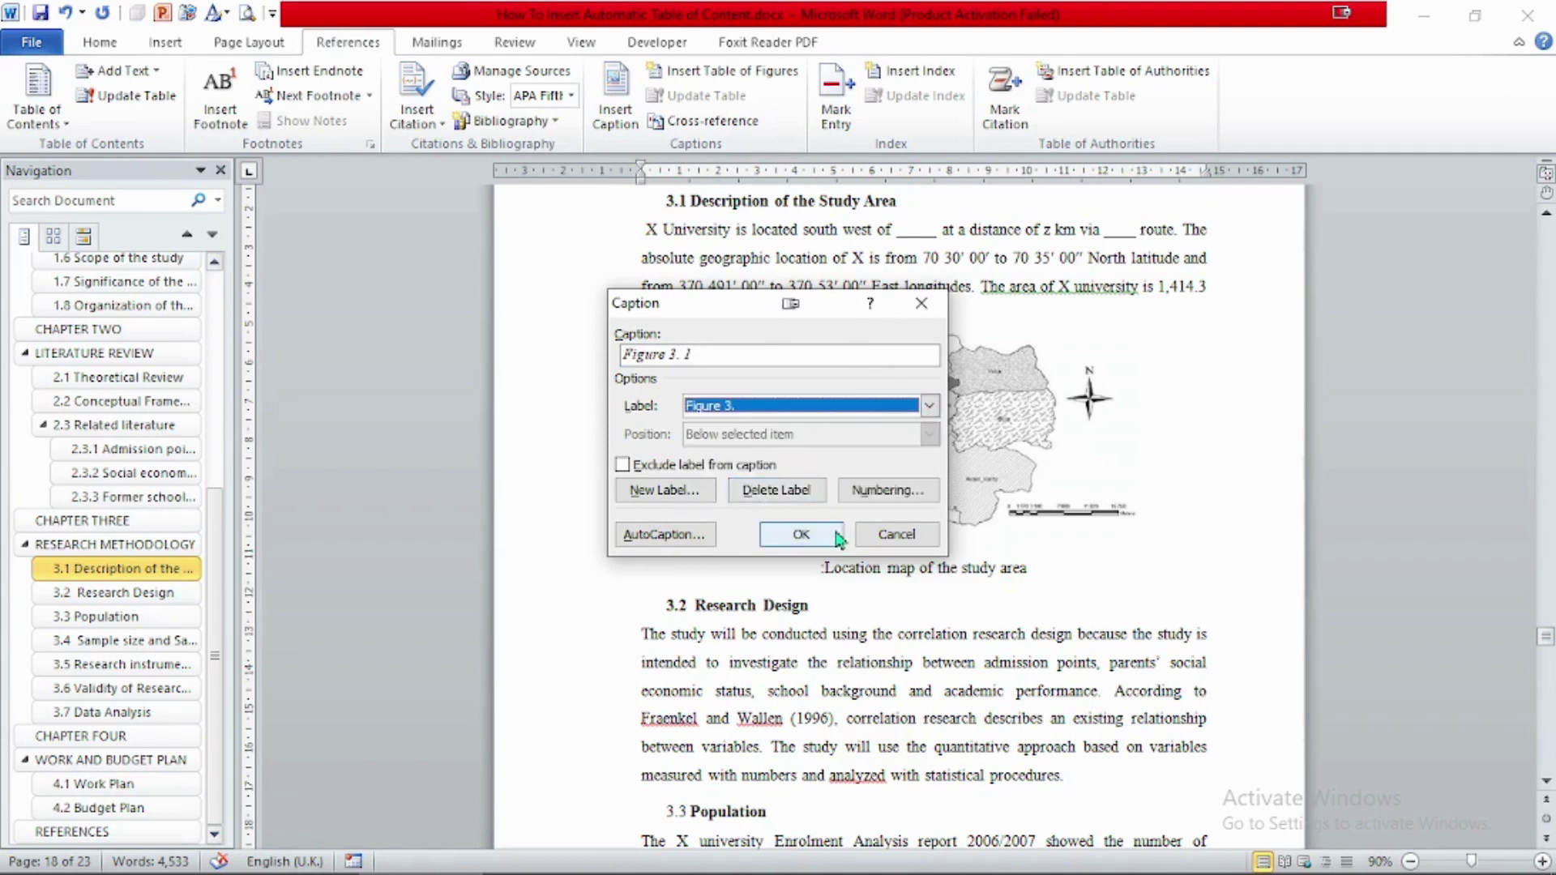
{"action": "left_click", "coordinate": [801, 534]}
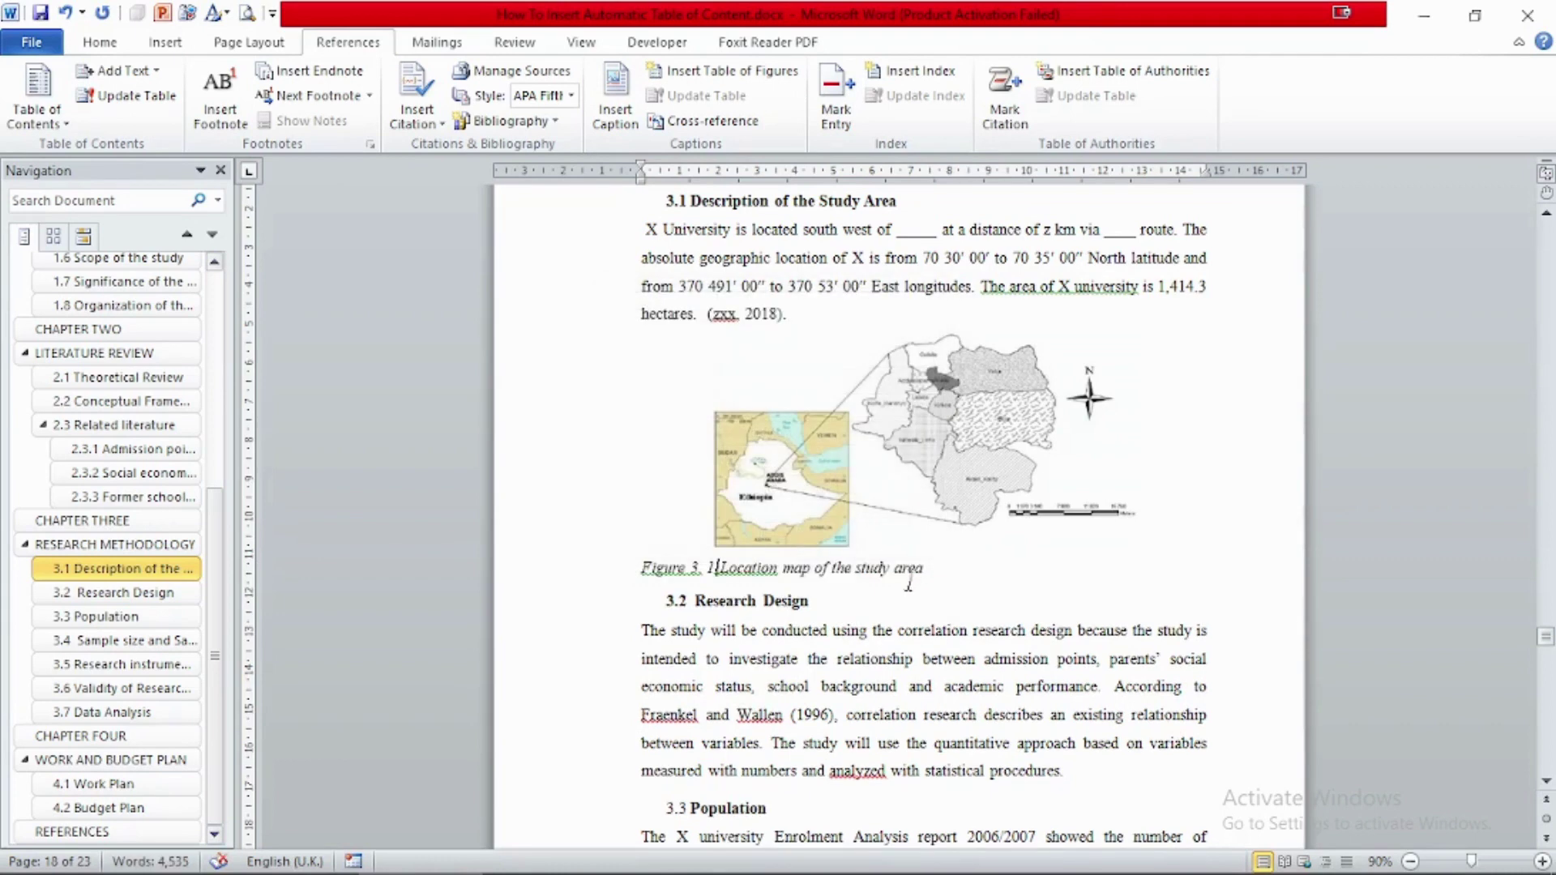
Step: Center the map caption and delete the typed 'Table 4. 1' label in section 4.1
{"action": "left_click", "coordinate": [82, 50]}
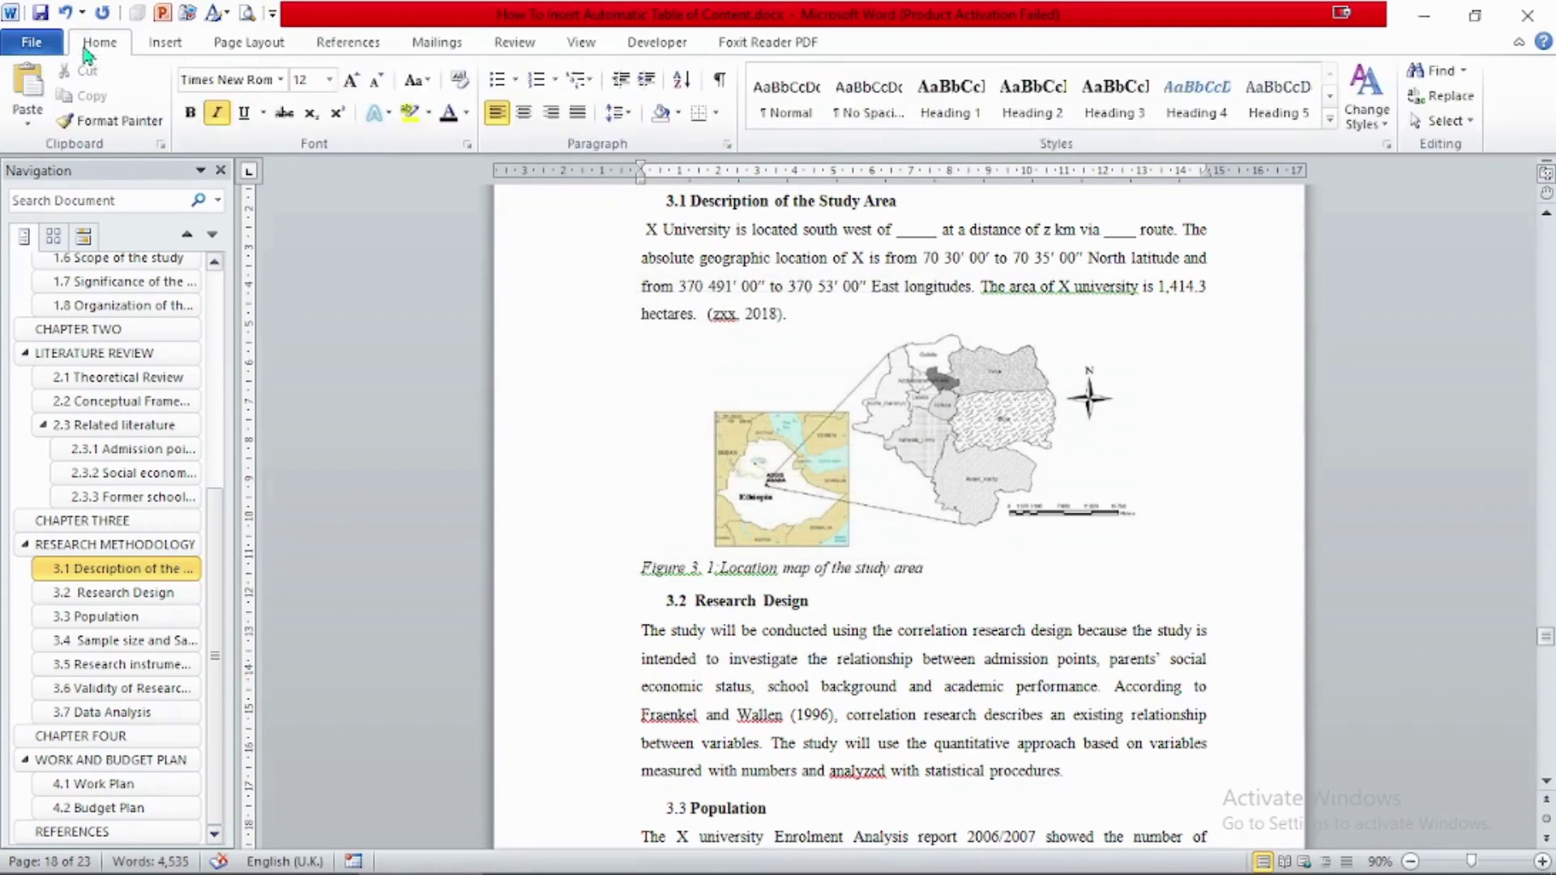
{"action": "left_click", "coordinate": [526, 116]}
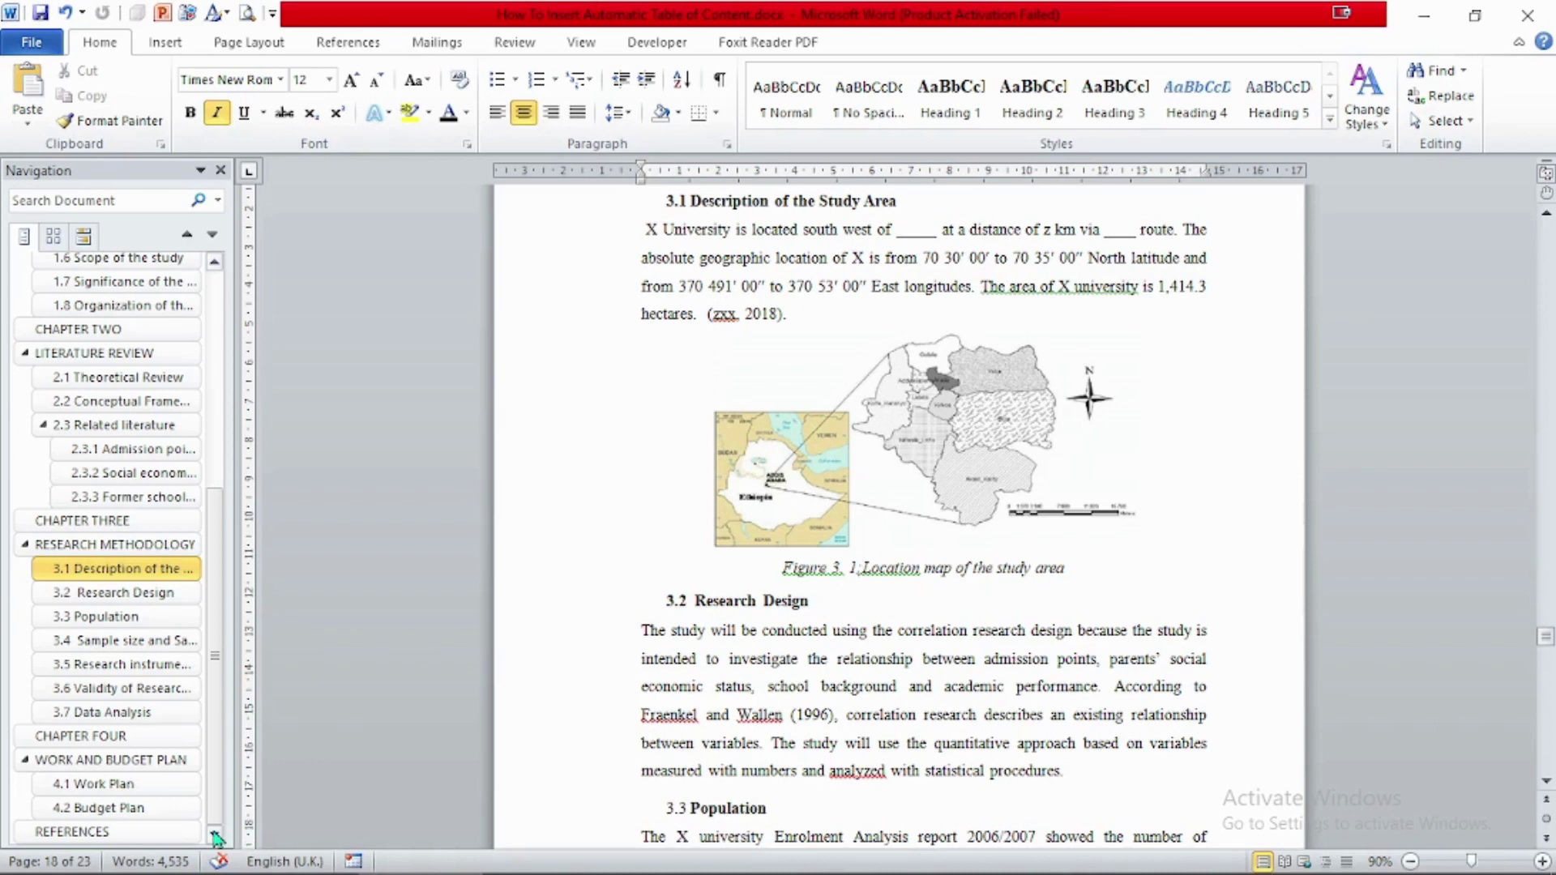
{"action": "left_click", "coordinate": [103, 785]}
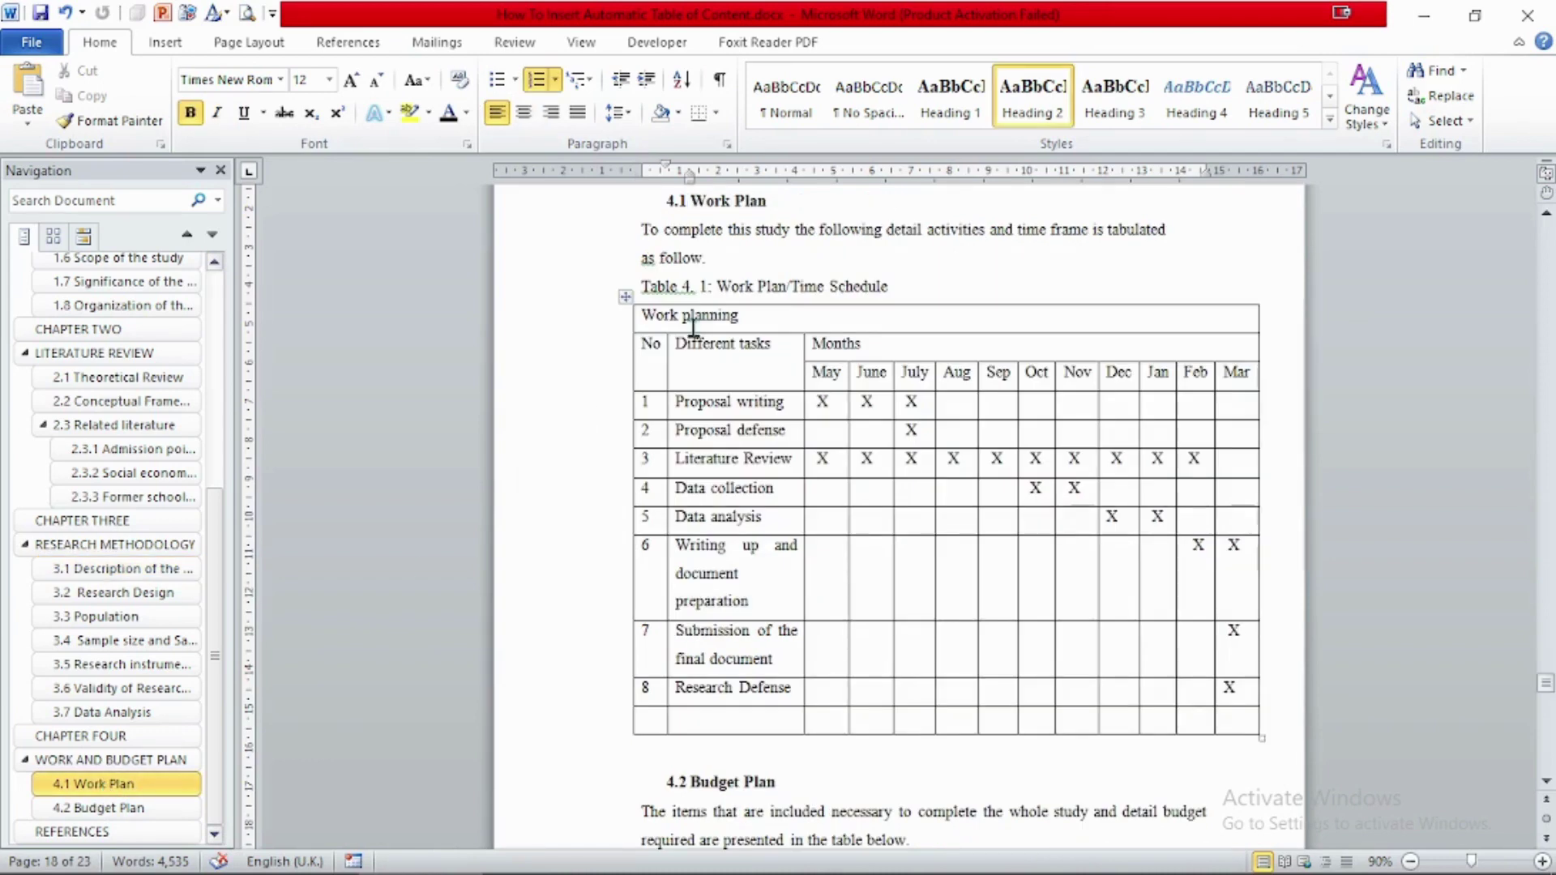
{"action": "left_click_drag", "start_coordinate": [707, 290], "coordinate": [665, 292]}
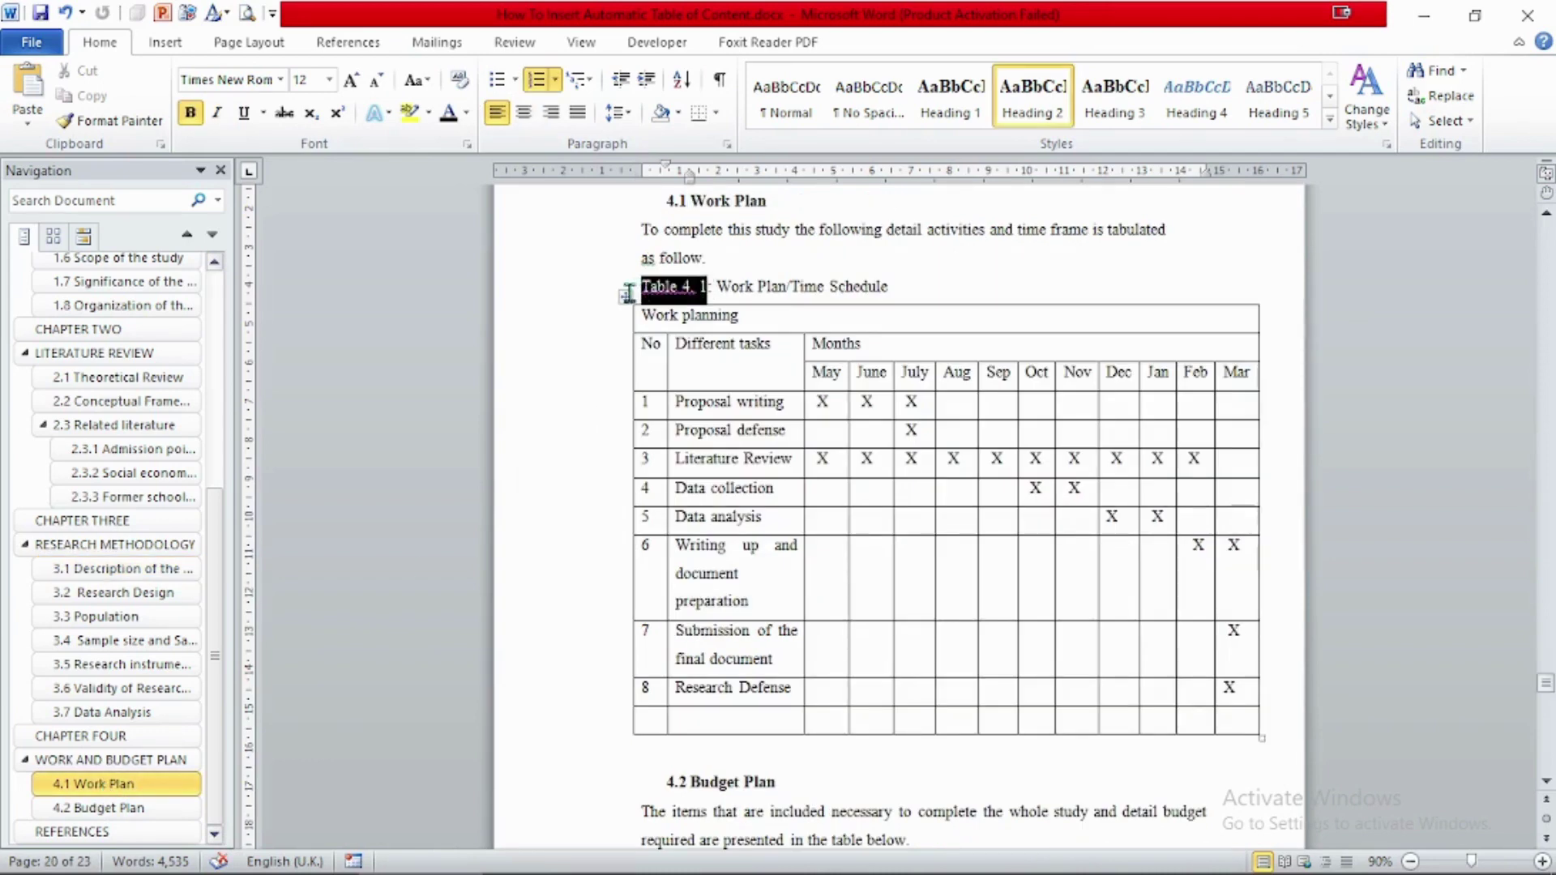
{"action": "key", "text": "Delete"}
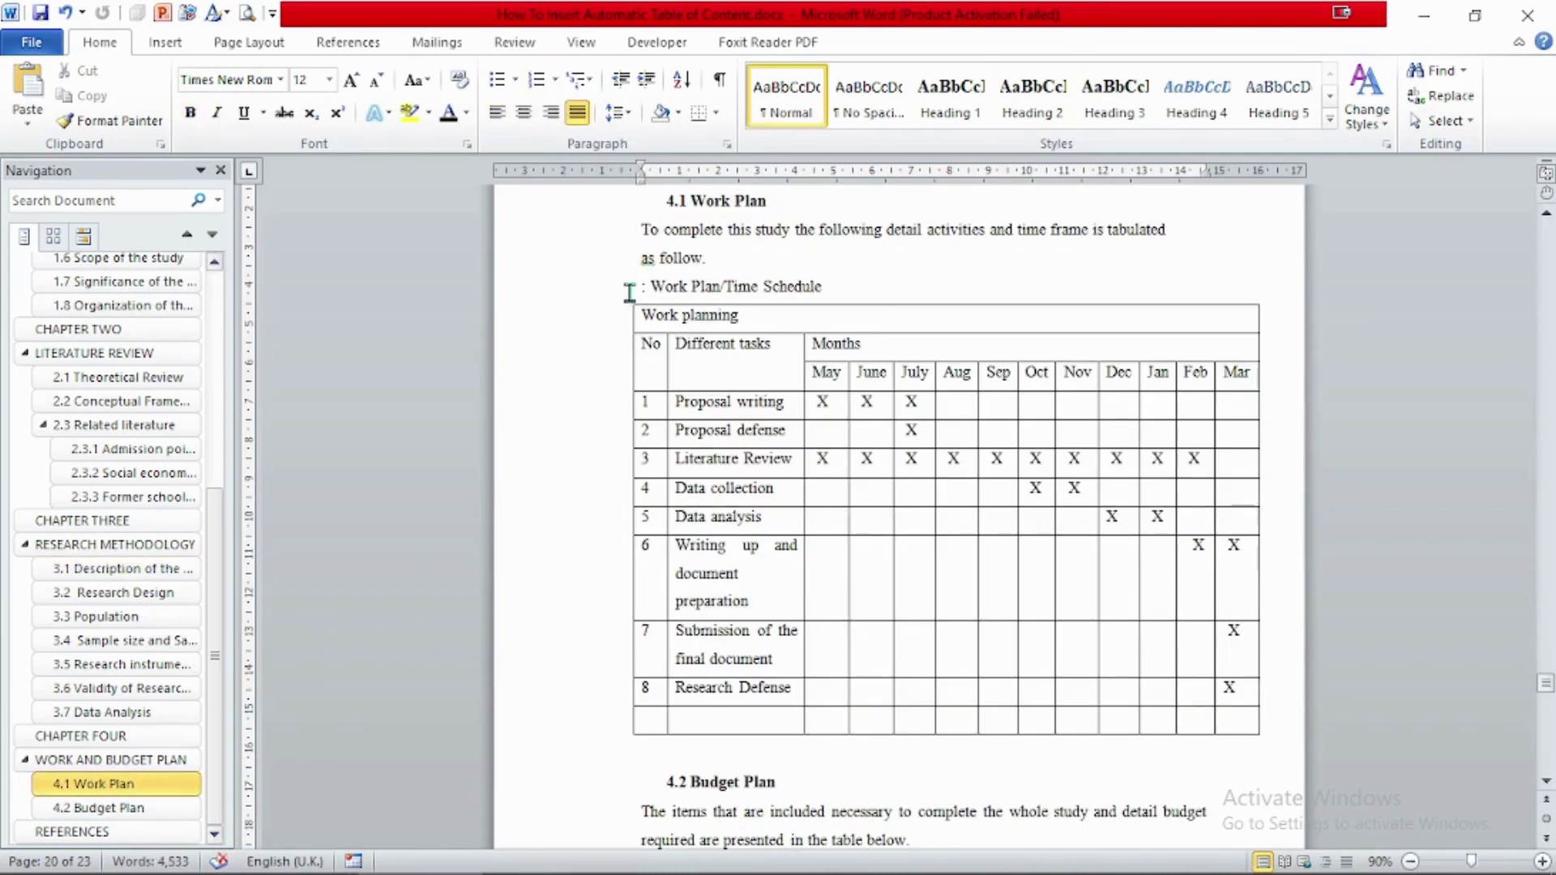
Step: Create a new 'Table 4.' label and insert the Table 4. 1 caption on the work plan
{"action": "left_click", "coordinate": [348, 43]}
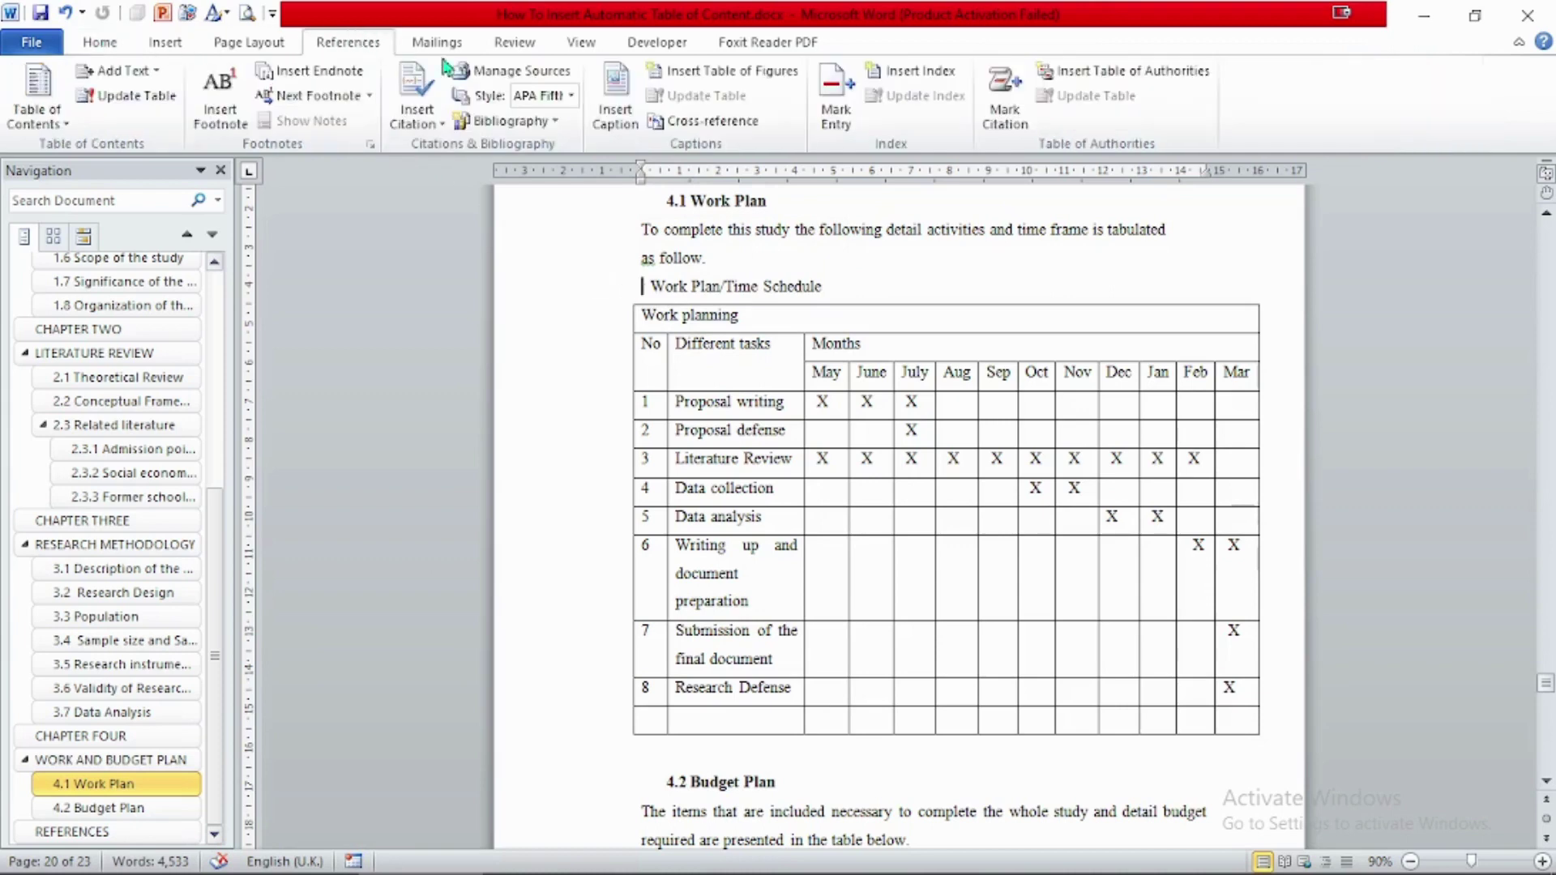
{"action": "left_click", "coordinate": [612, 104]}
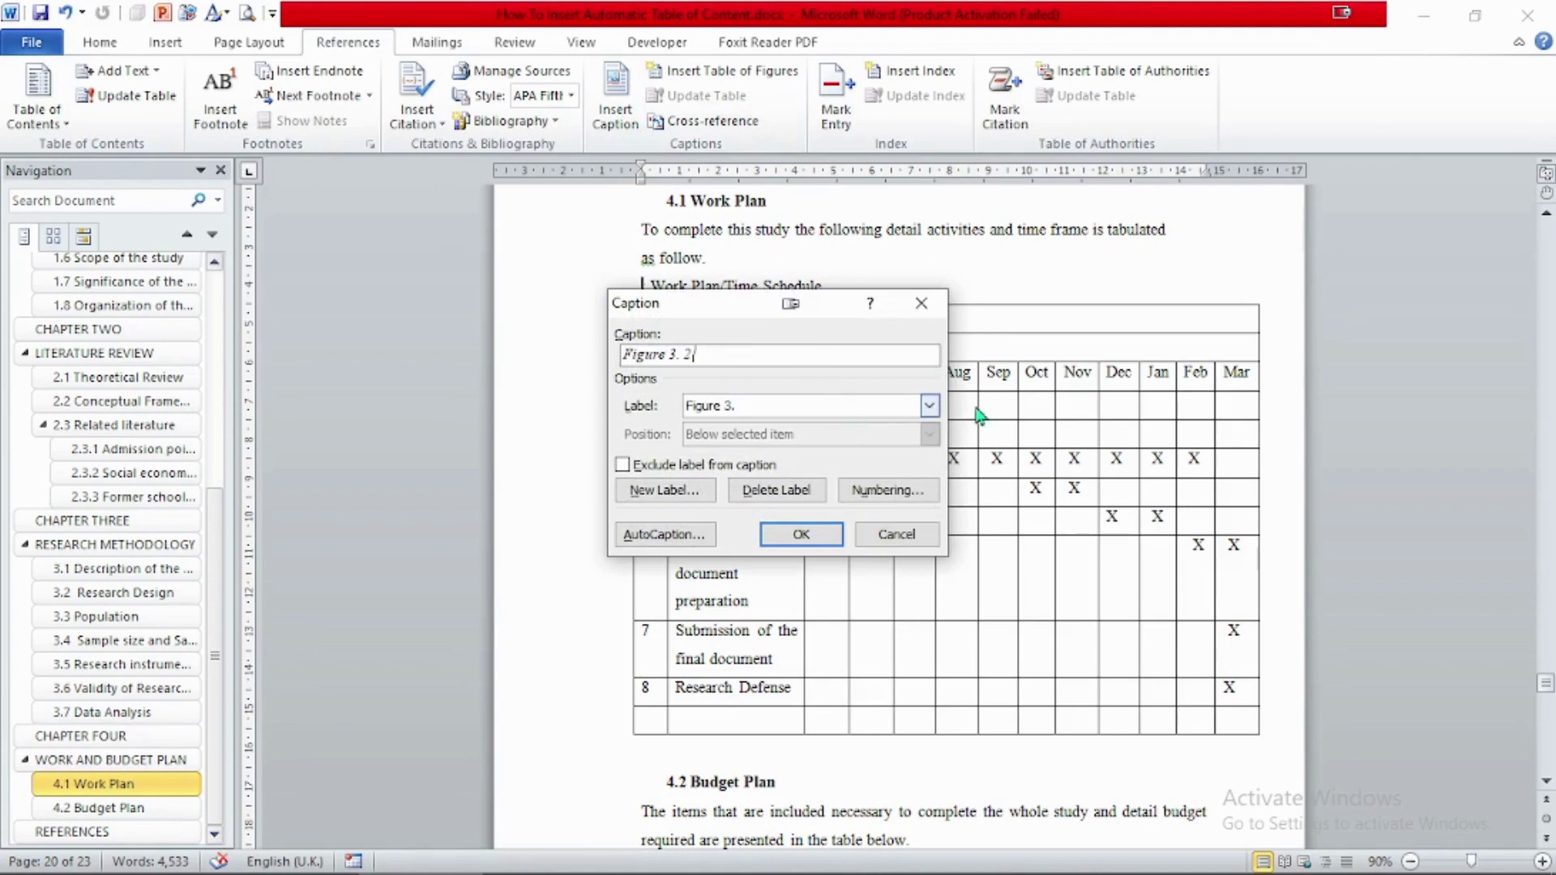
{"action": "left_click", "coordinate": [930, 405]}
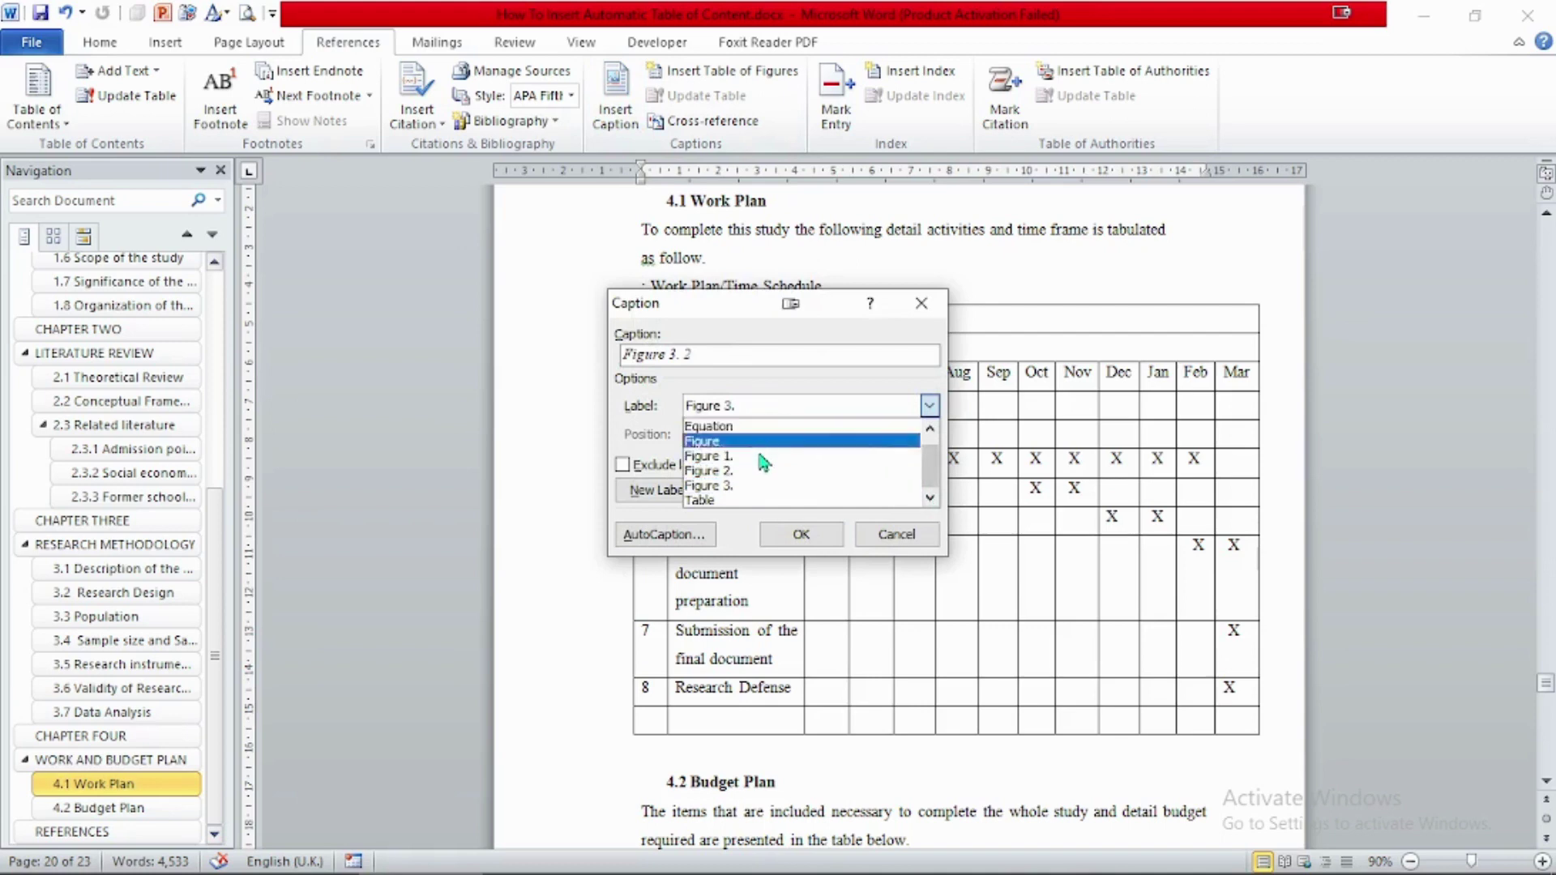
{"action": "left_click", "coordinate": [642, 493]}
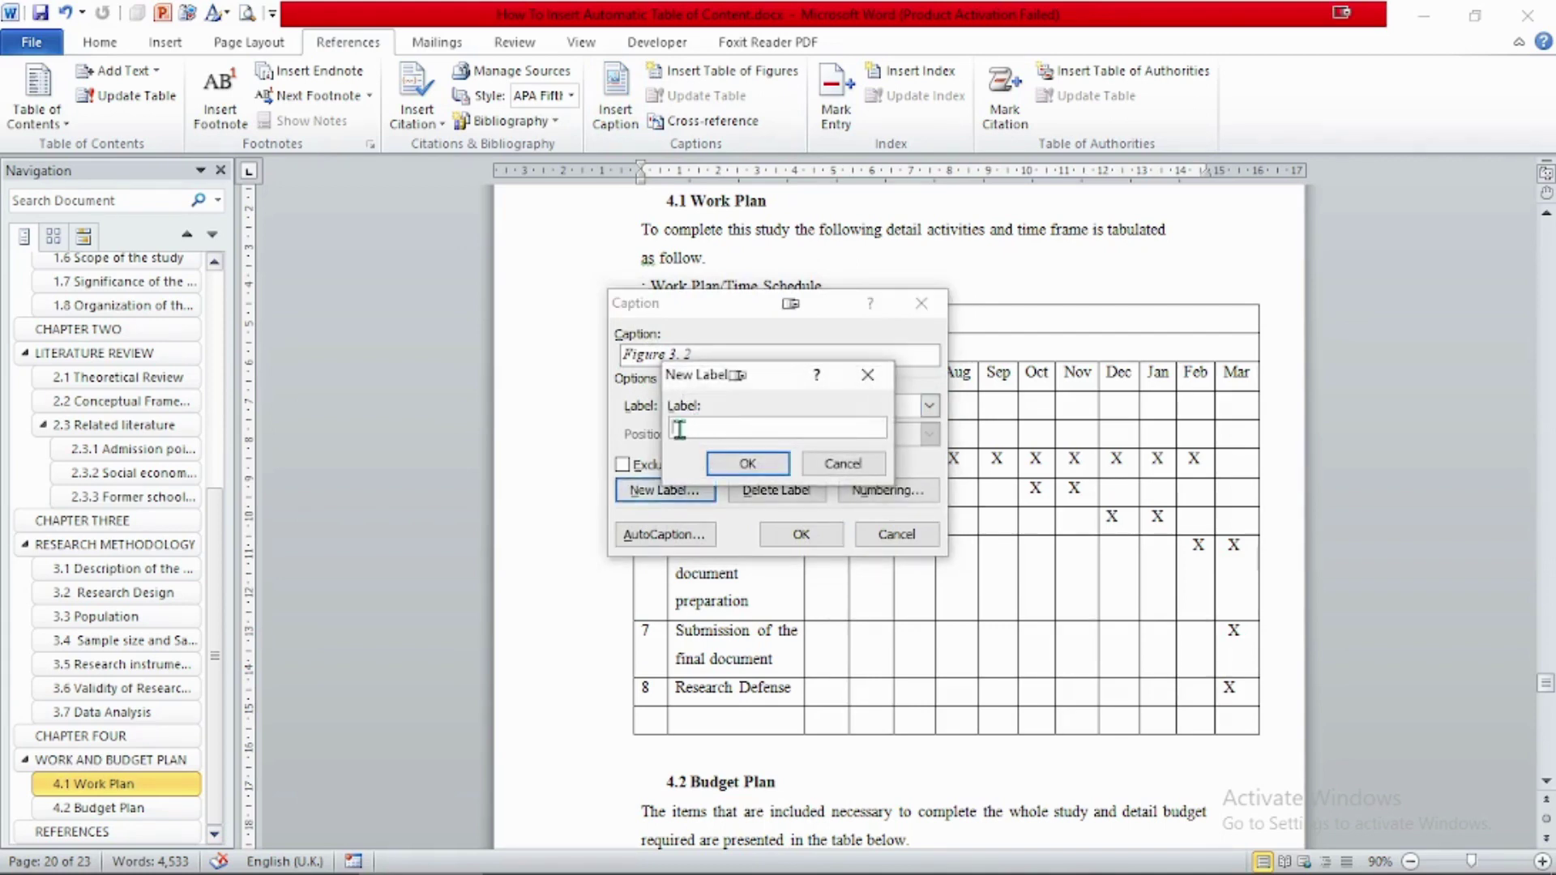
{"action": "left_click", "coordinate": [679, 430]}
{"action": "type", "text": "Tabl"}
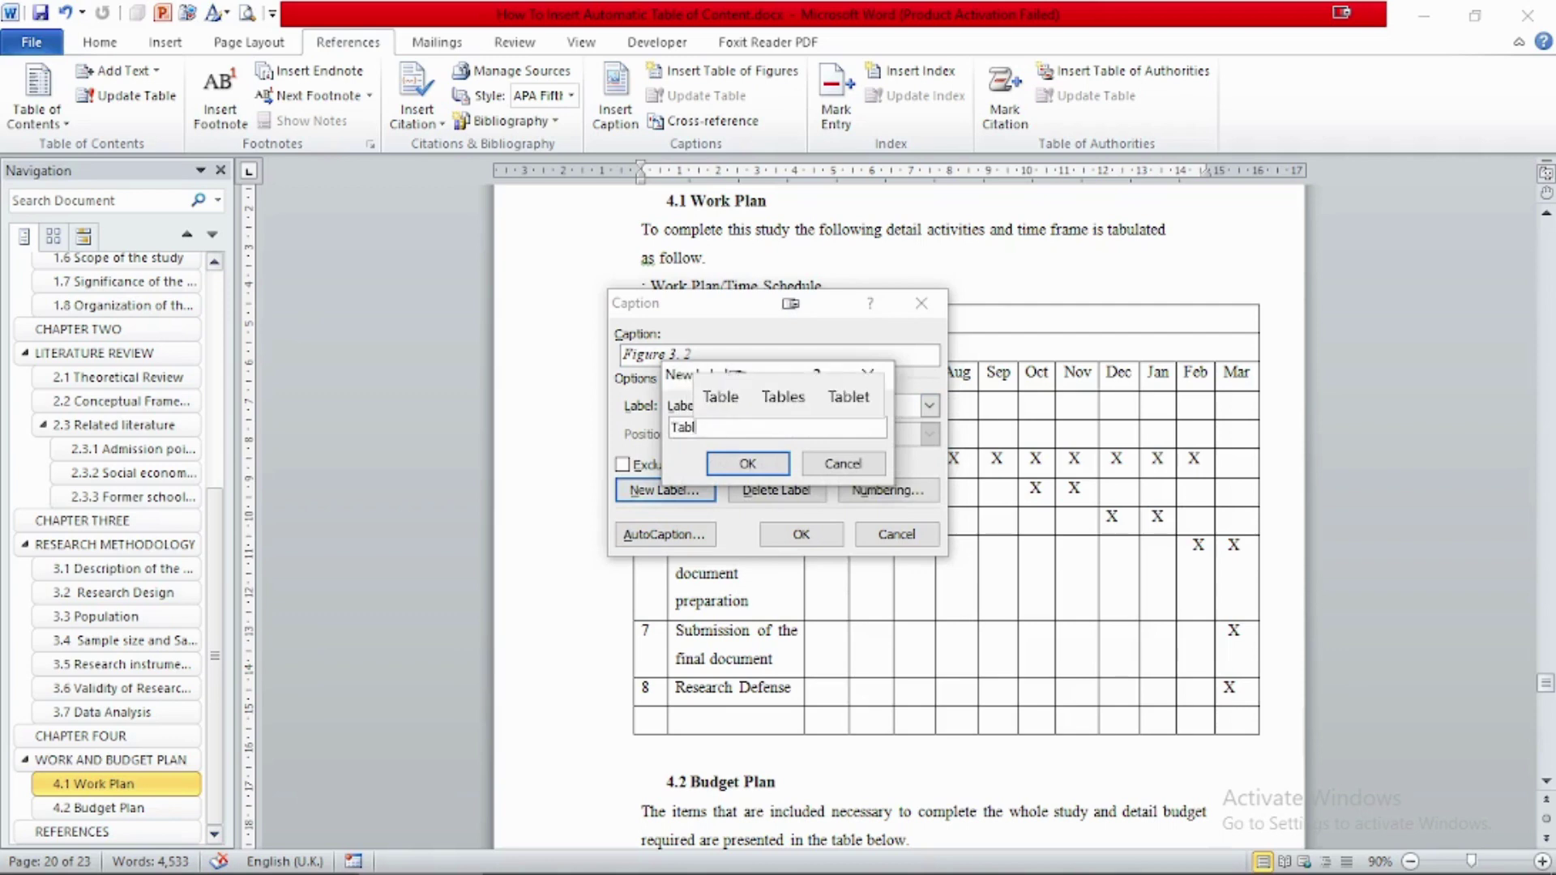
{"action": "type", "text": "e 4."}
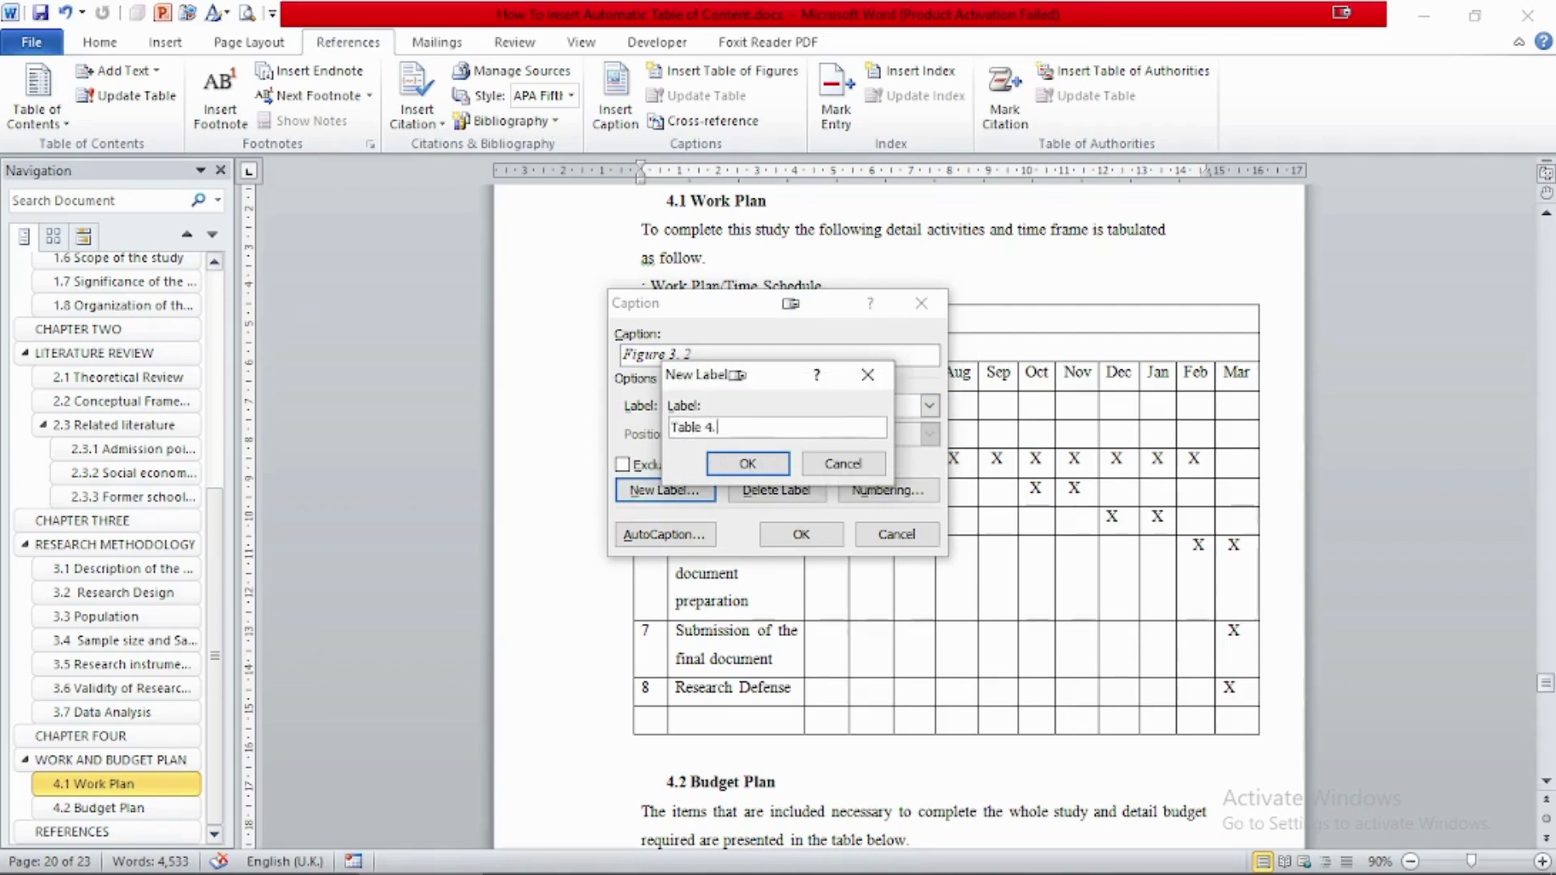
{"action": "left_click", "coordinate": [748, 464]}
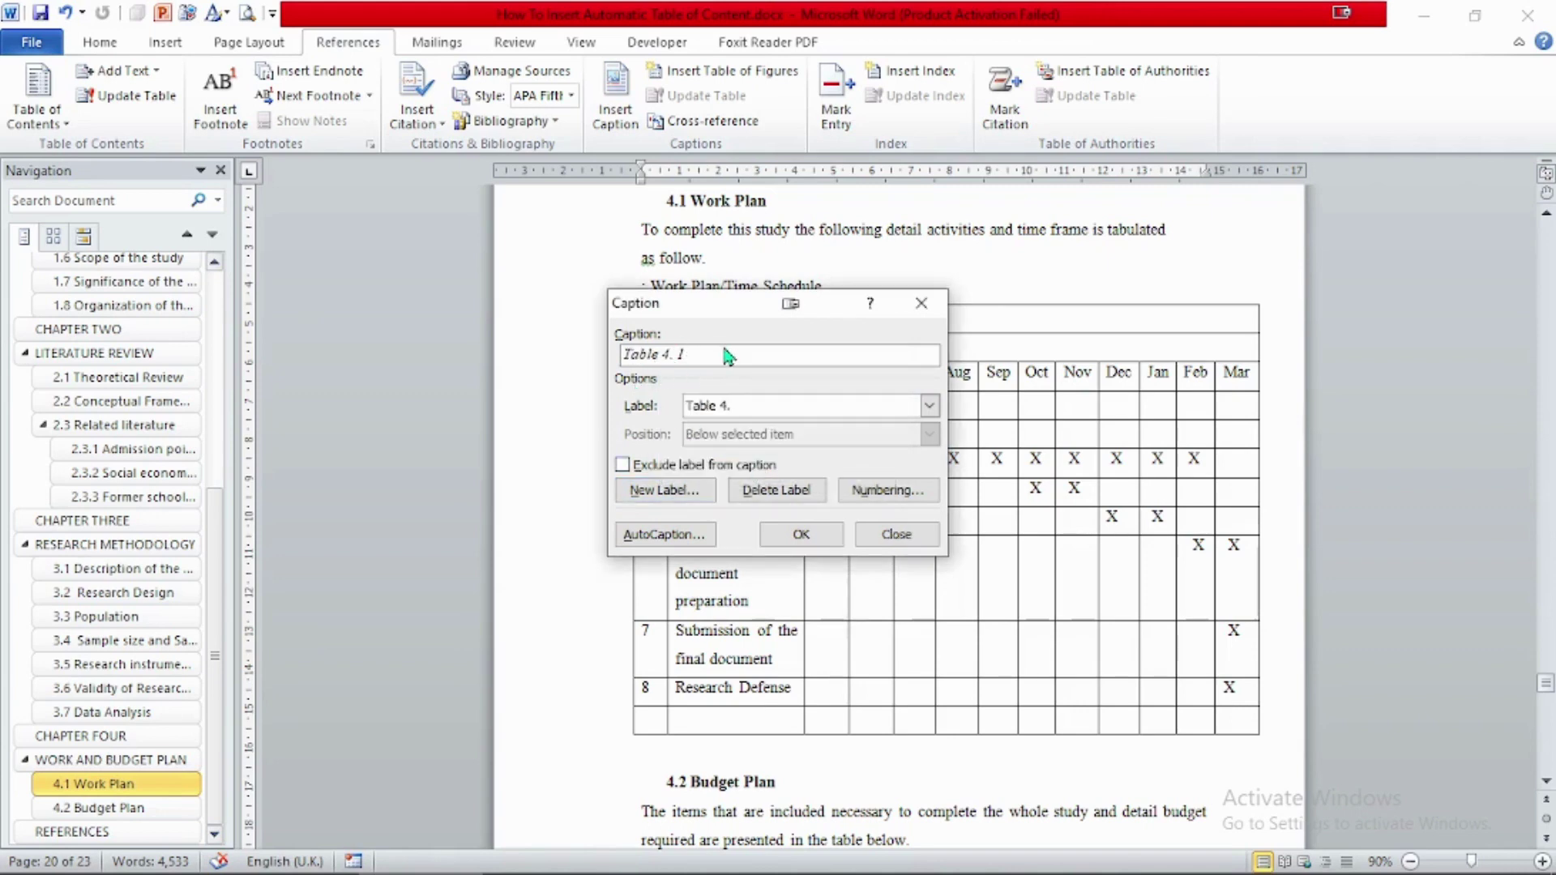
{"action": "left_click", "coordinate": [800, 534]}
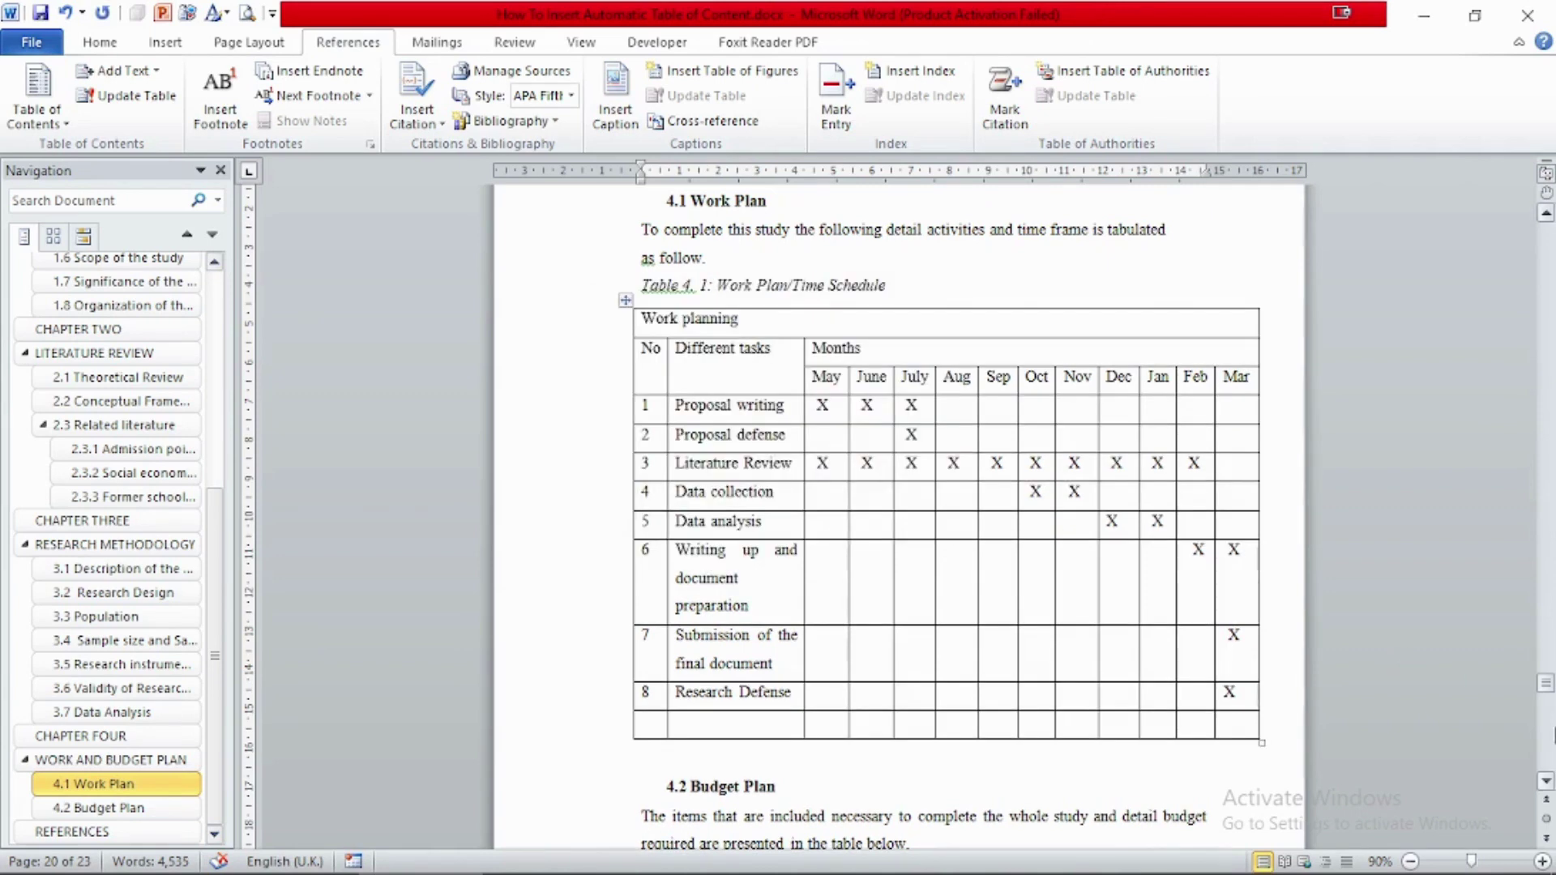
{"action": "left_click", "coordinate": [1548, 757]}
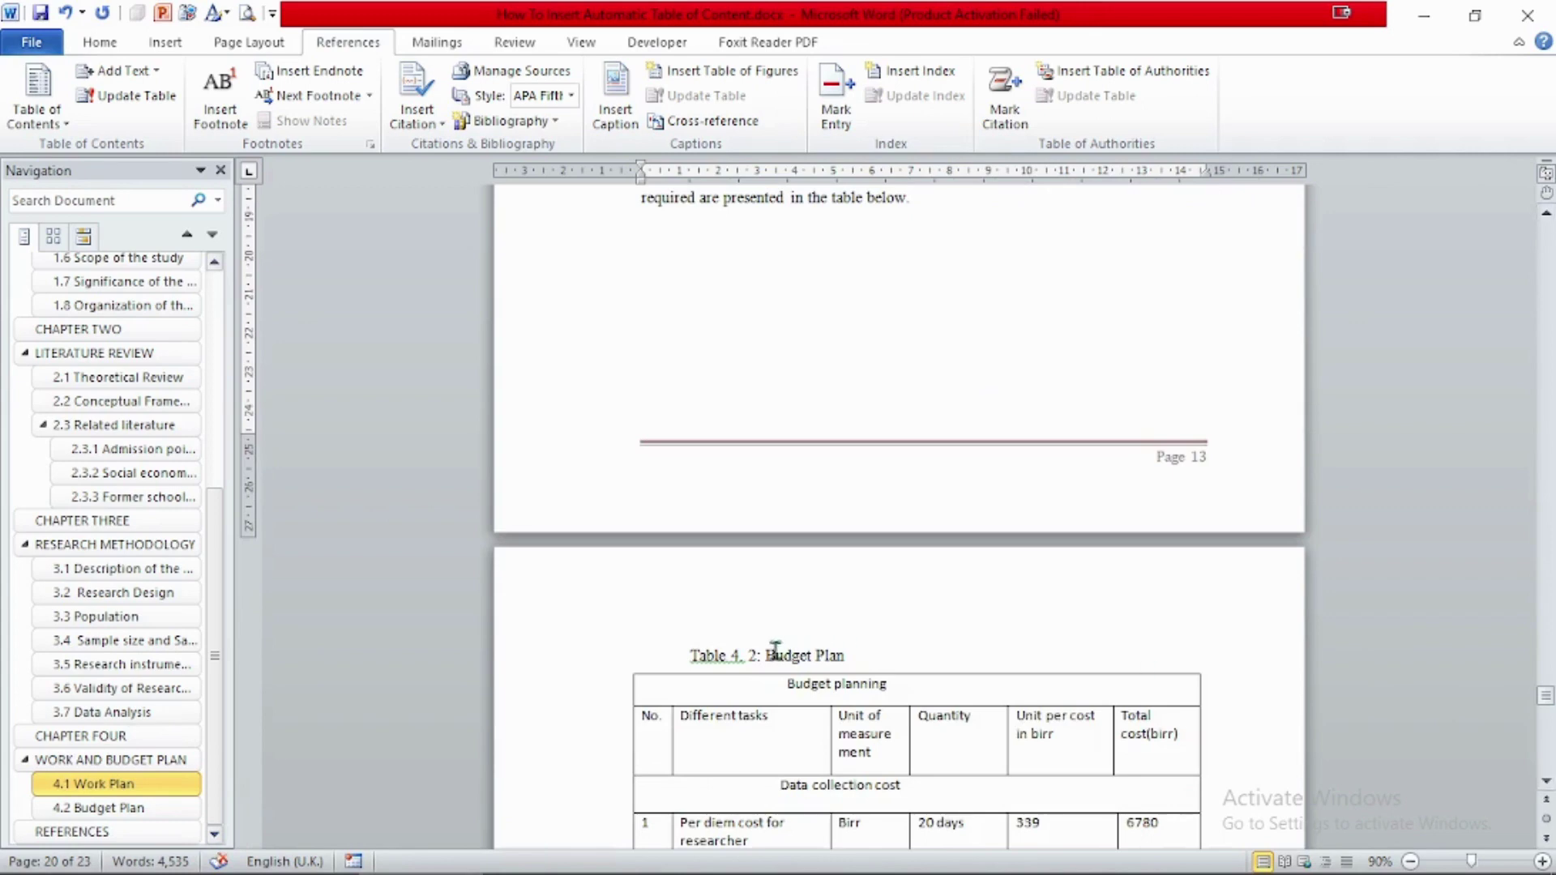
Step: Replace the typed 'Table 4. 2' on the Budget Plan with an automatic caption, then save
{"action": "left_click_drag", "start_coordinate": [756, 655], "coordinate": [638, 661]}
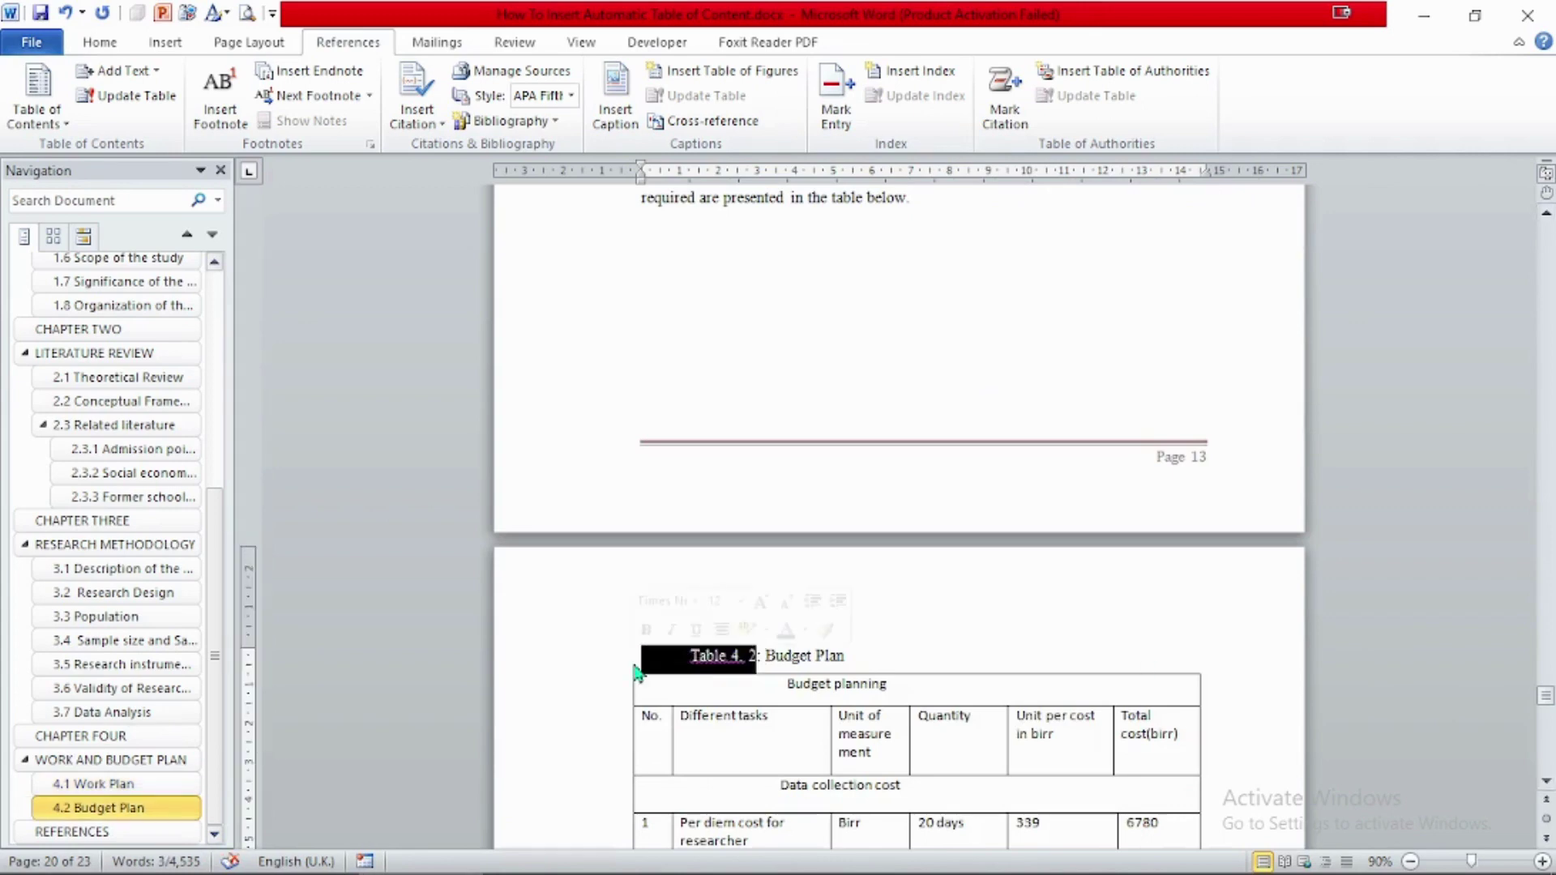
{"action": "key", "text": "Delete"}
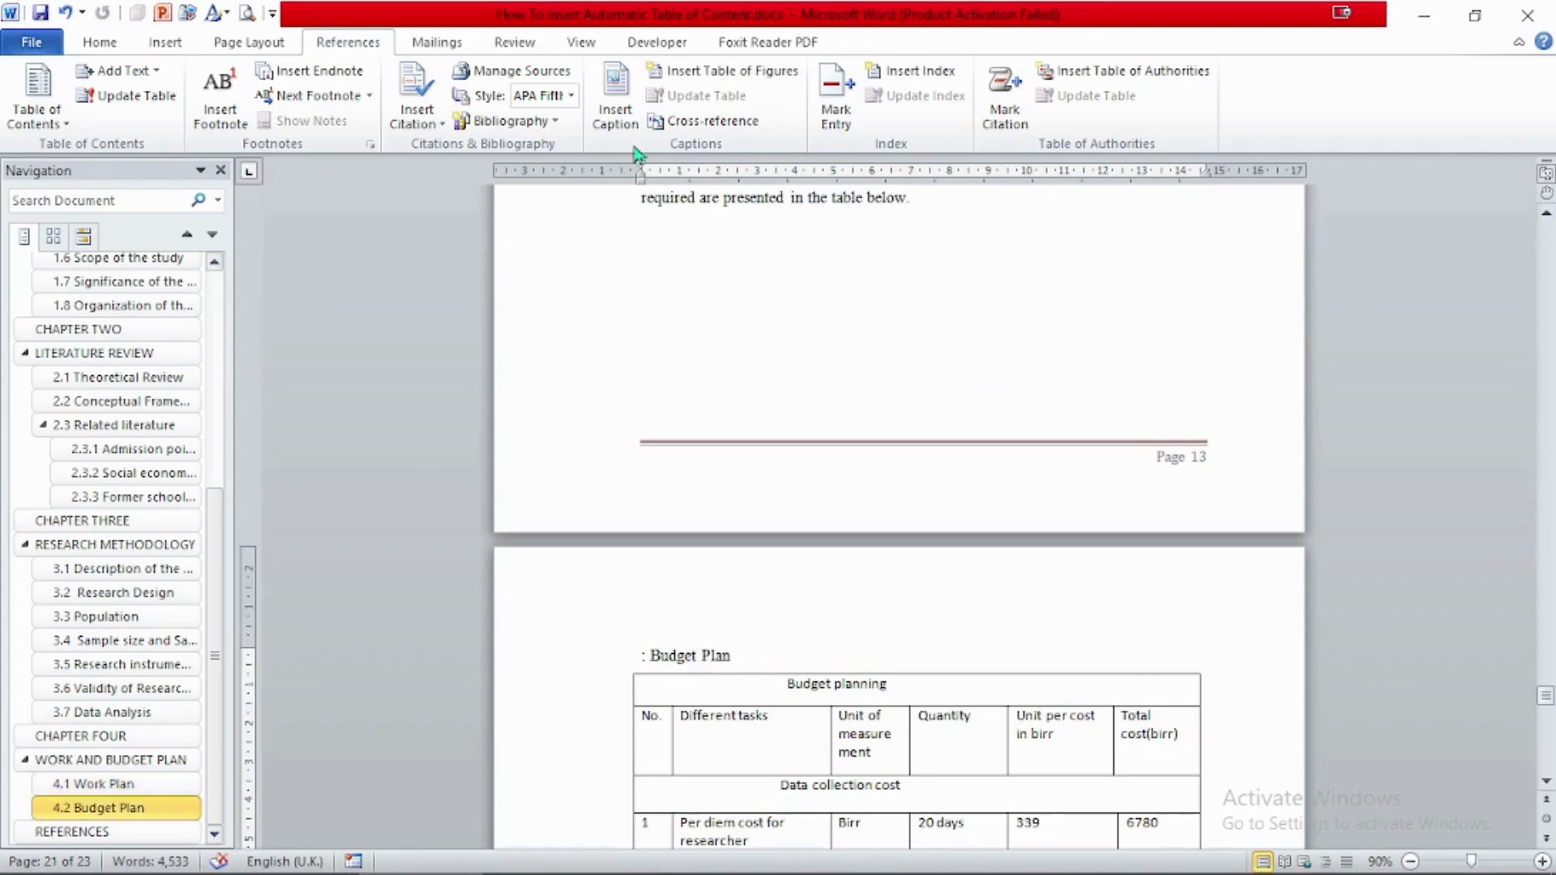
{"action": "left_click", "coordinate": [614, 105]}
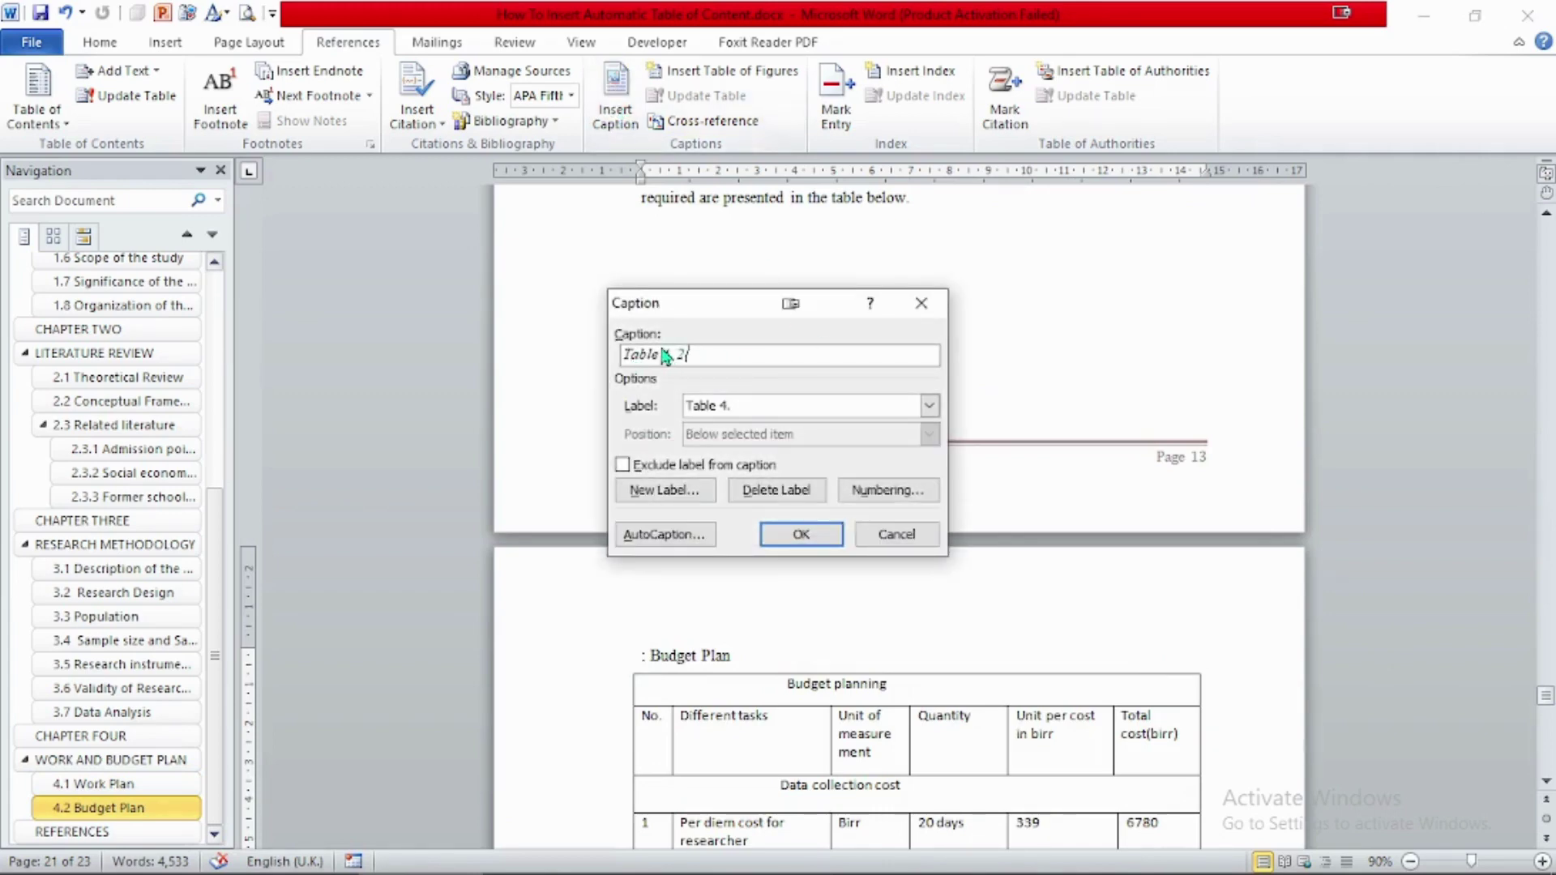
{"action": "left_click", "coordinate": [794, 535]}
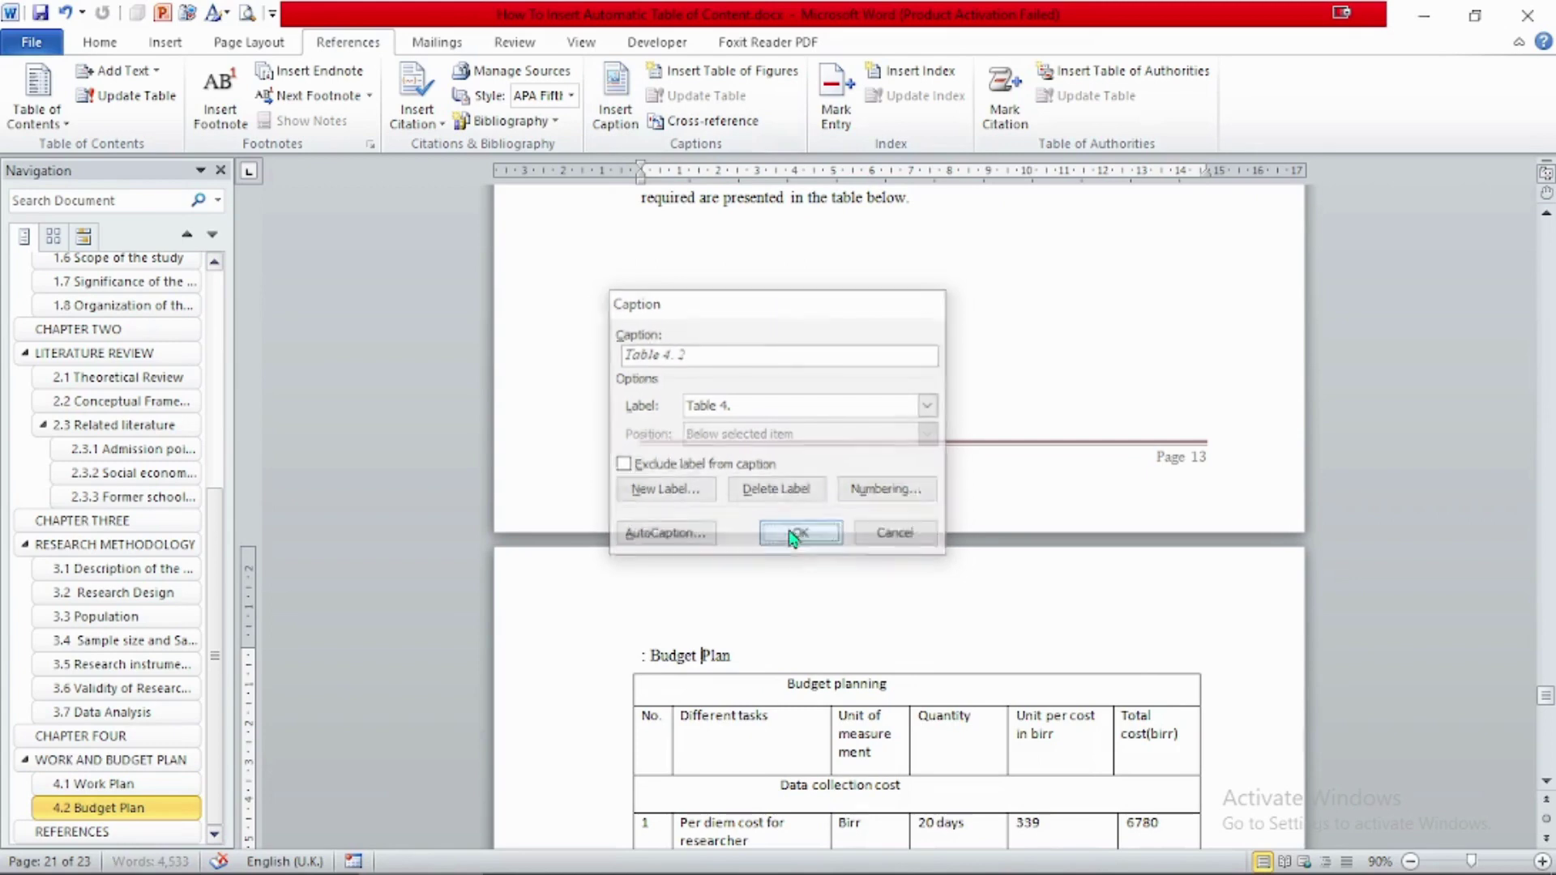
{"action": "left_click", "coordinate": [41, 13]}
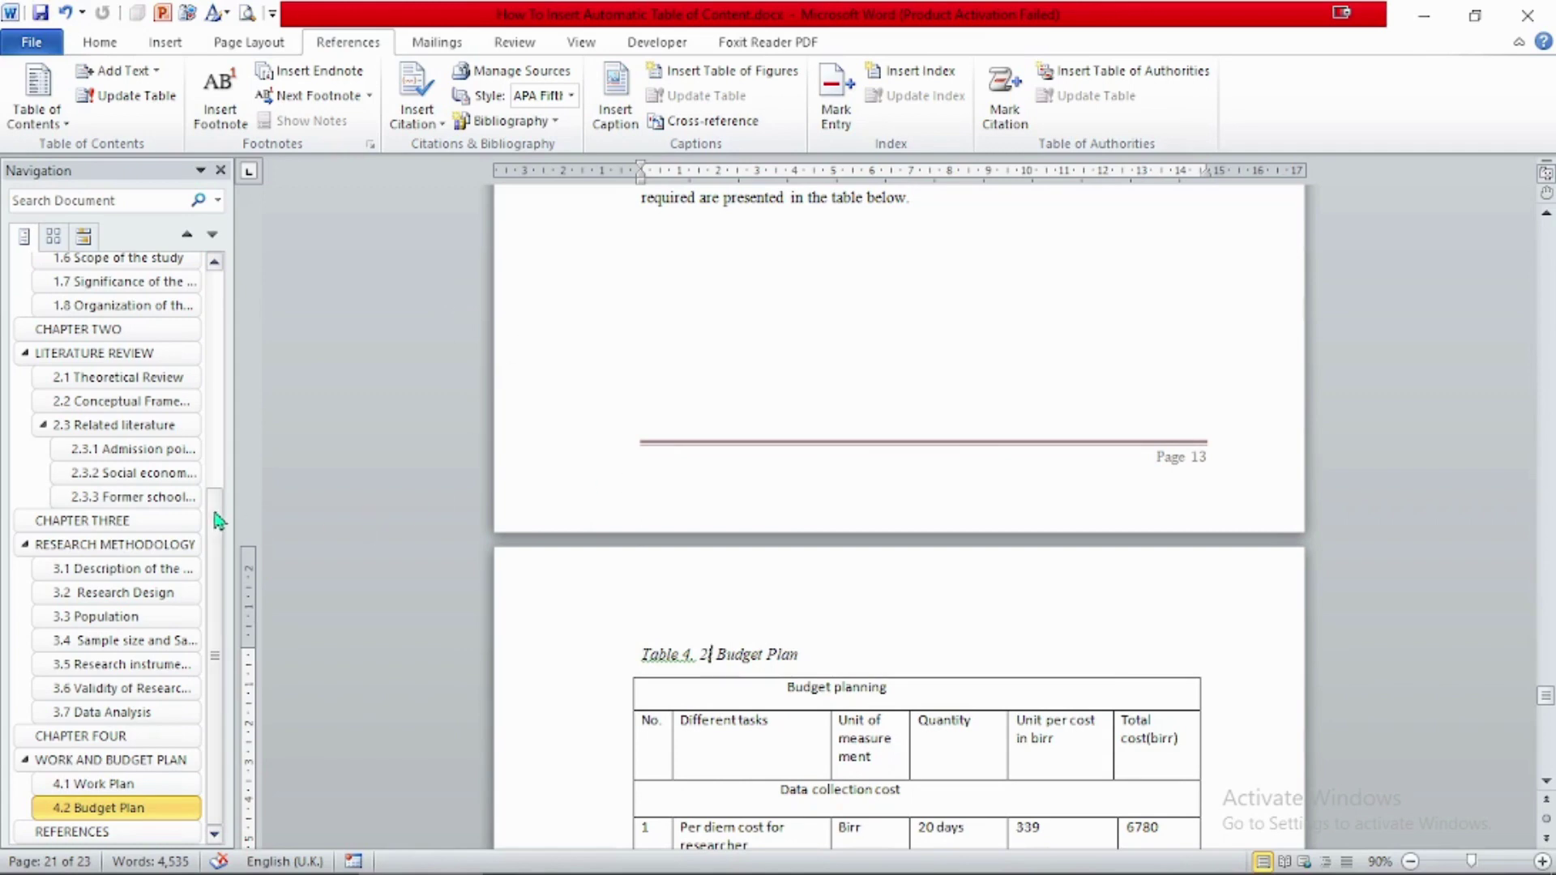
Step: Insert a table of figures for the 'Figure 2.' label on the LIST OF FIGURES page
{"action": "scroll", "coordinate": [217, 478], "scroll_direction": "up", "scroll_amount": 5}
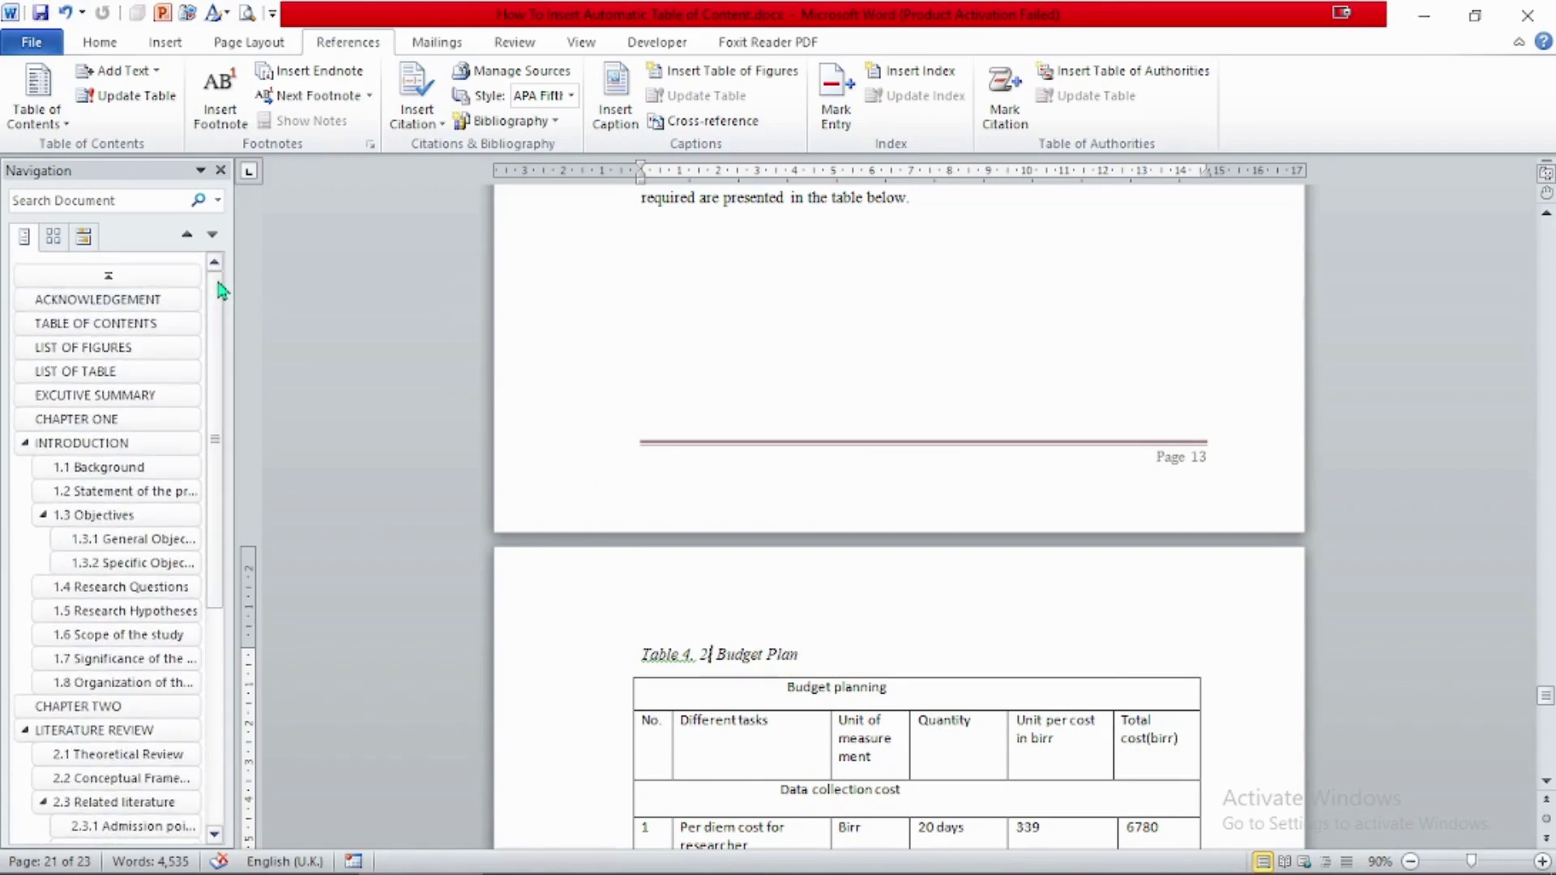
{"action": "left_click", "coordinate": [113, 350]}
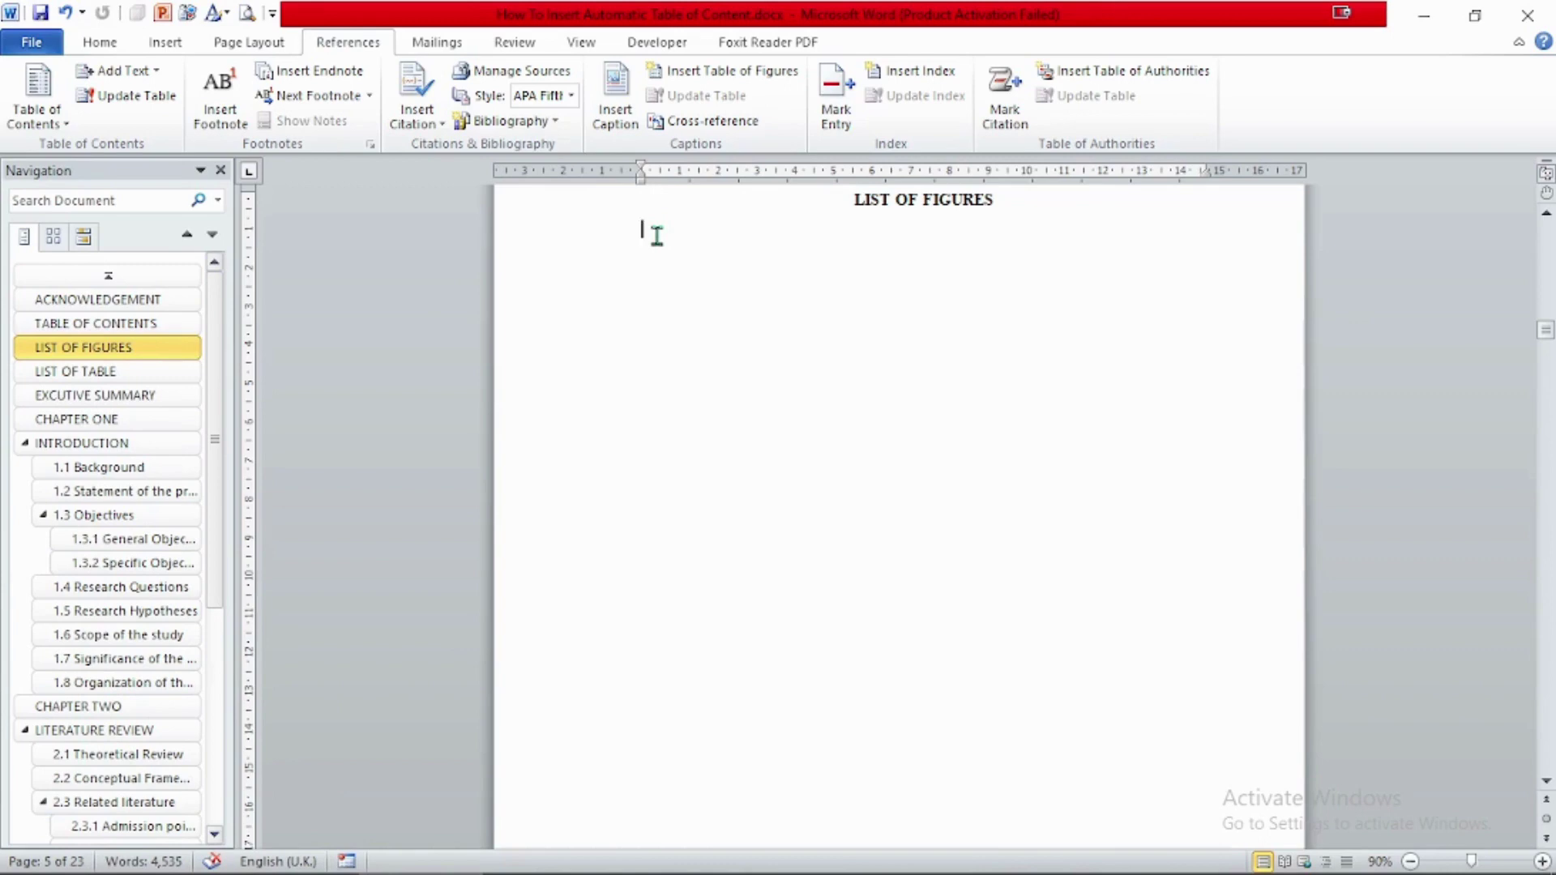
{"action": "left_click", "coordinate": [110, 49]}
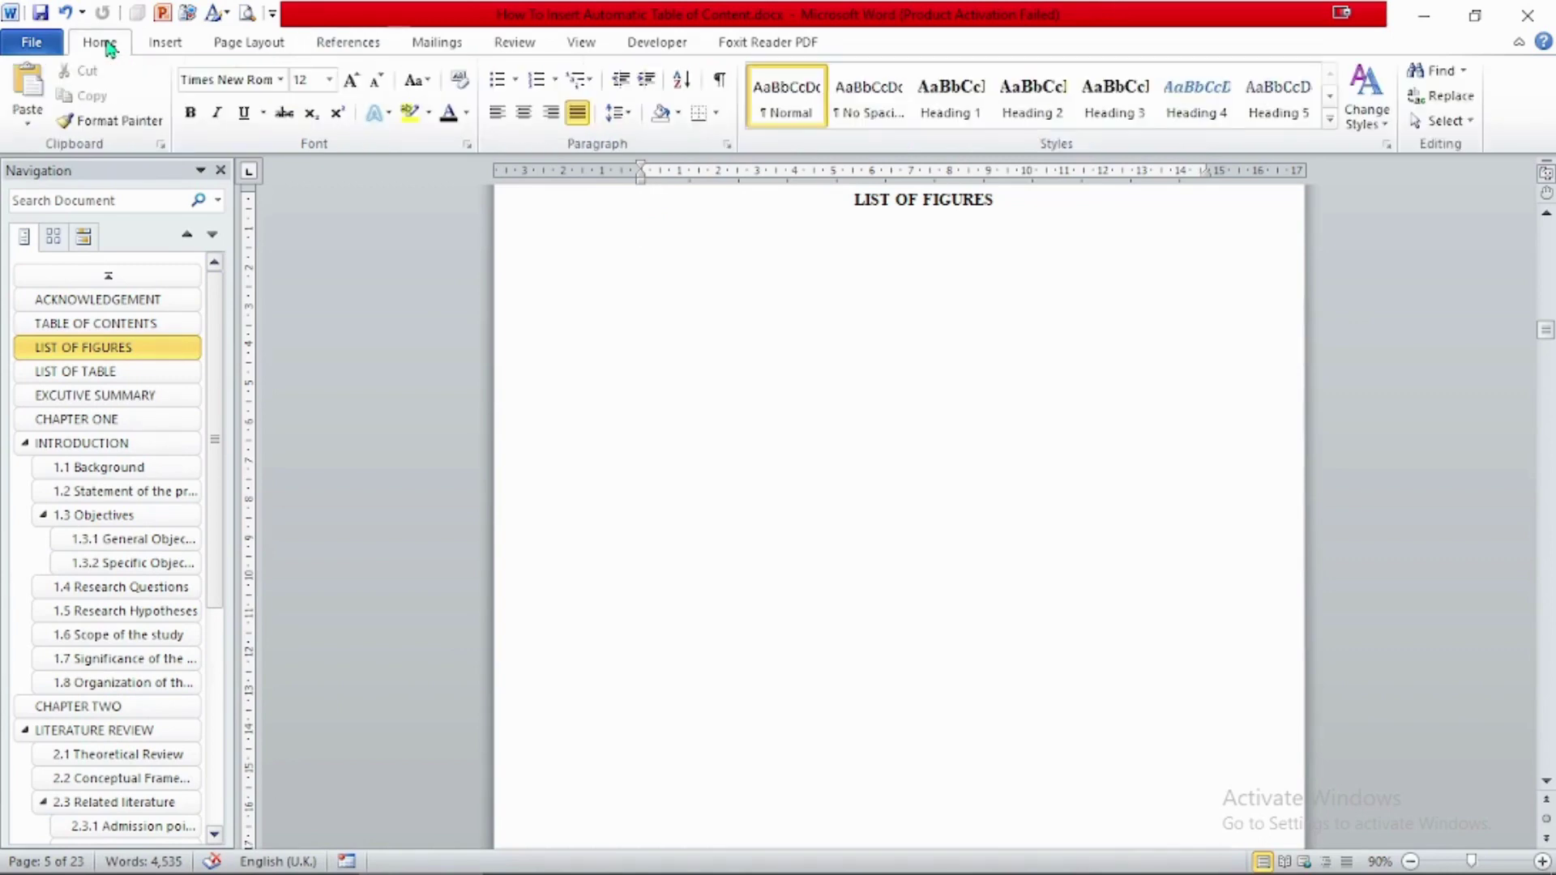
{"action": "left_click", "coordinate": [362, 47]}
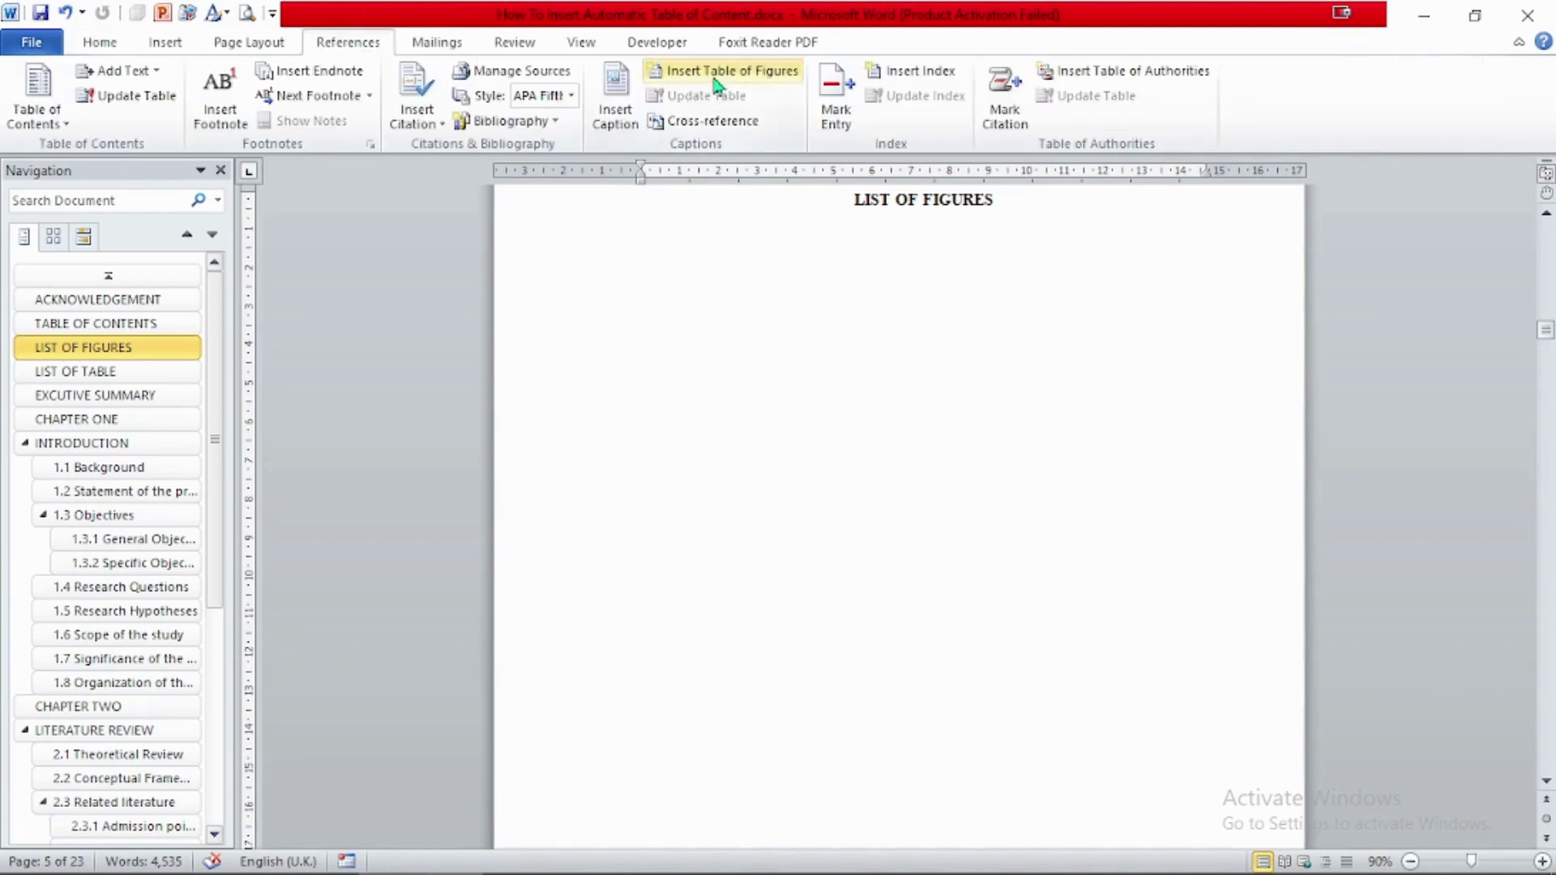
{"action": "left_click", "coordinate": [761, 81]}
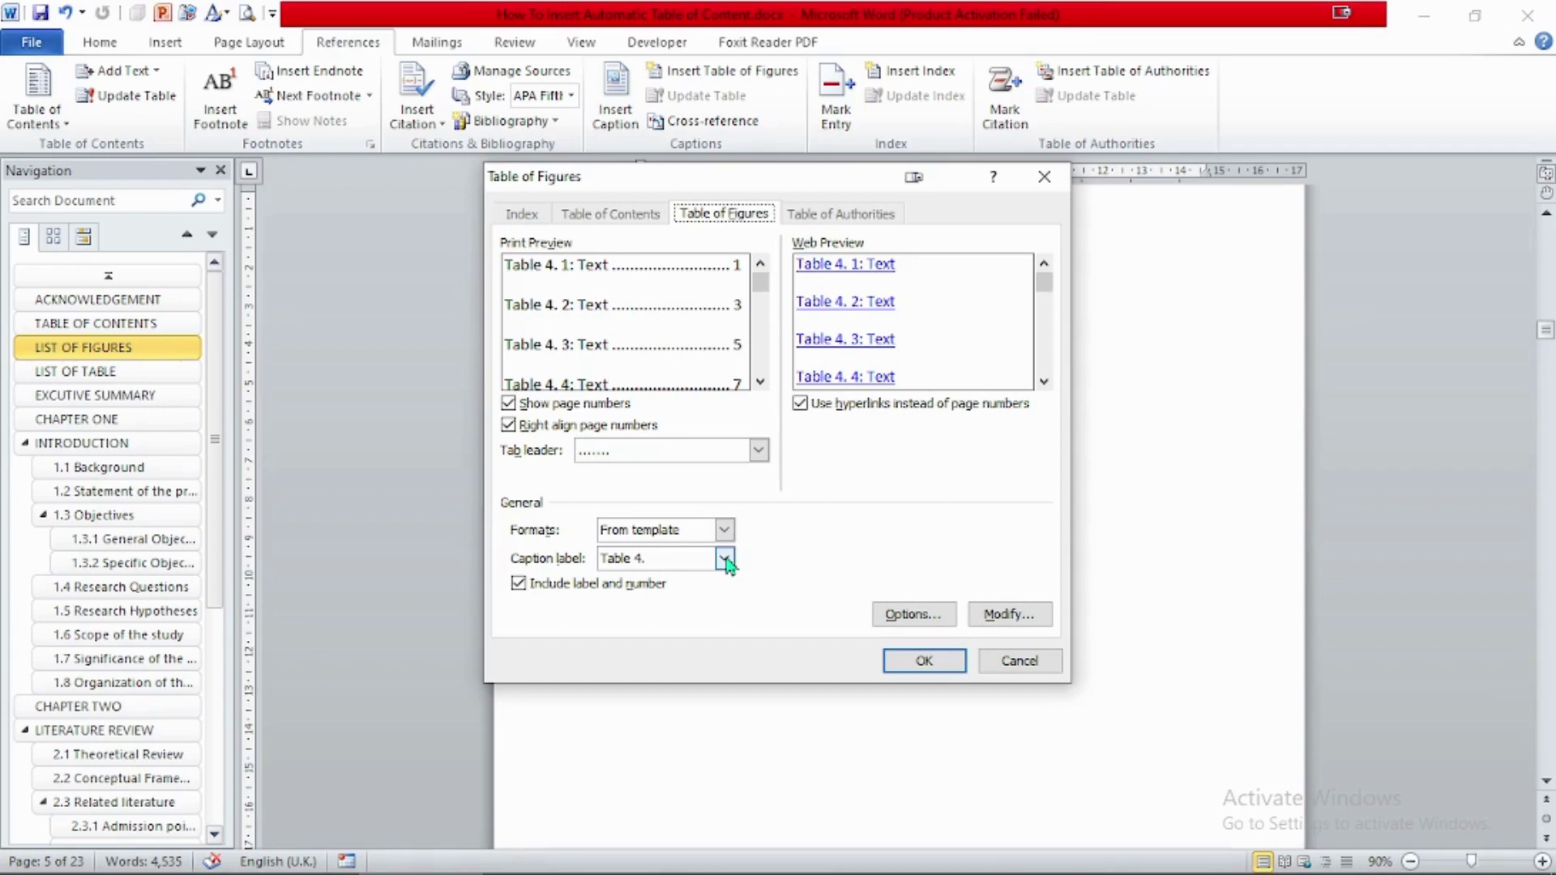
{"action": "left_click", "coordinate": [725, 559]}
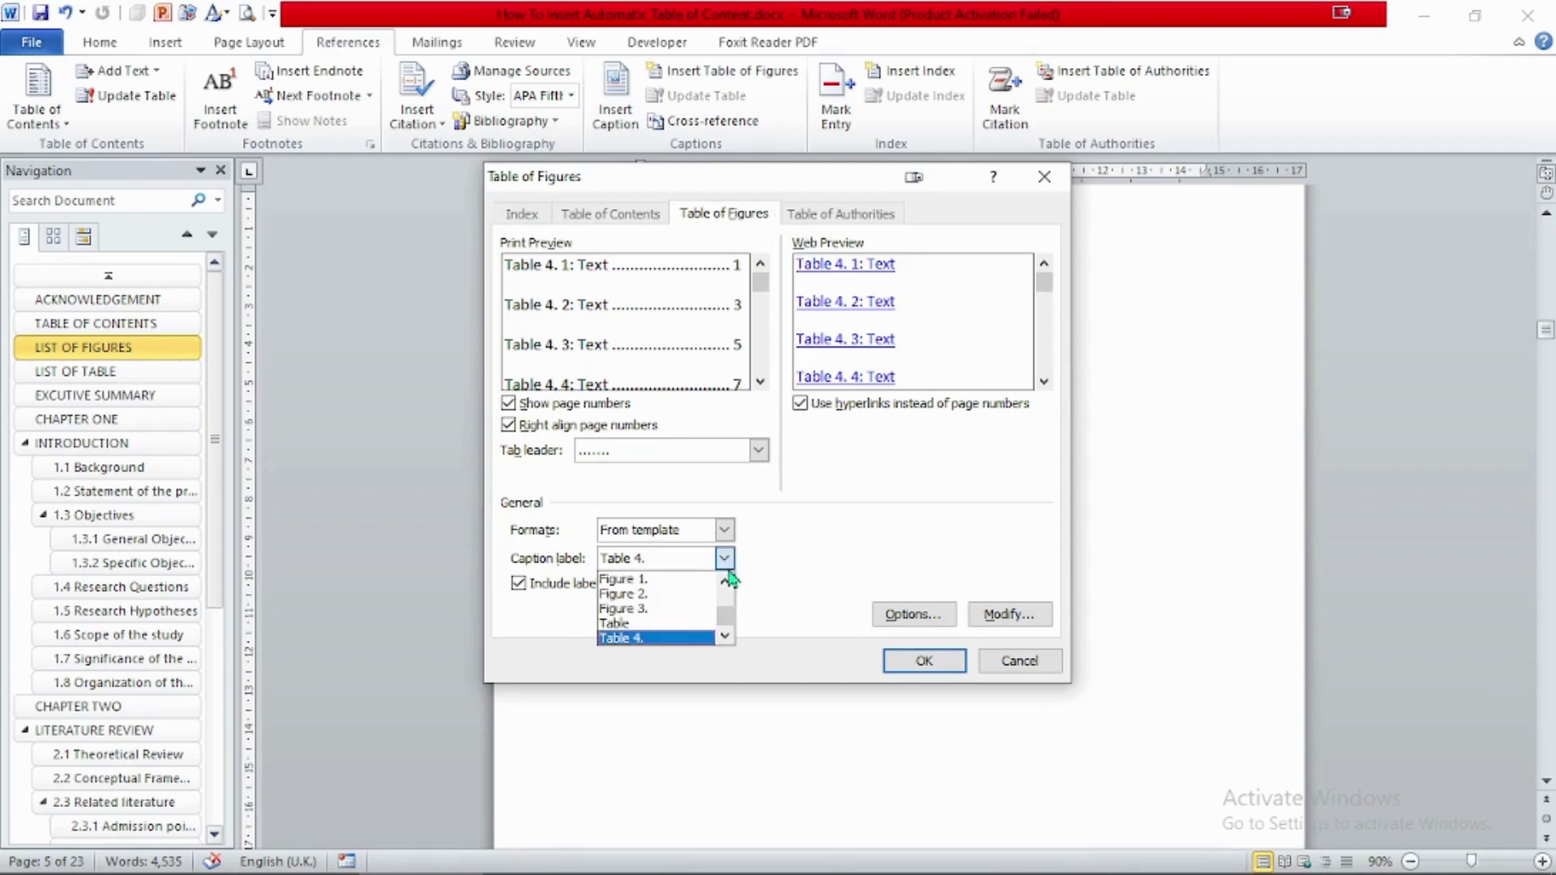
{"action": "left_click", "coordinate": [658, 594]}
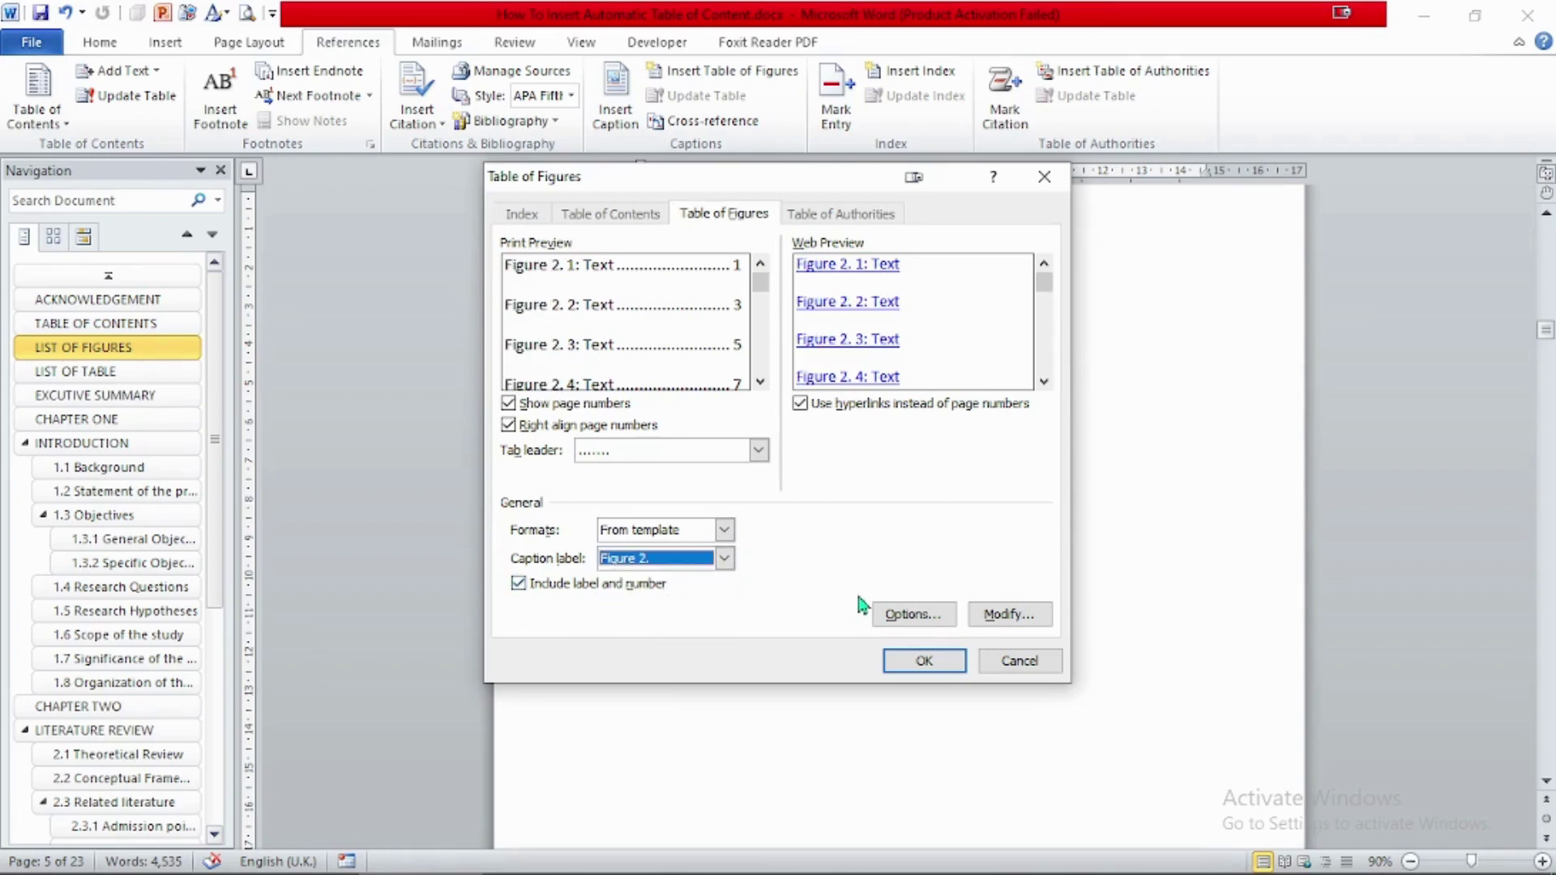
{"action": "left_click", "coordinate": [922, 658]}
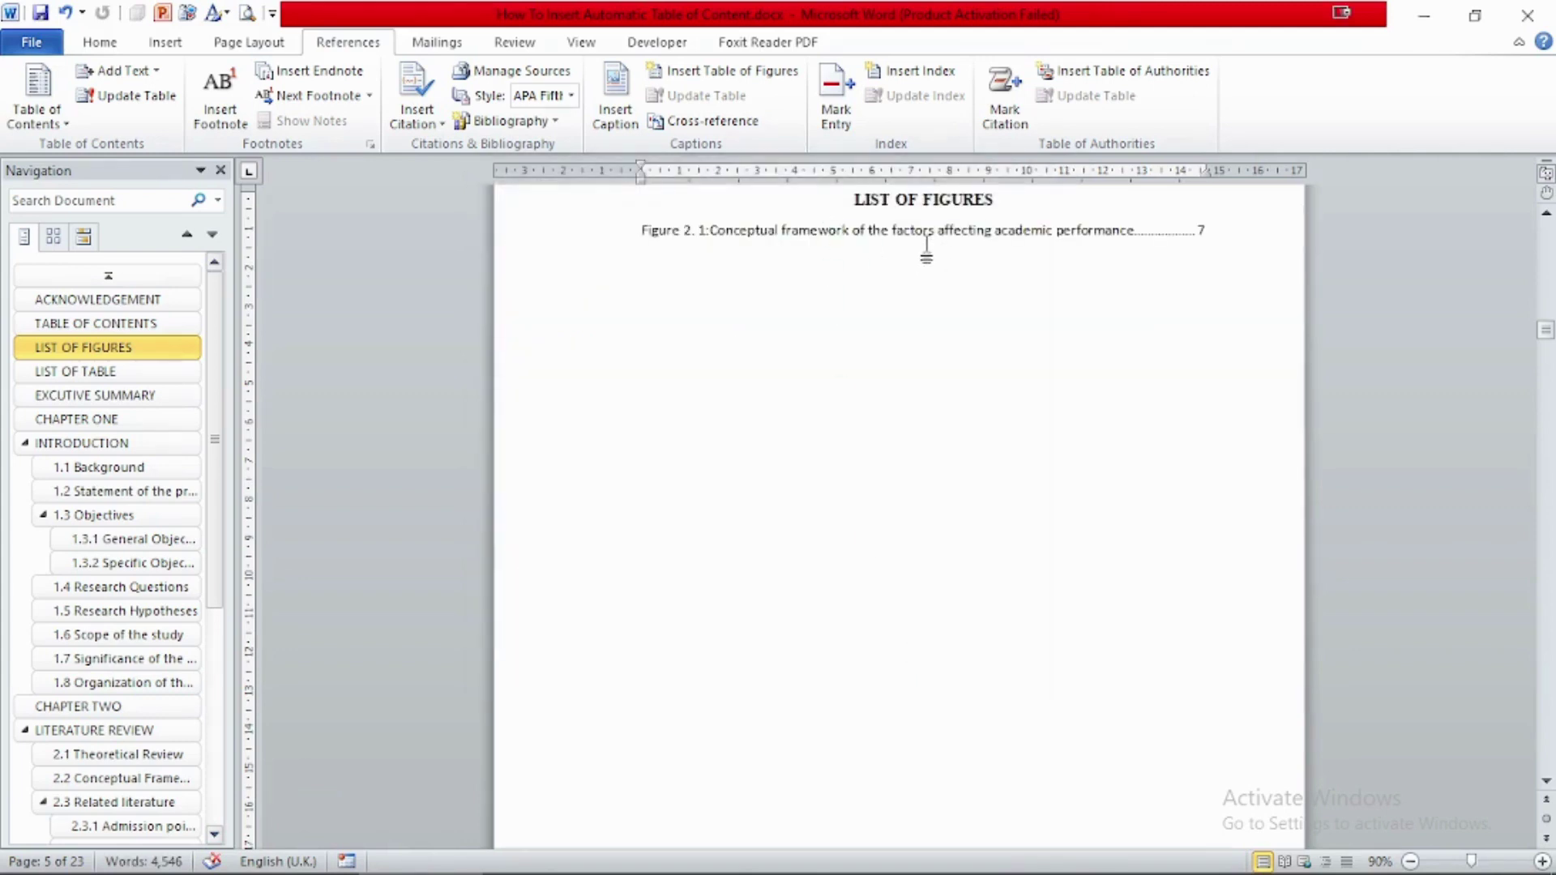
Step: Add a second table of figures for the 'Figure 3.' label
{"action": "left_click", "coordinate": [686, 75]}
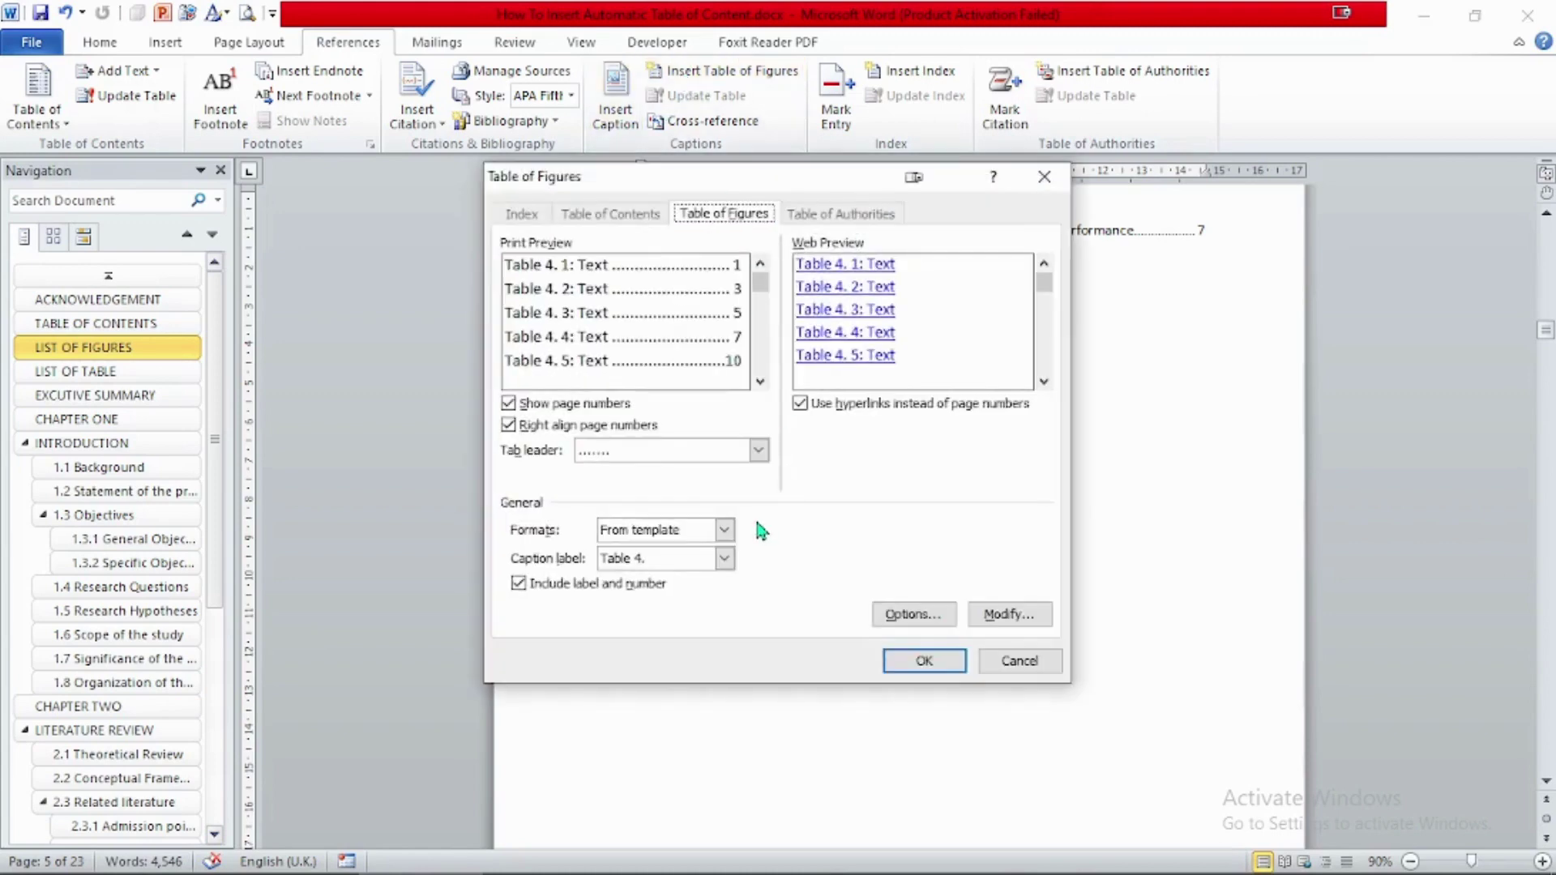
{"action": "left_click", "coordinate": [724, 560]}
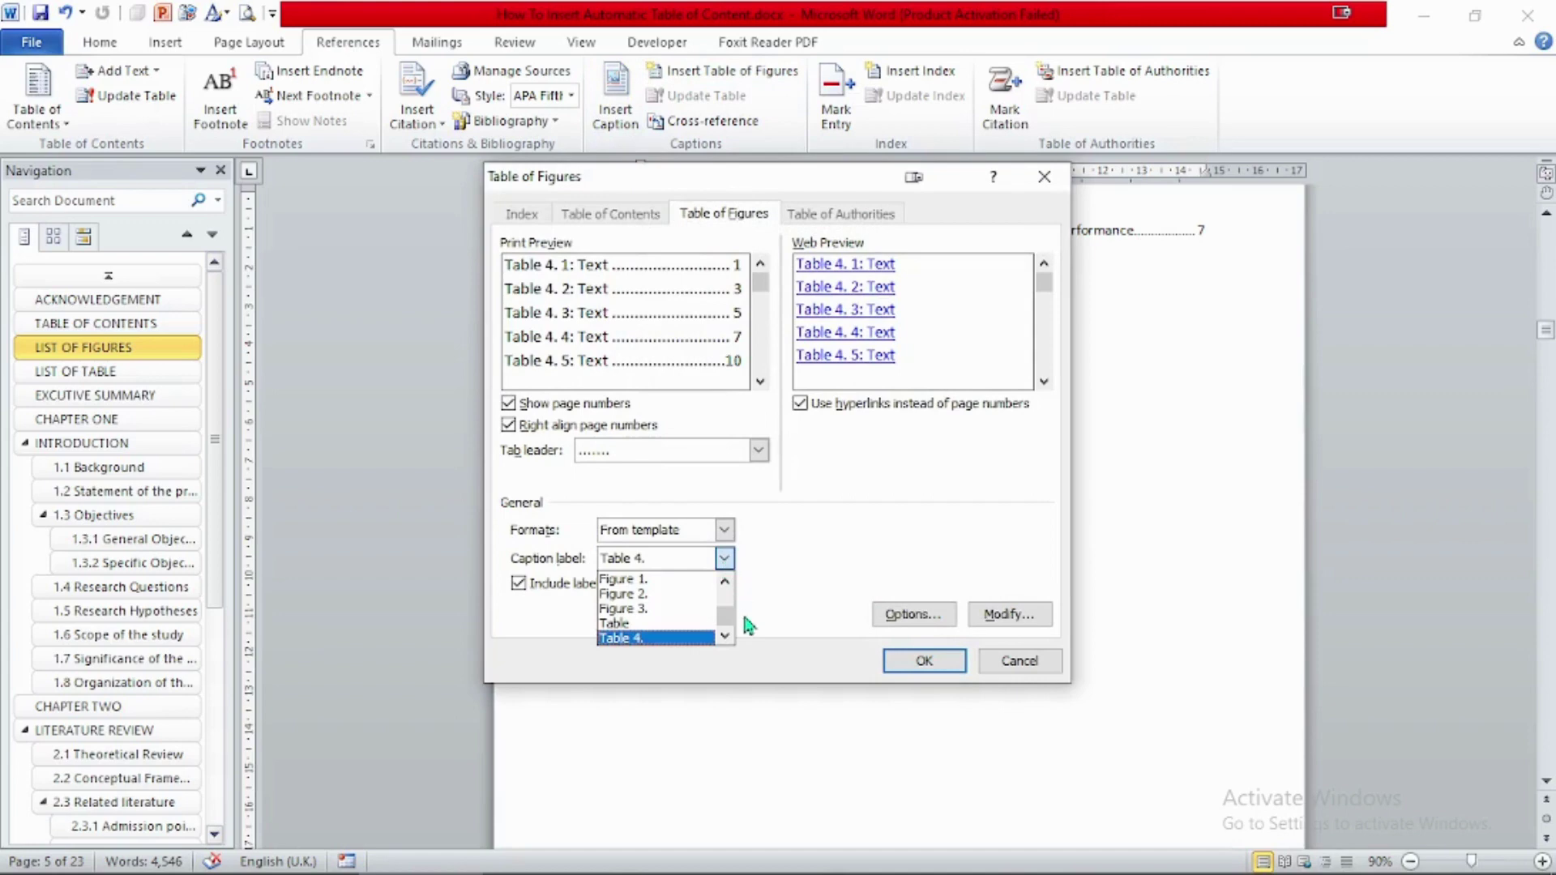
{"action": "left_click", "coordinate": [659, 610]}
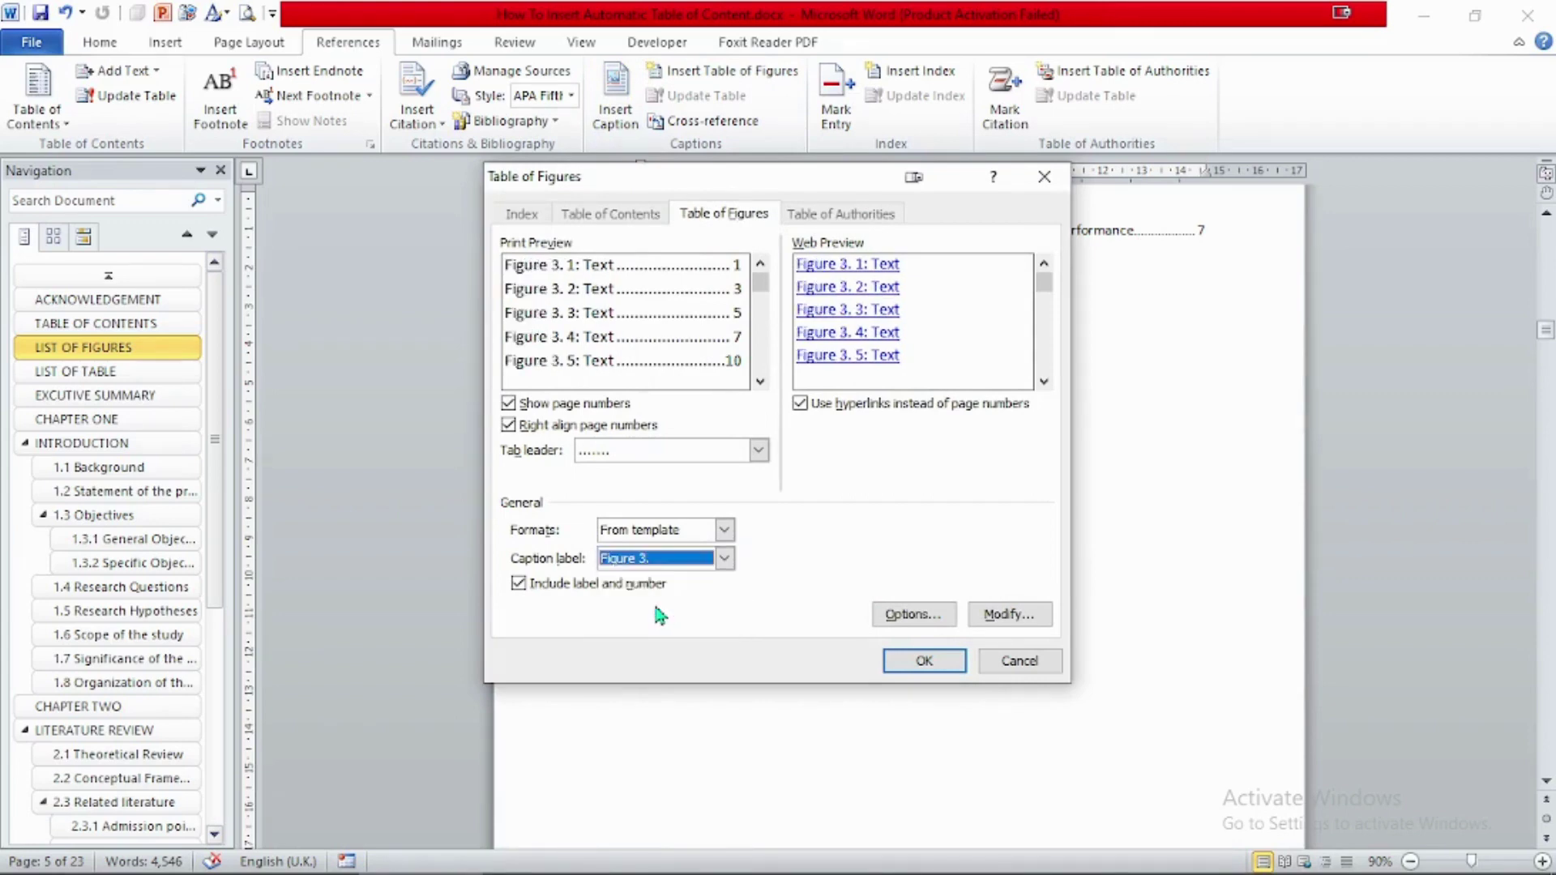
{"action": "left_click", "coordinate": [923, 661]}
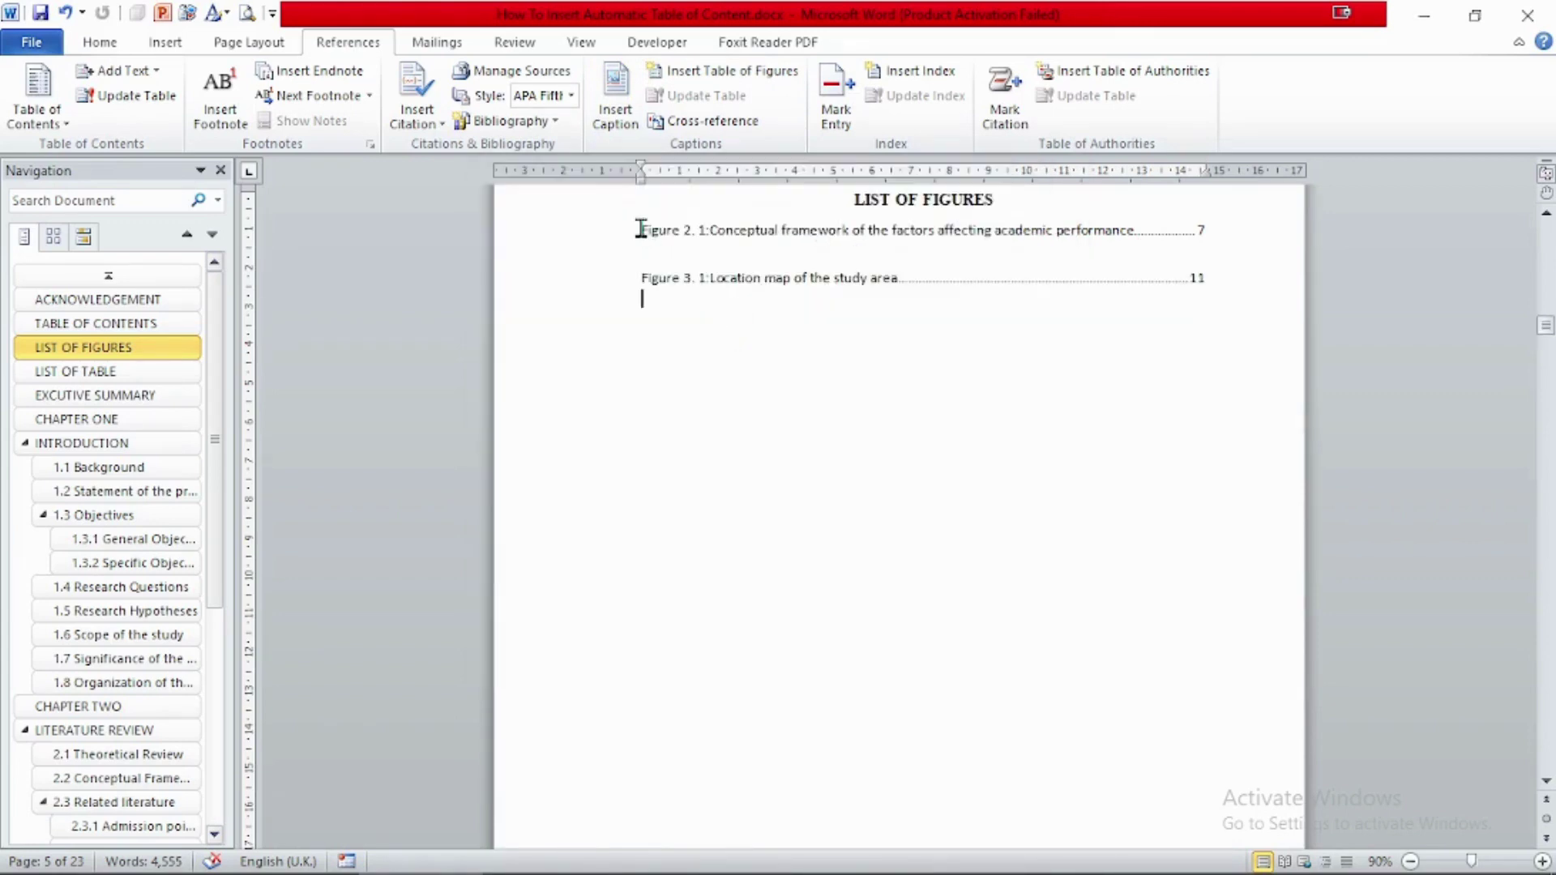
Step: Set the Figure 2. 1 and Figure 3. 1 list entries to Times New Roman, size 12
{"action": "left_click_drag", "start_coordinate": [638, 229], "coordinate": [806, 275]}
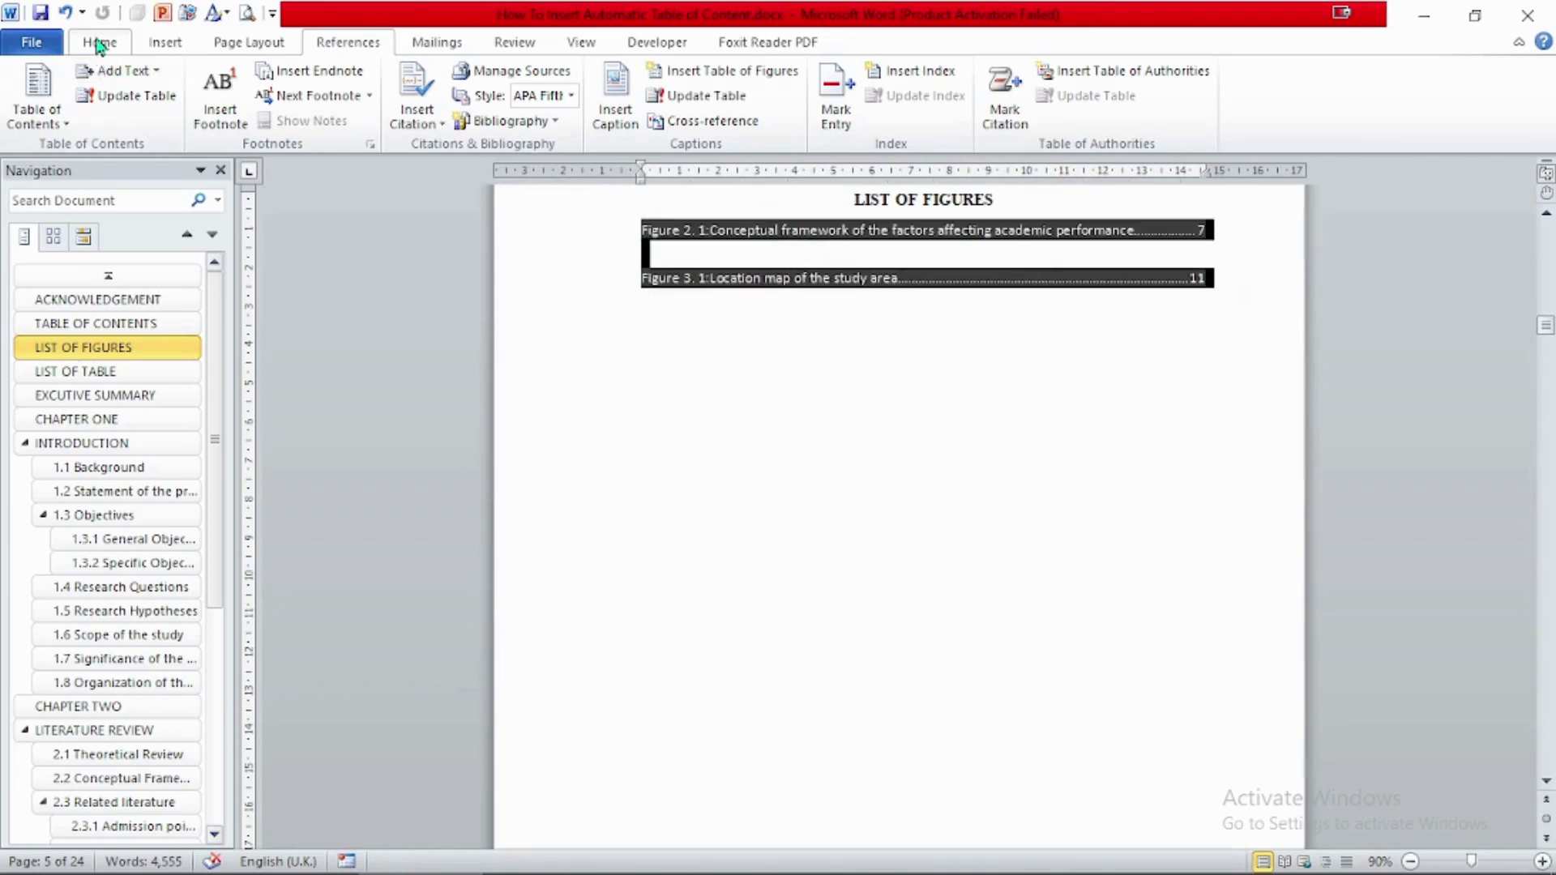
{"action": "left_click", "coordinate": [126, 47]}
{"action": "left_click", "coordinate": [279, 88]}
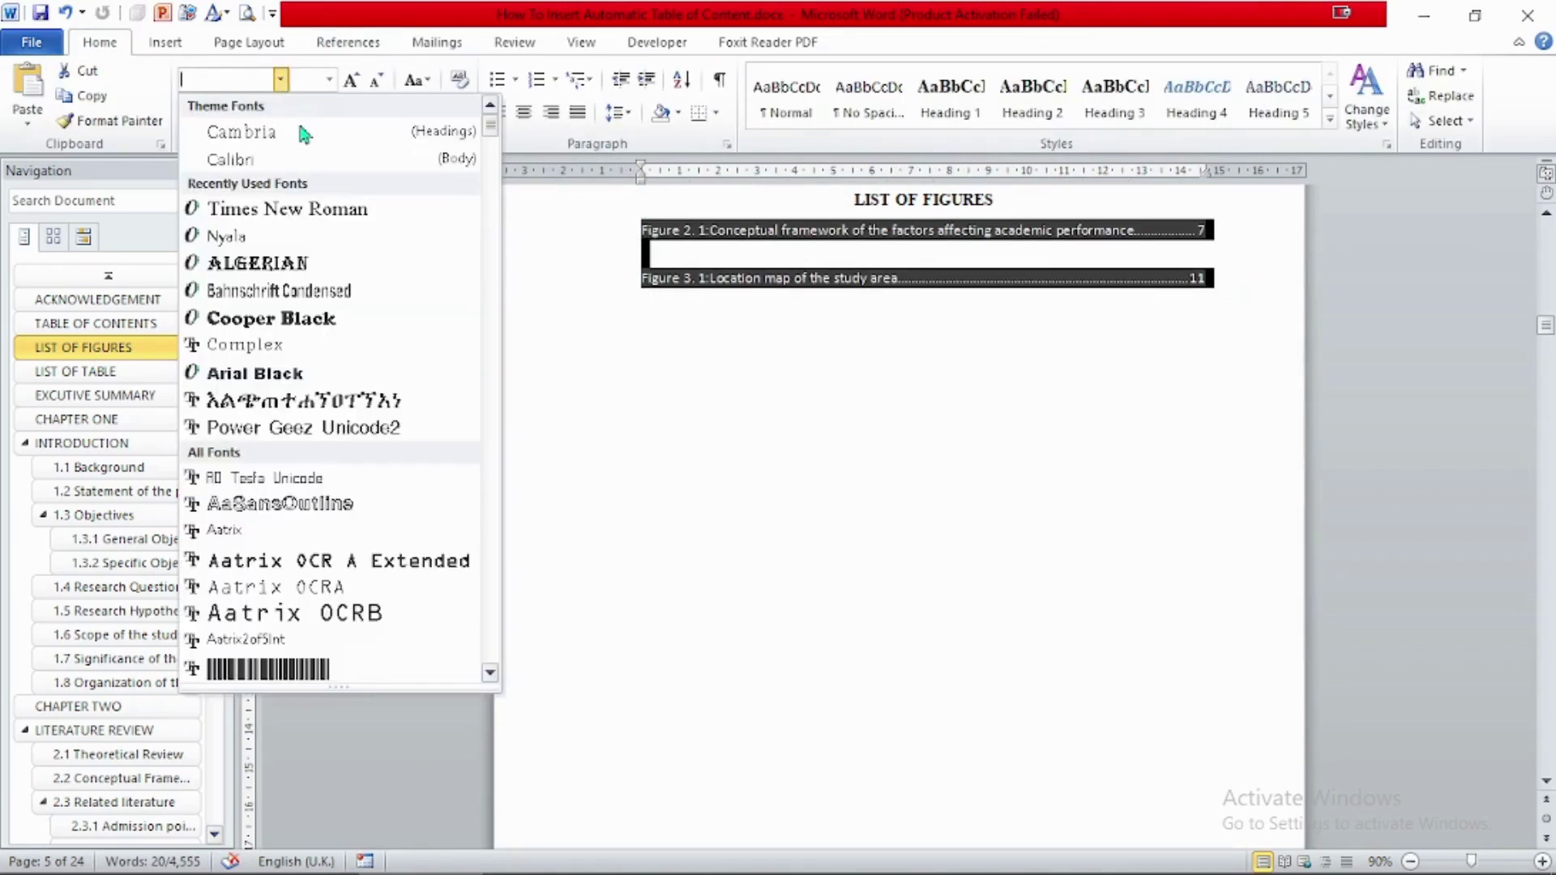
{"action": "left_click", "coordinate": [333, 209]}
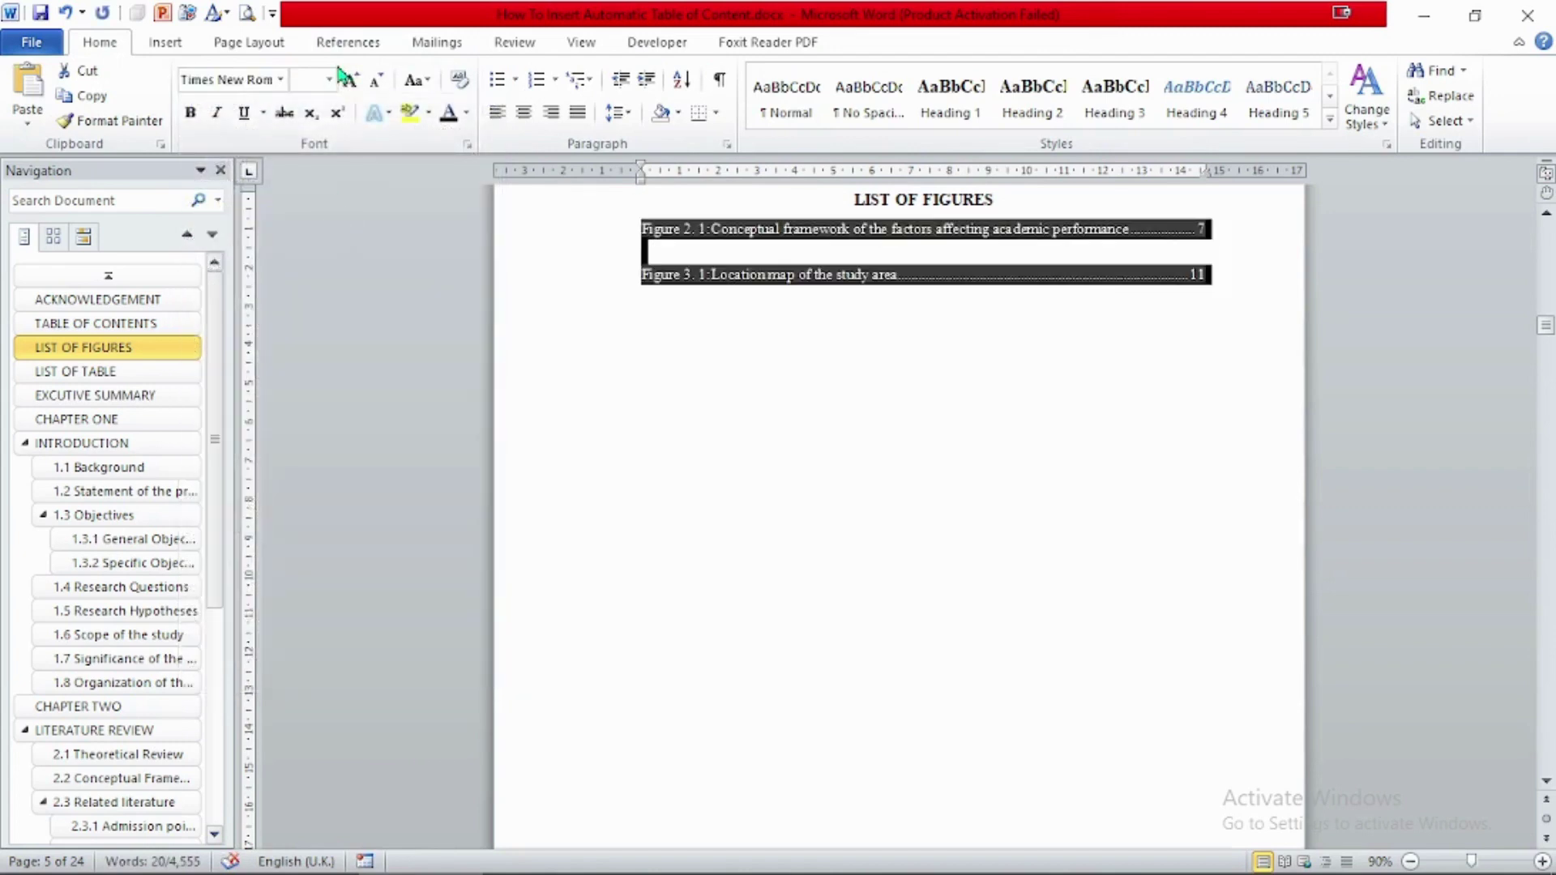
{"action": "left_click", "coordinate": [329, 79]}
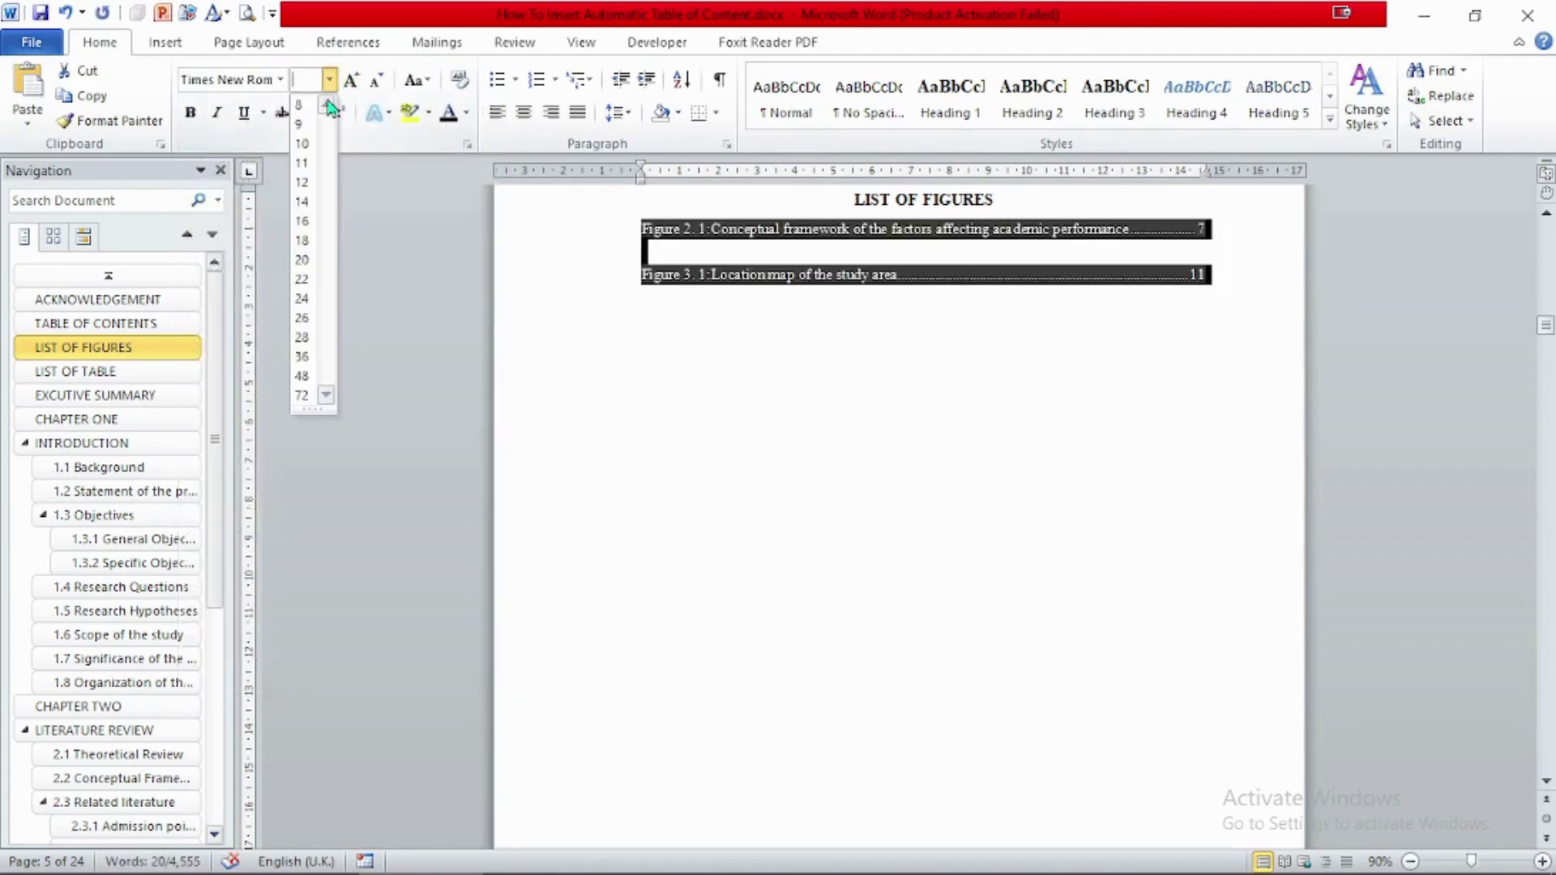
{"action": "left_click", "coordinate": [303, 183]}
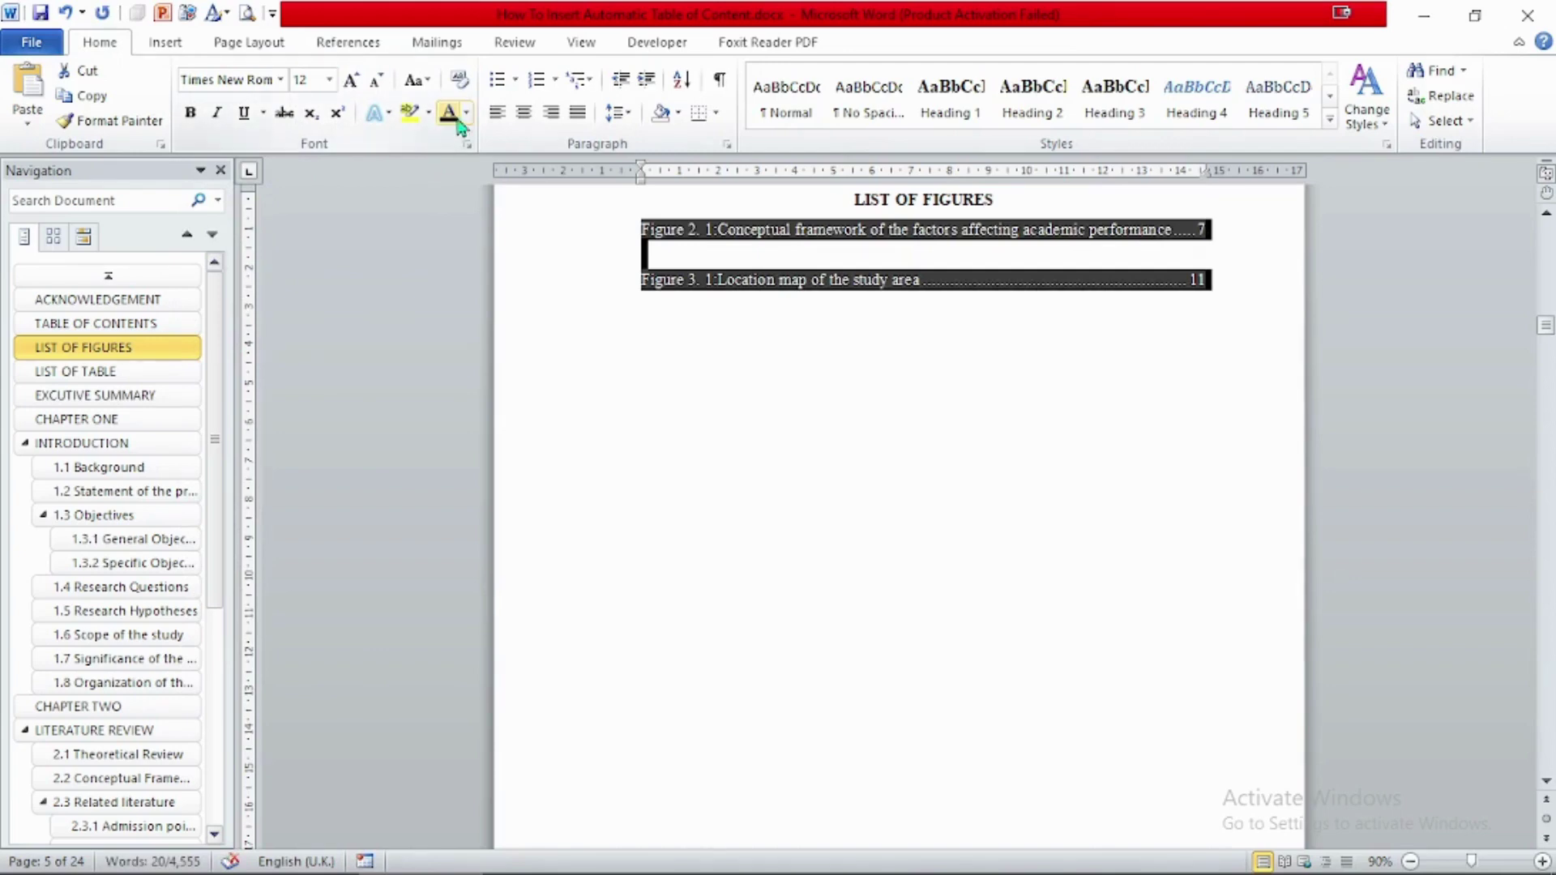
{"action": "left_click", "coordinate": [843, 420]}
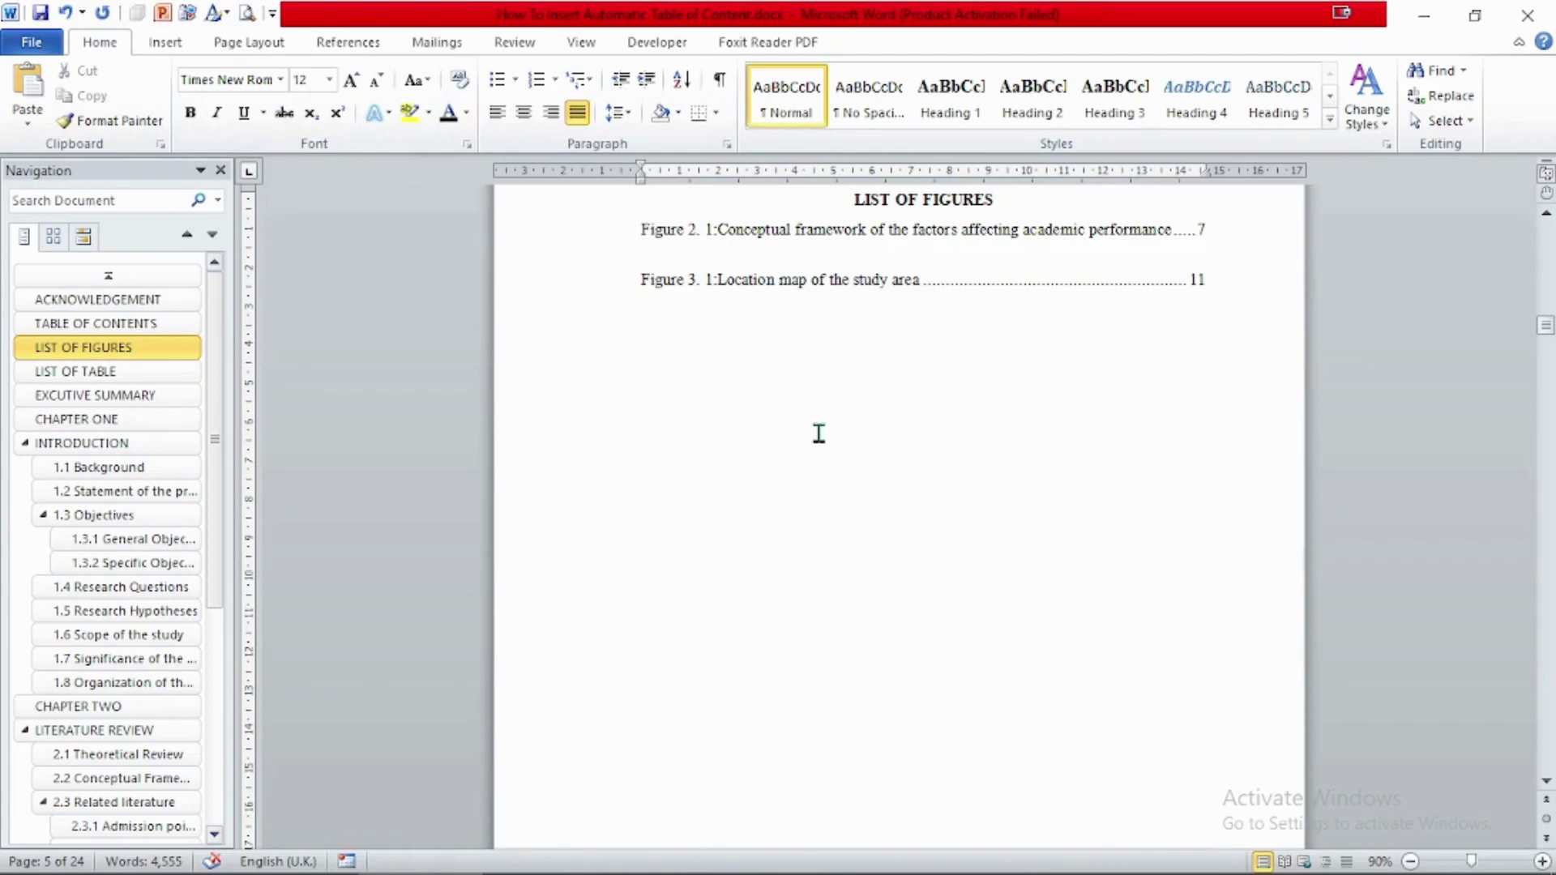
Step: Insert a table of figures on the LIST OF TABLE page using the 'Table 4.' caption label
{"action": "left_click", "coordinate": [120, 372]}
{"action": "left_click", "coordinate": [347, 44]}
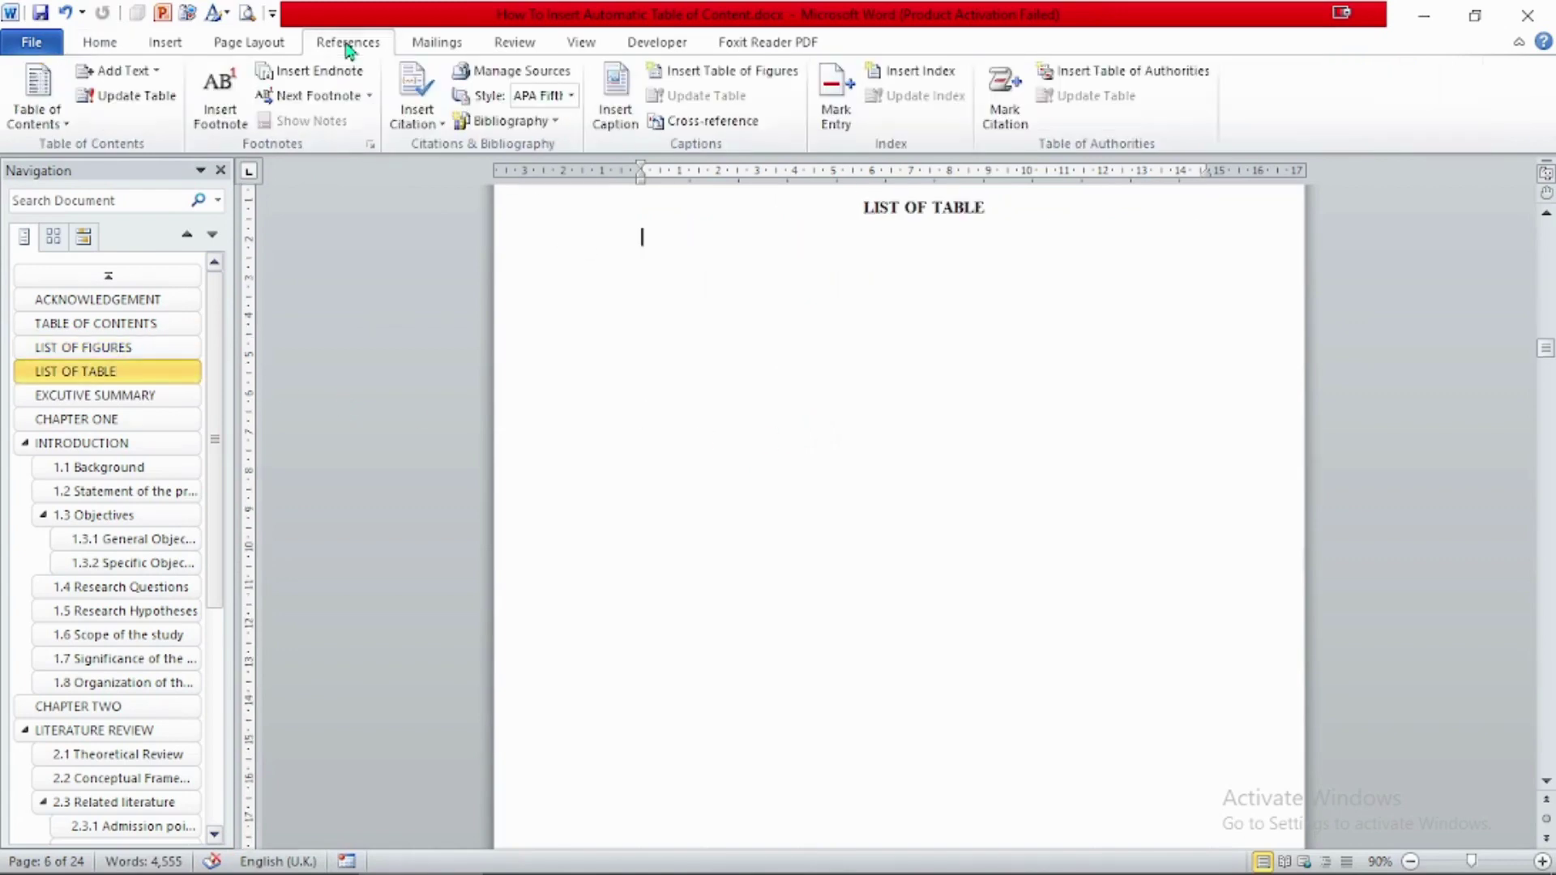
{"action": "left_click", "coordinate": [732, 74]}
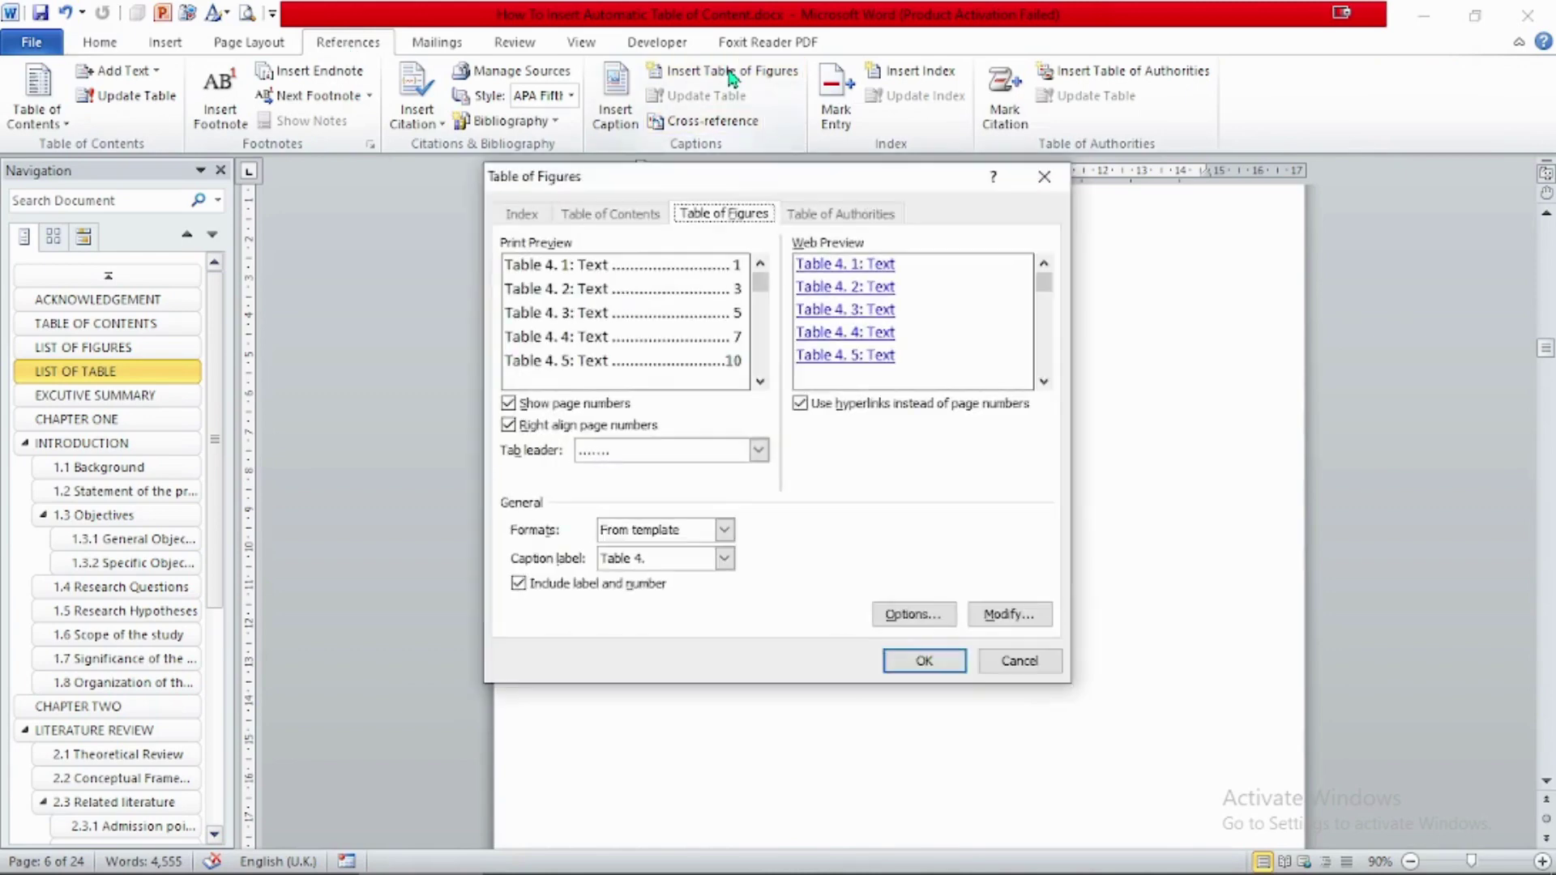
{"action": "left_click", "coordinate": [725, 559]}
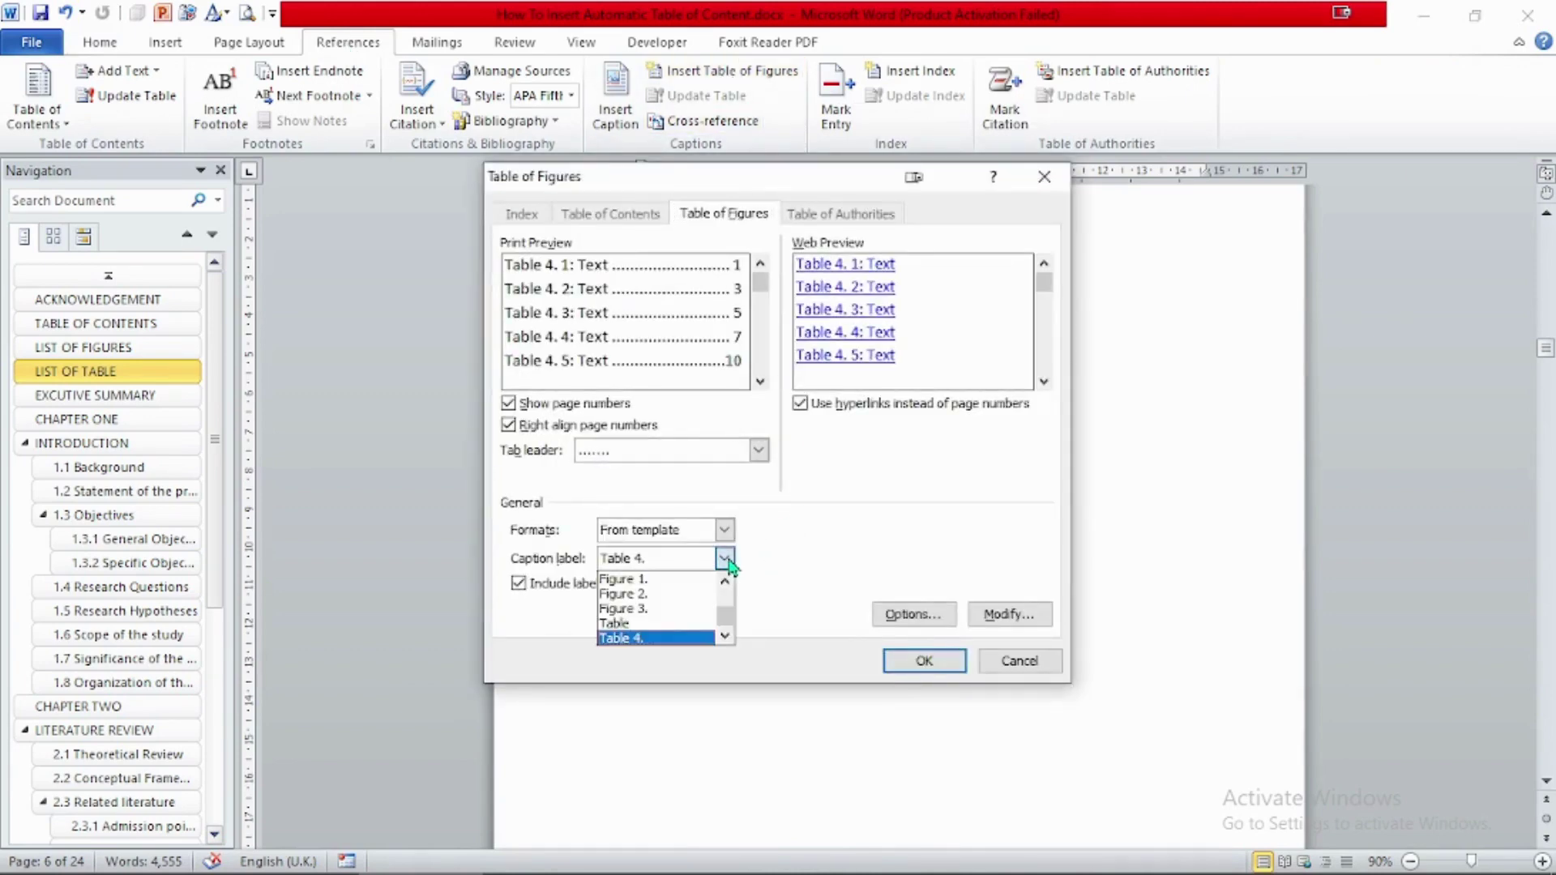
{"action": "left_click", "coordinate": [649, 641]}
{"action": "left_click", "coordinate": [945, 666]}
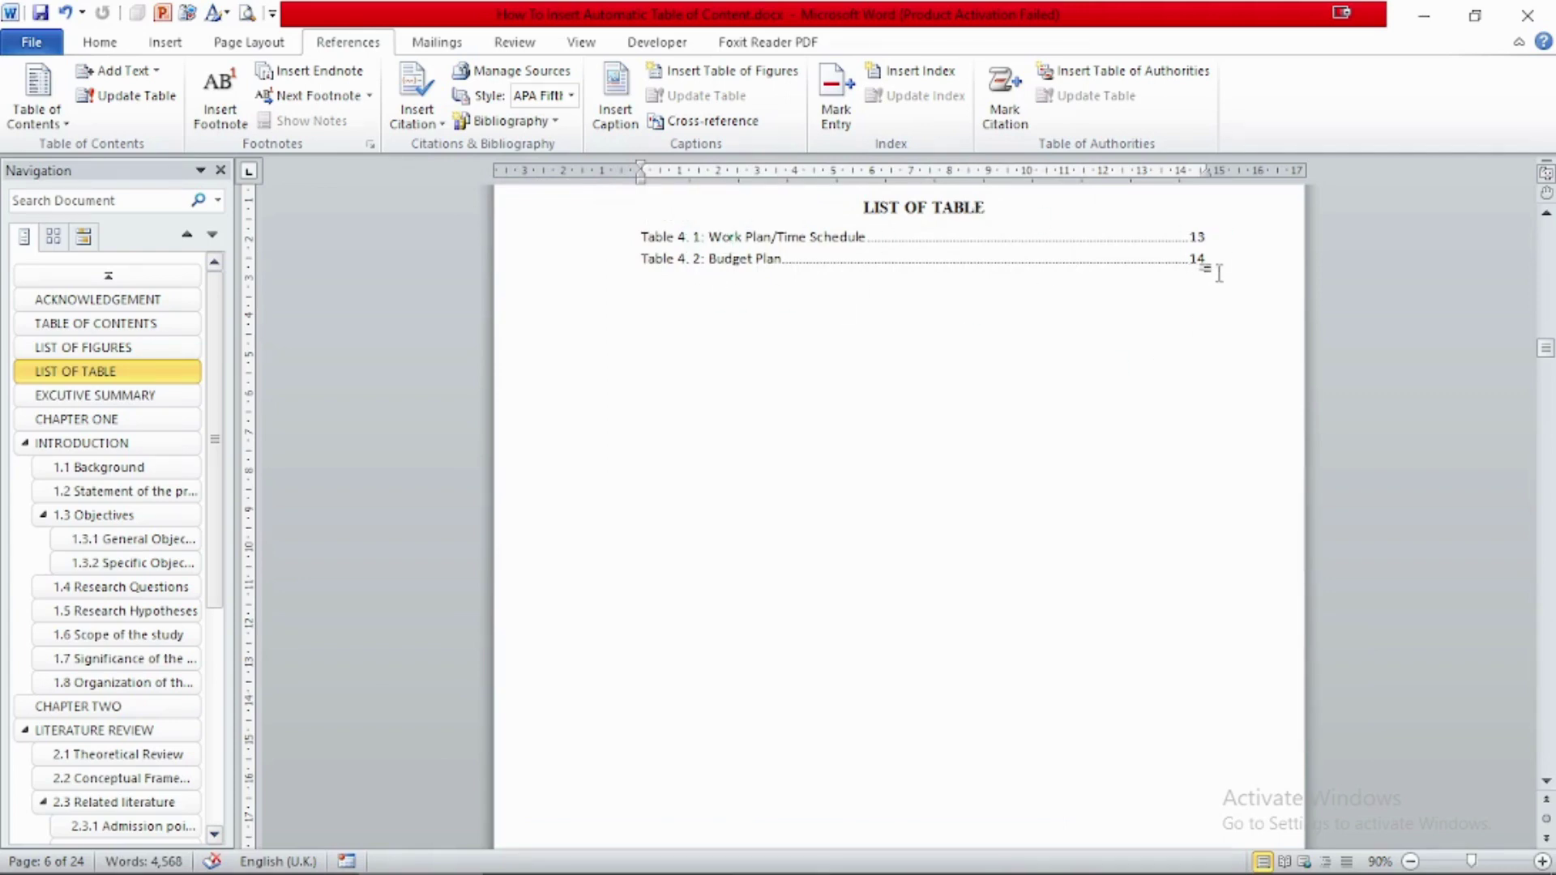
Step: Apply Times New Roman, size 12 and 1.5 line spacing to both Table 4 list entries
{"action": "left_click_drag", "start_coordinate": [643, 235], "coordinate": [947, 265]}
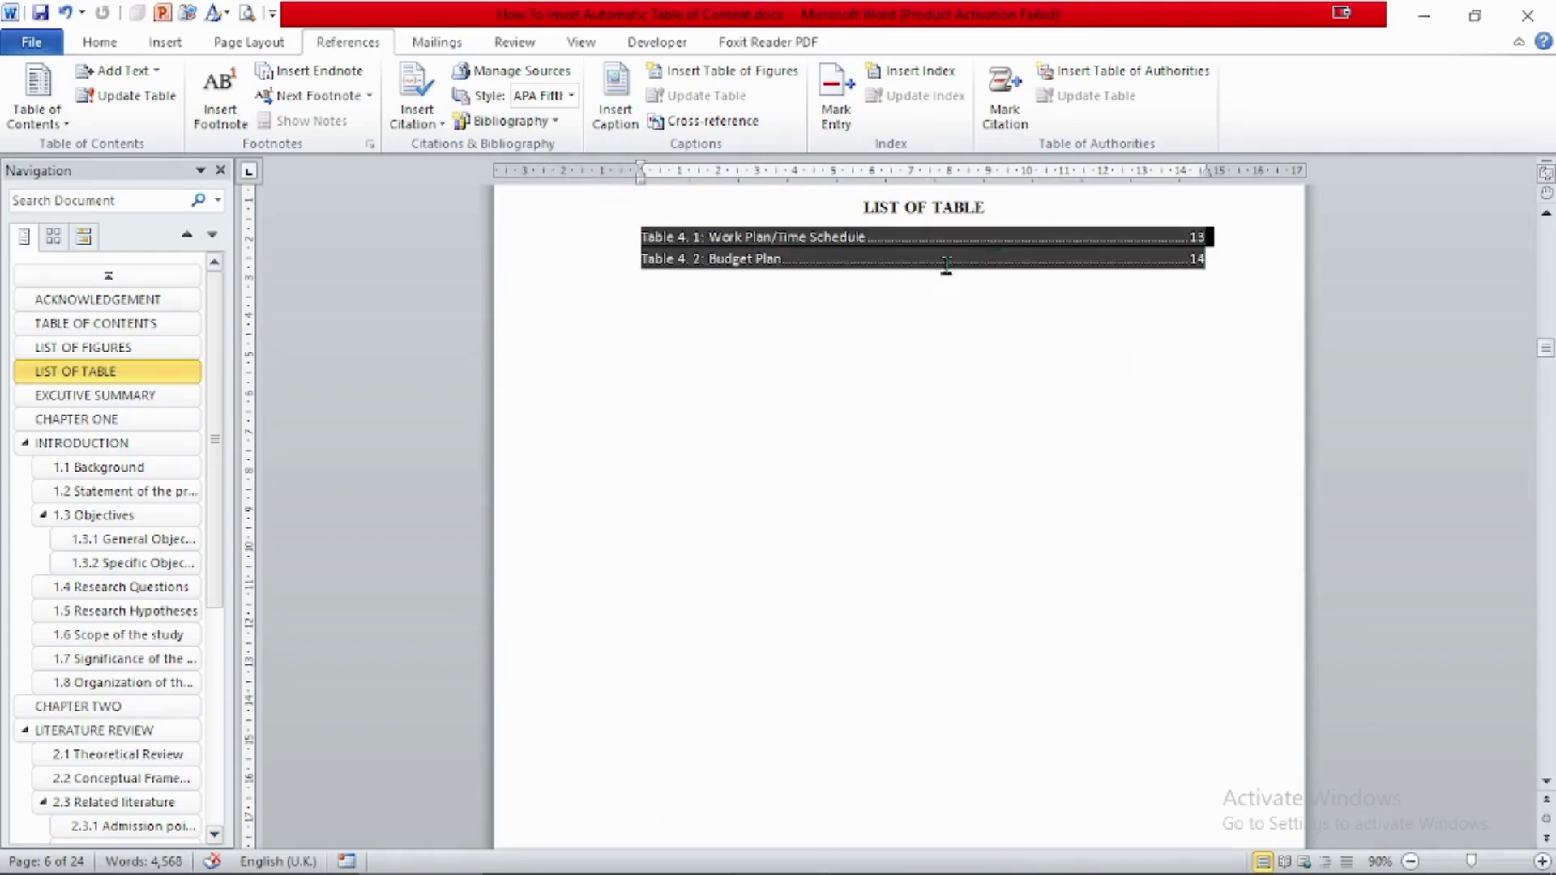
{"action": "left_click", "coordinate": [100, 42]}
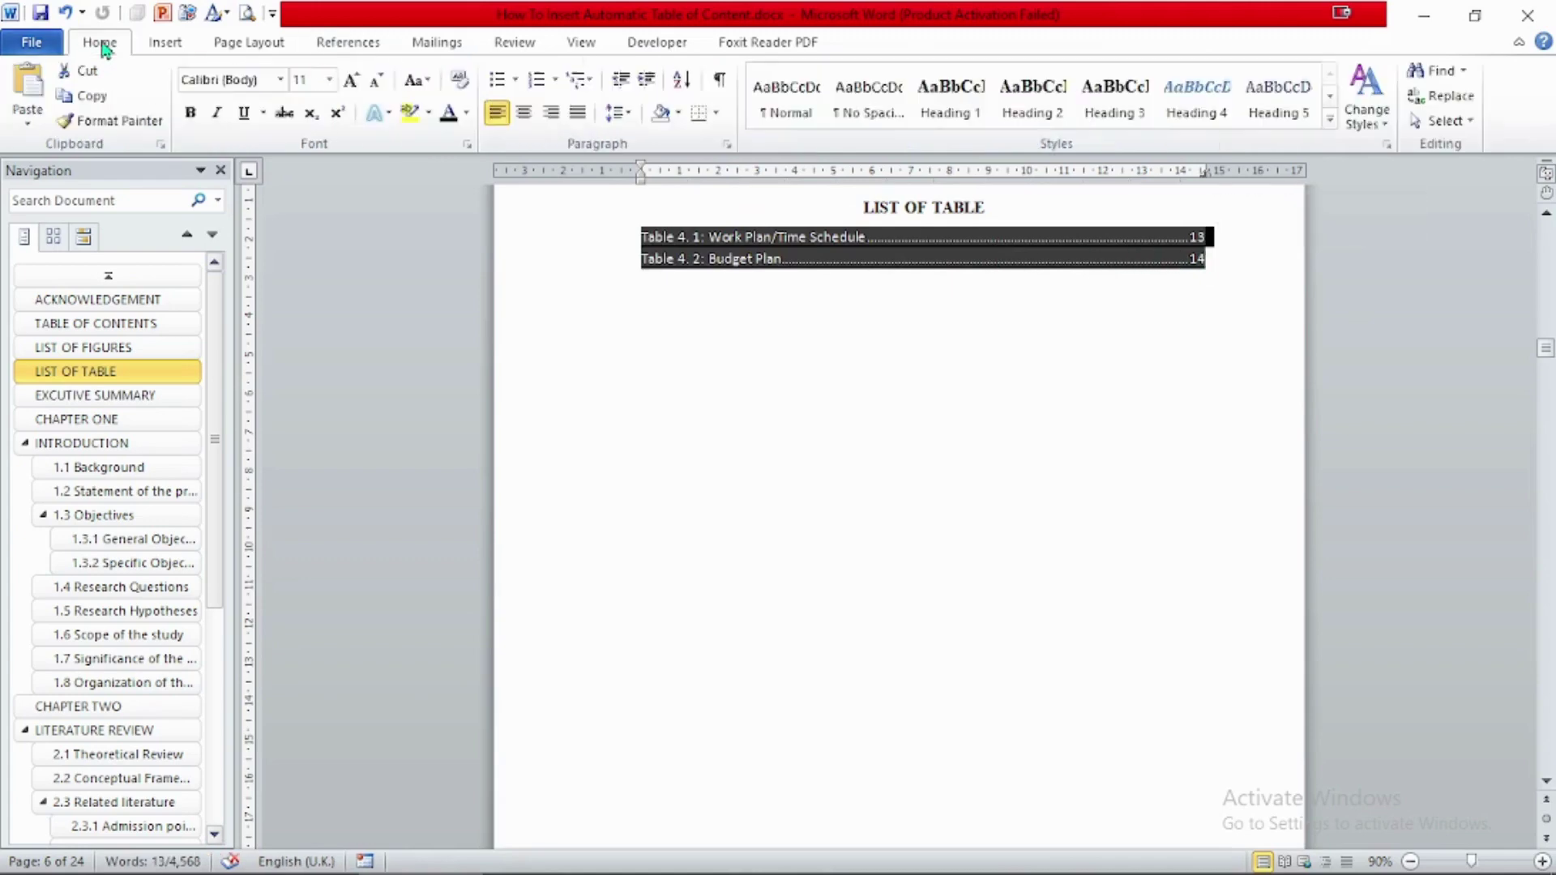
{"action": "left_click", "coordinate": [280, 79]}
{"action": "left_click", "coordinate": [324, 209]}
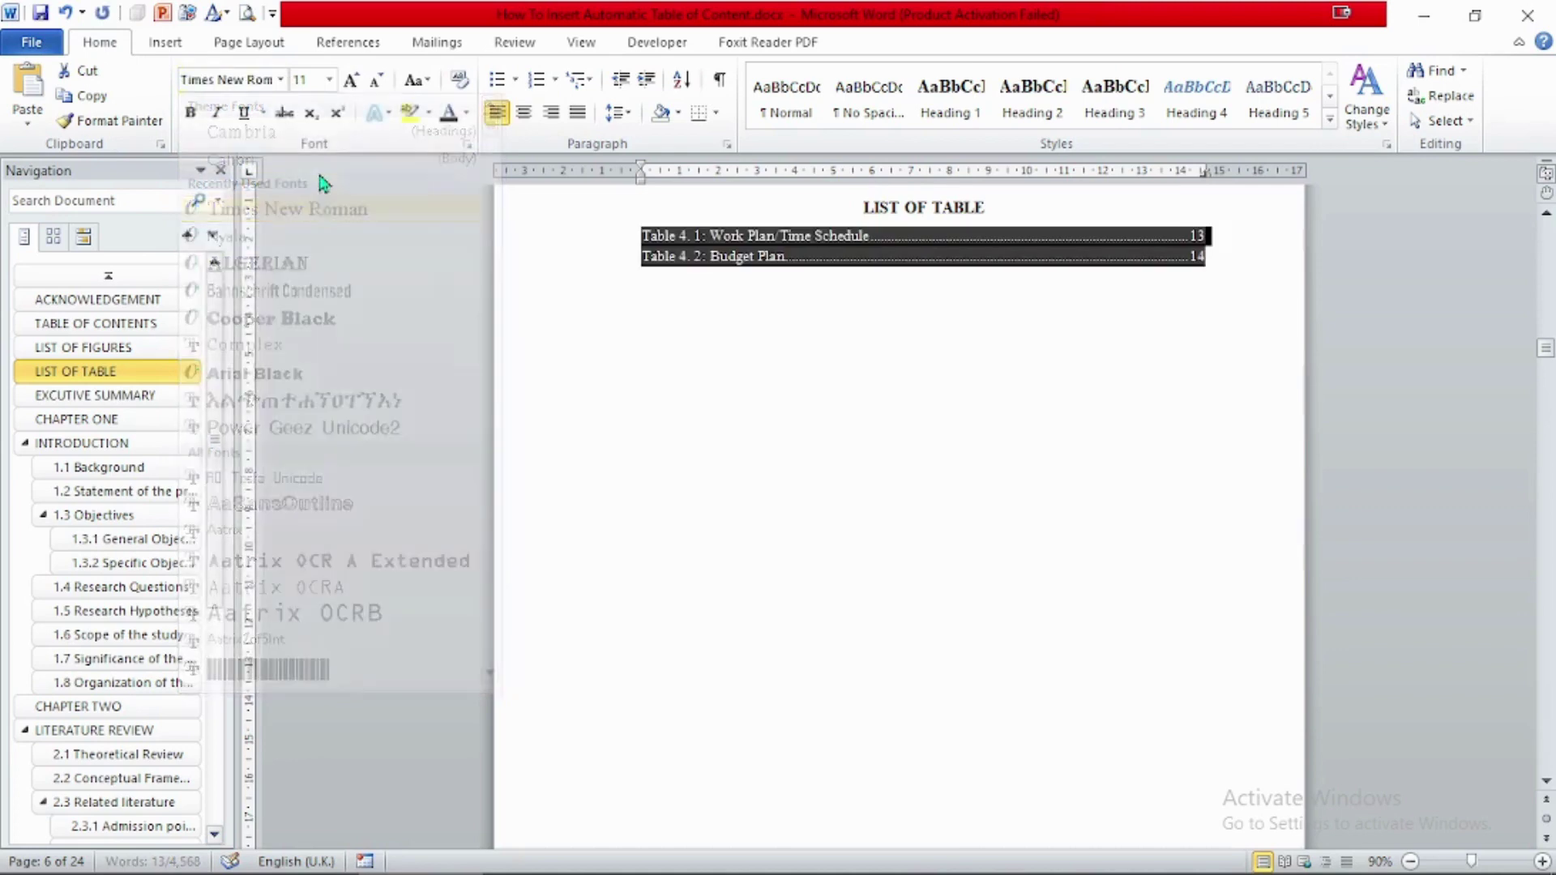
{"action": "left_click", "coordinate": [350, 81]}
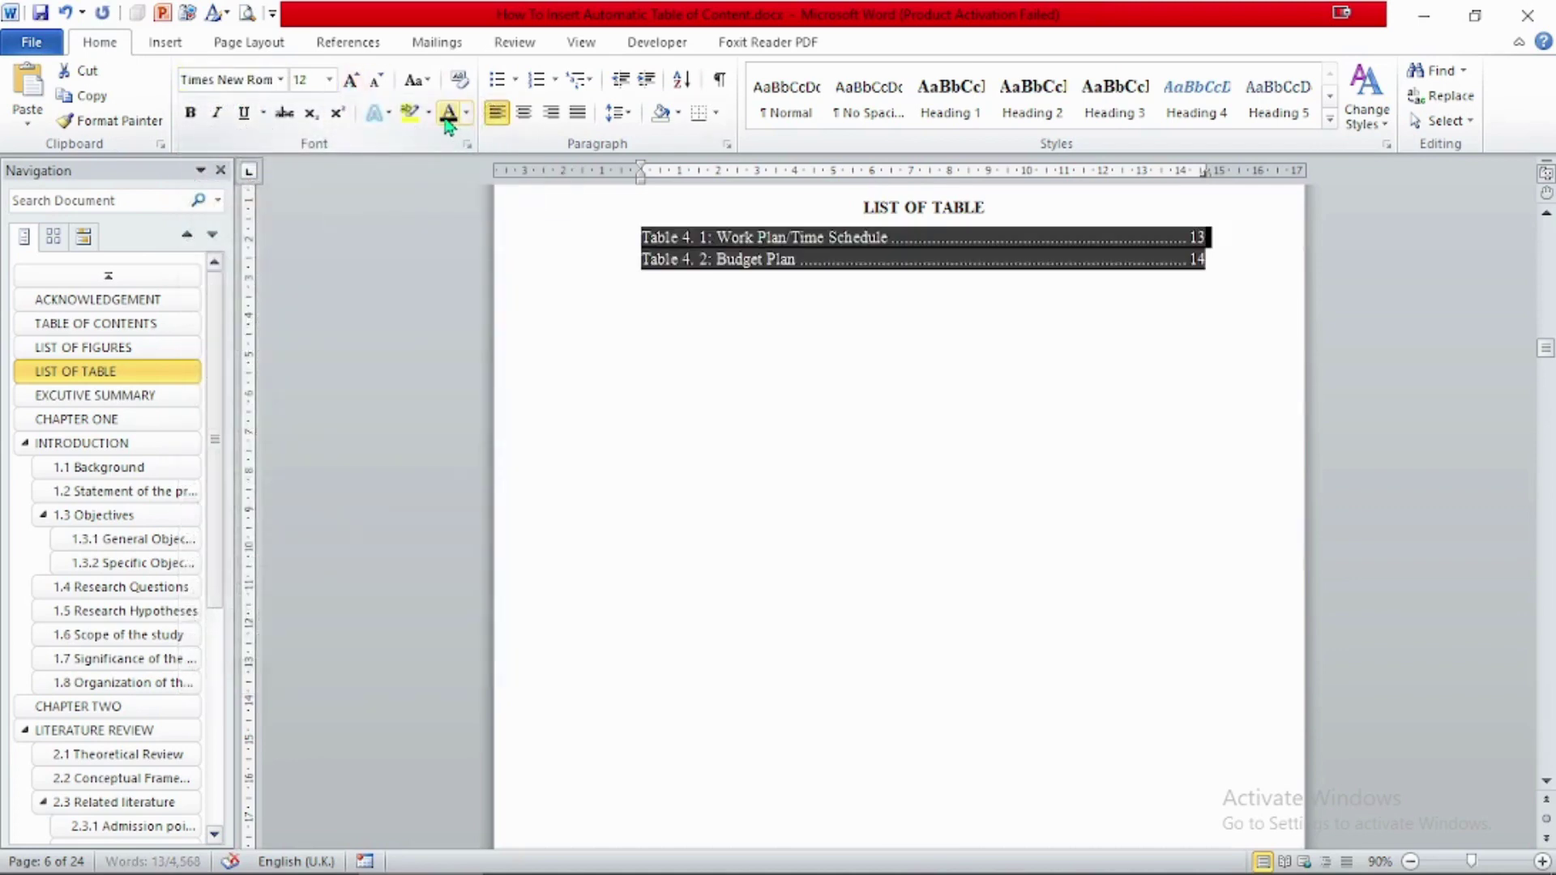
{"action": "left_click", "coordinate": [626, 113]}
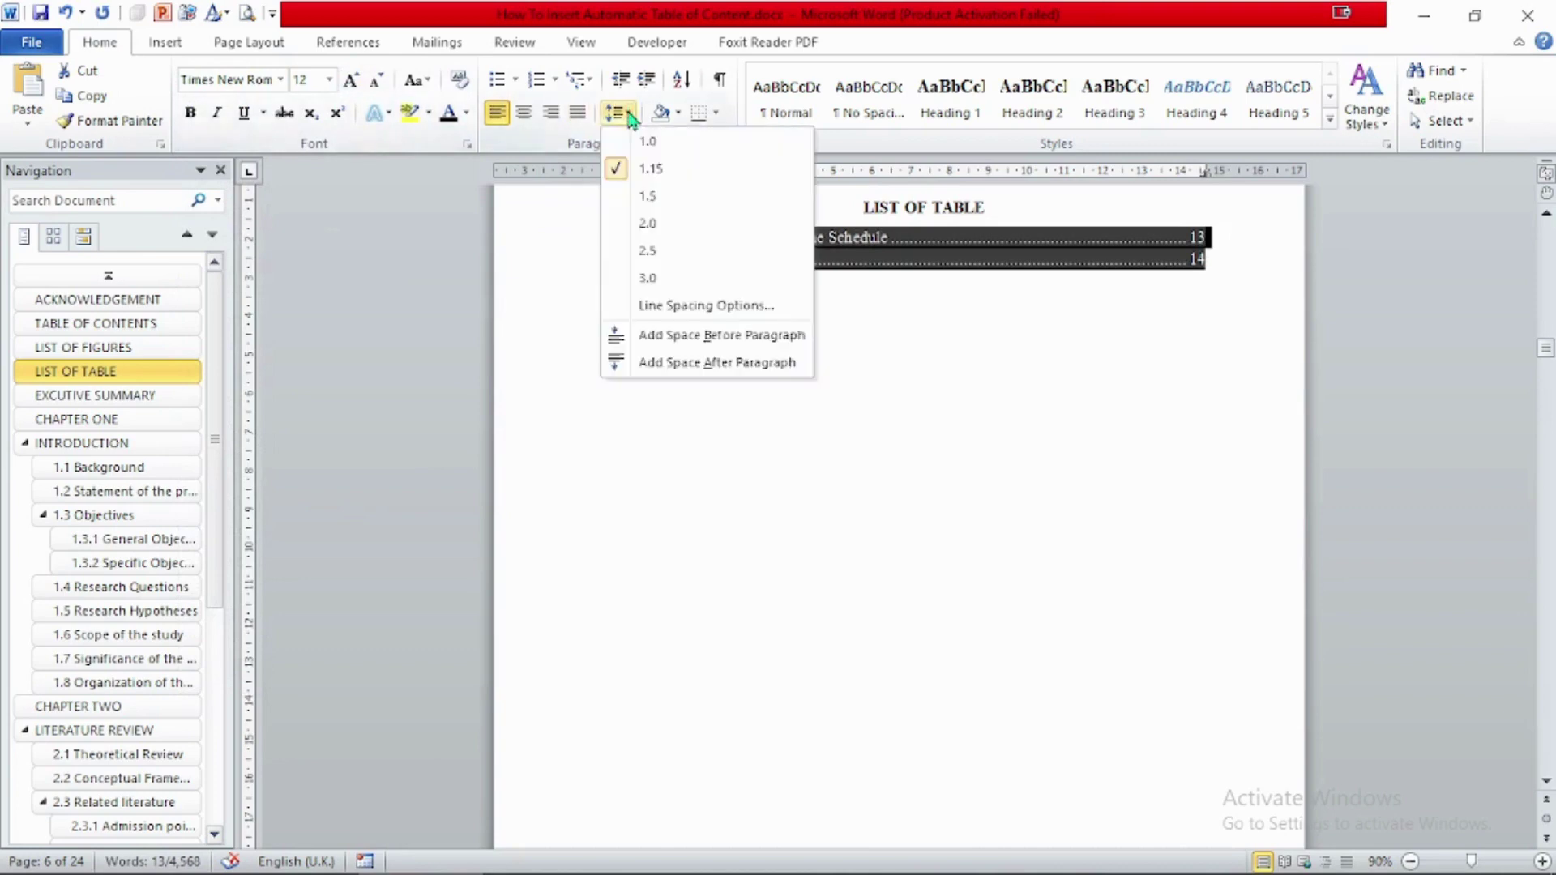
{"action": "left_click", "coordinate": [681, 201]}
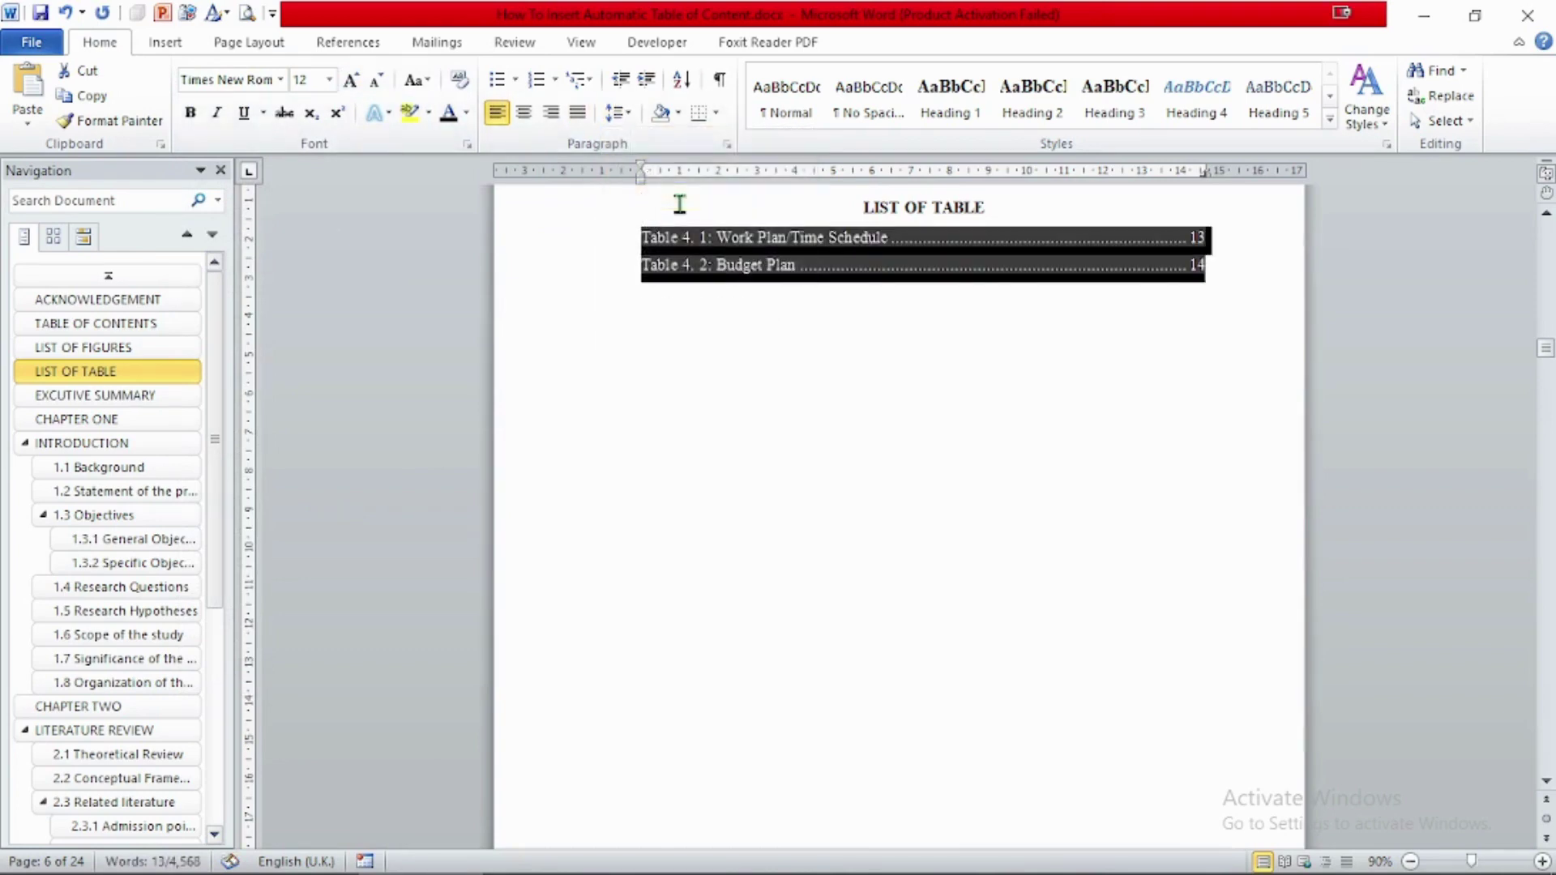
{"action": "left_click", "coordinate": [812, 421]}
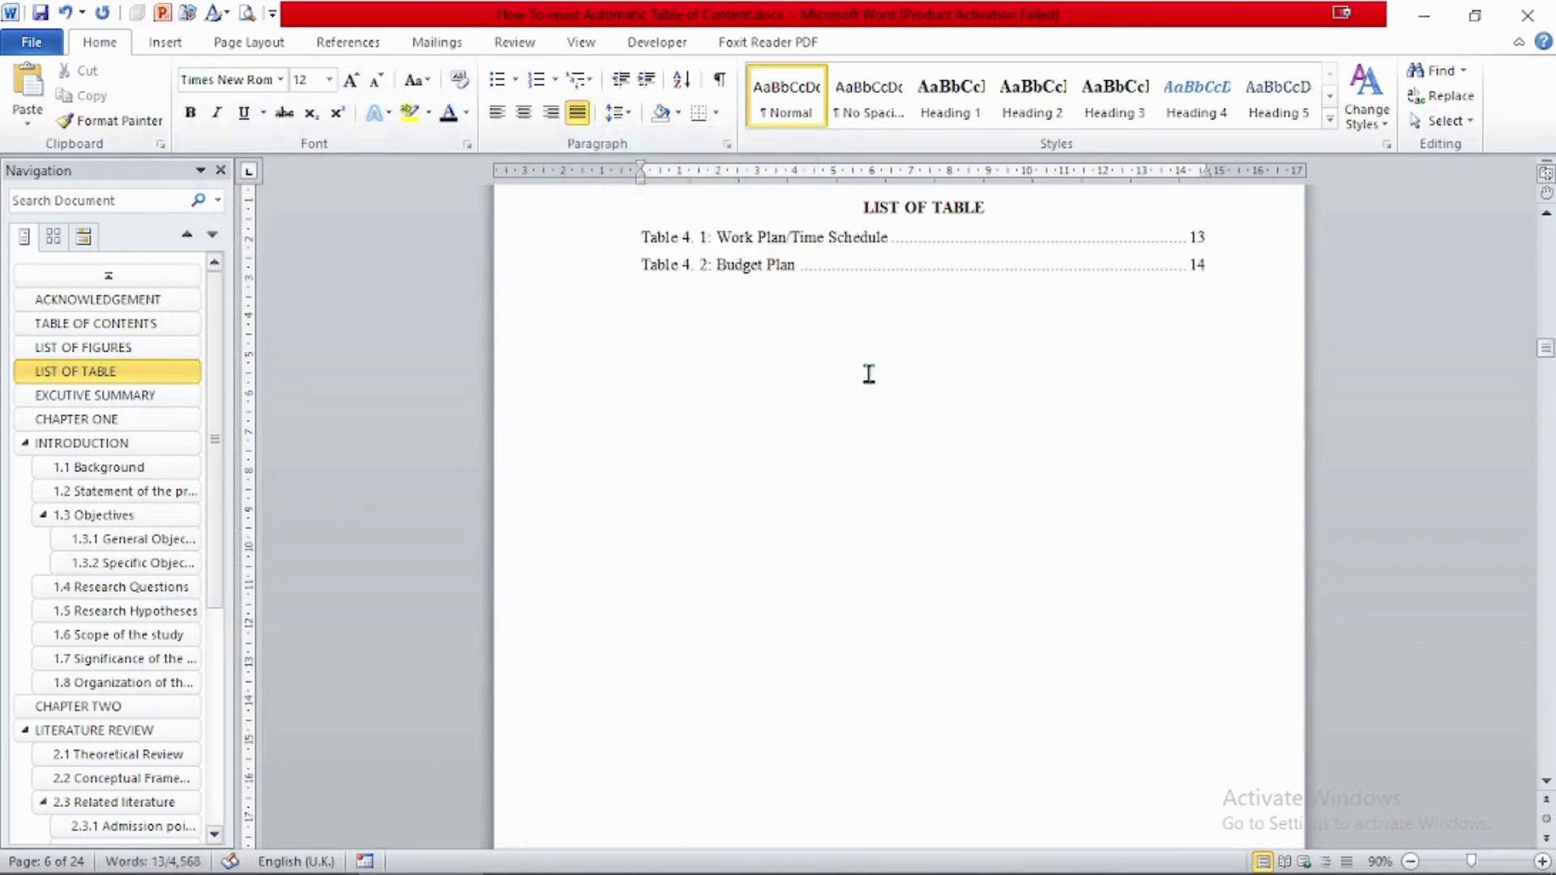